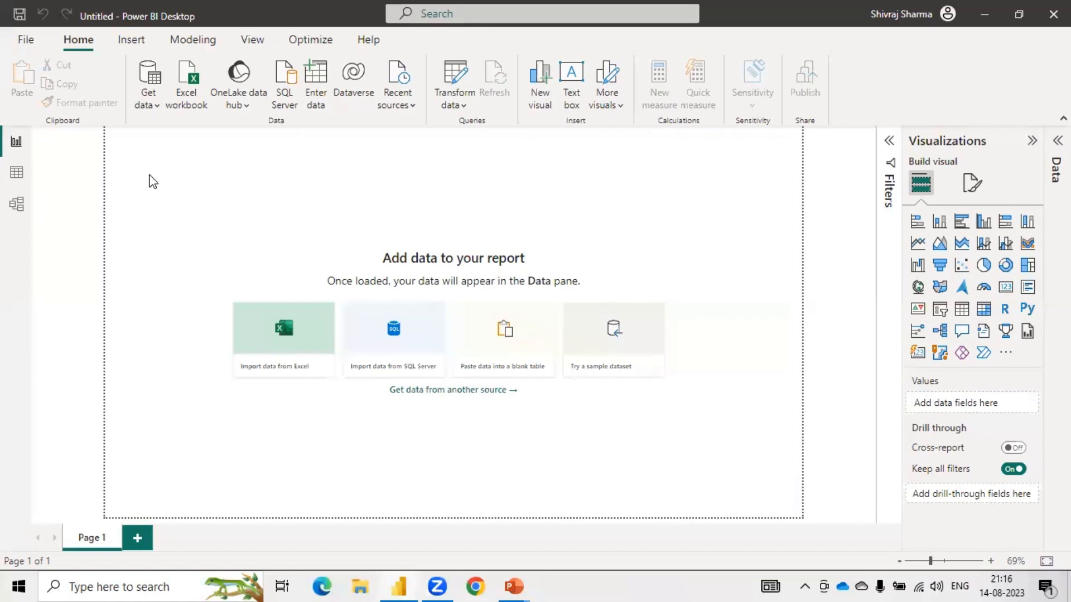
- Open the recent report dax_calculations.pbix
click(148, 111)
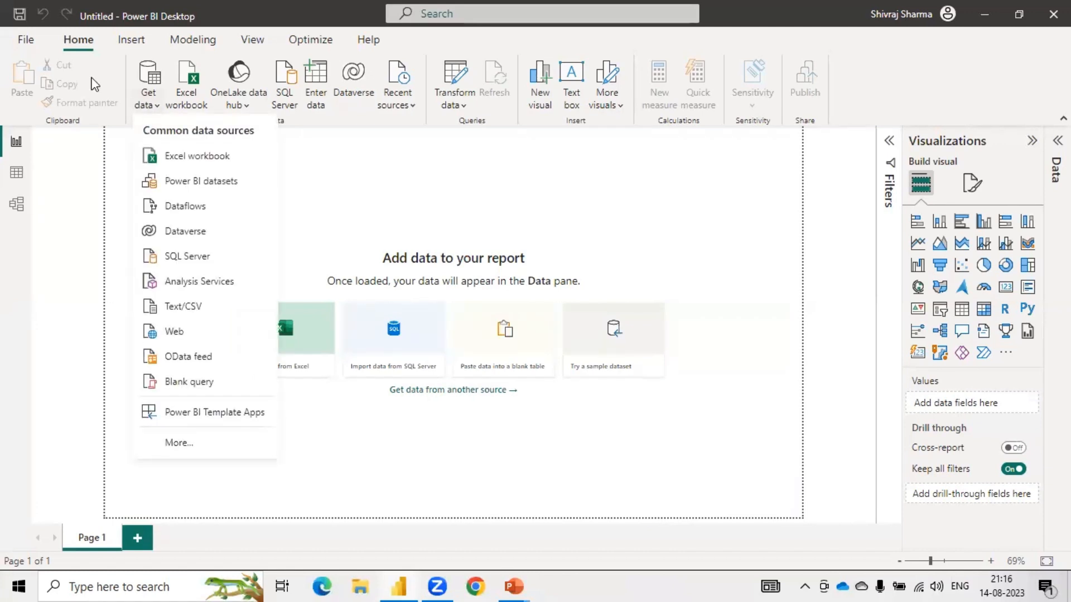
click(26, 54)
click(27, 54)
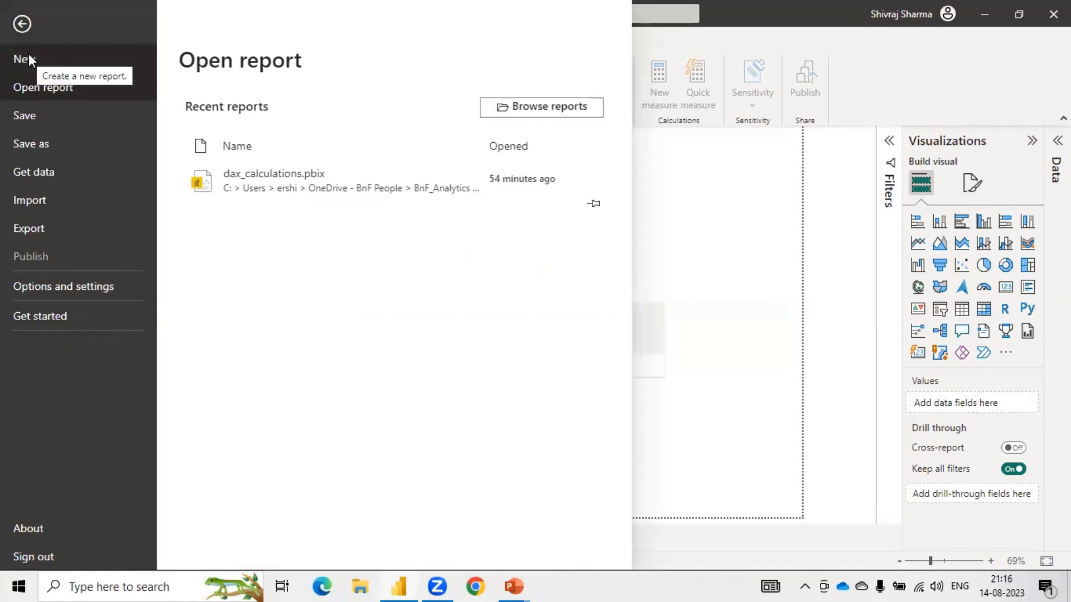
click(263, 184)
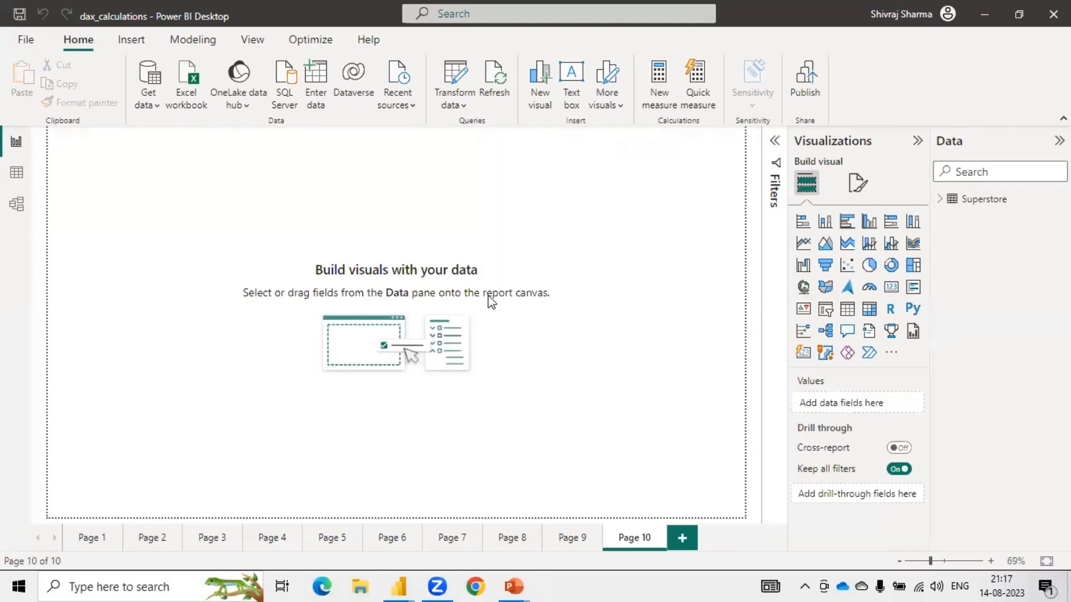
- Set the default summarization of the Superstore table's Profit column to Average
click(940, 199)
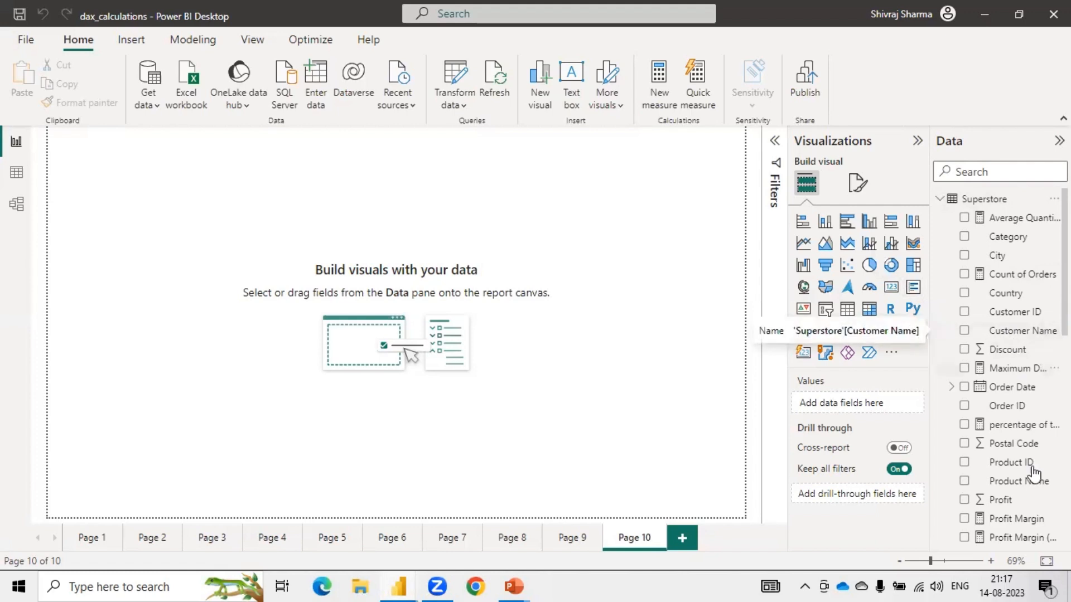
click(1002, 504)
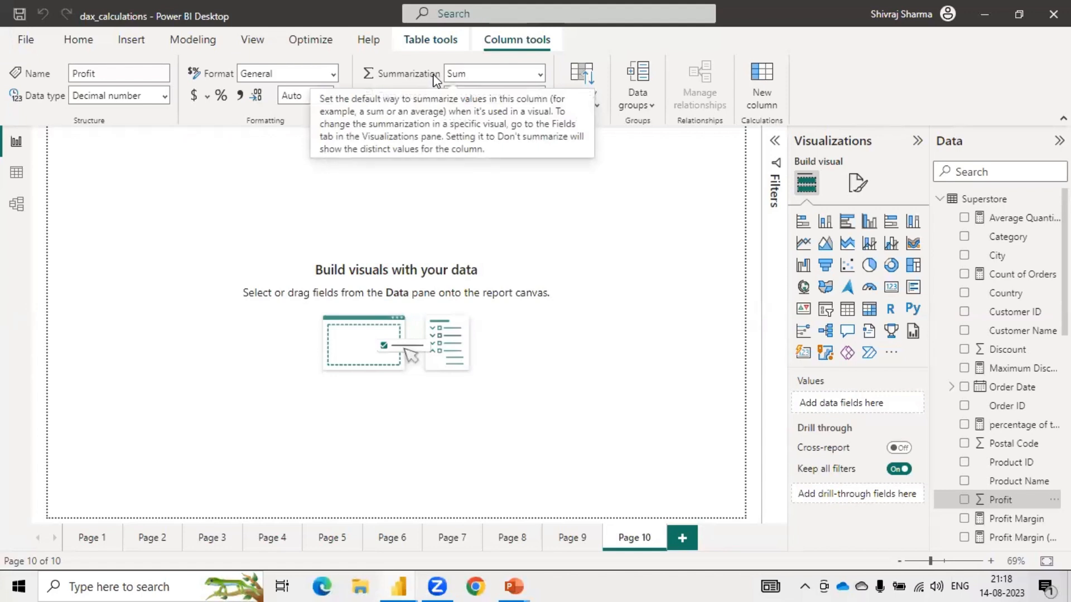
click(543, 73)
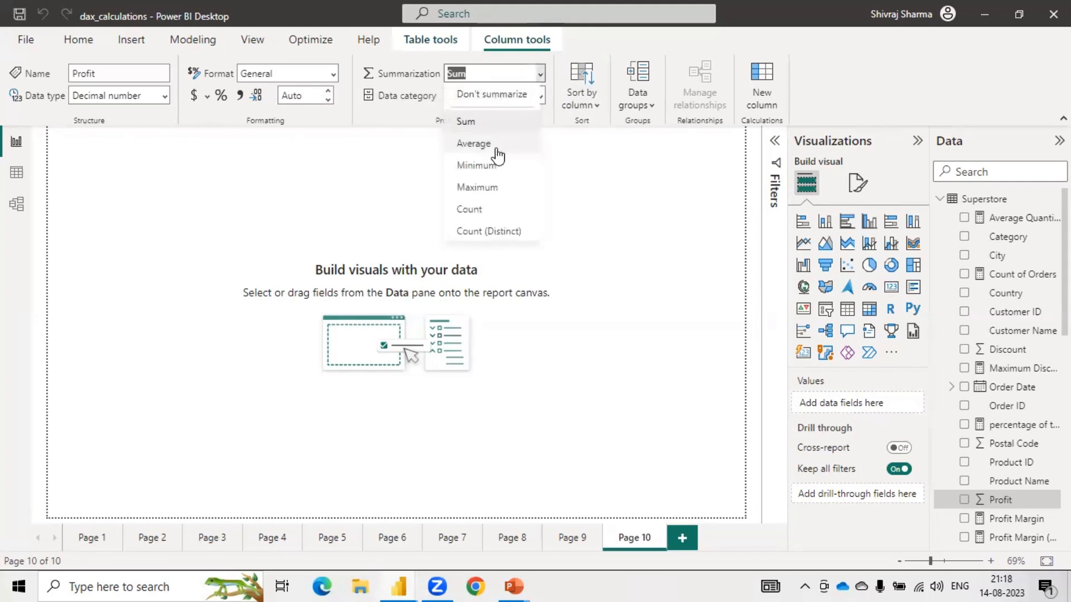
click(498, 155)
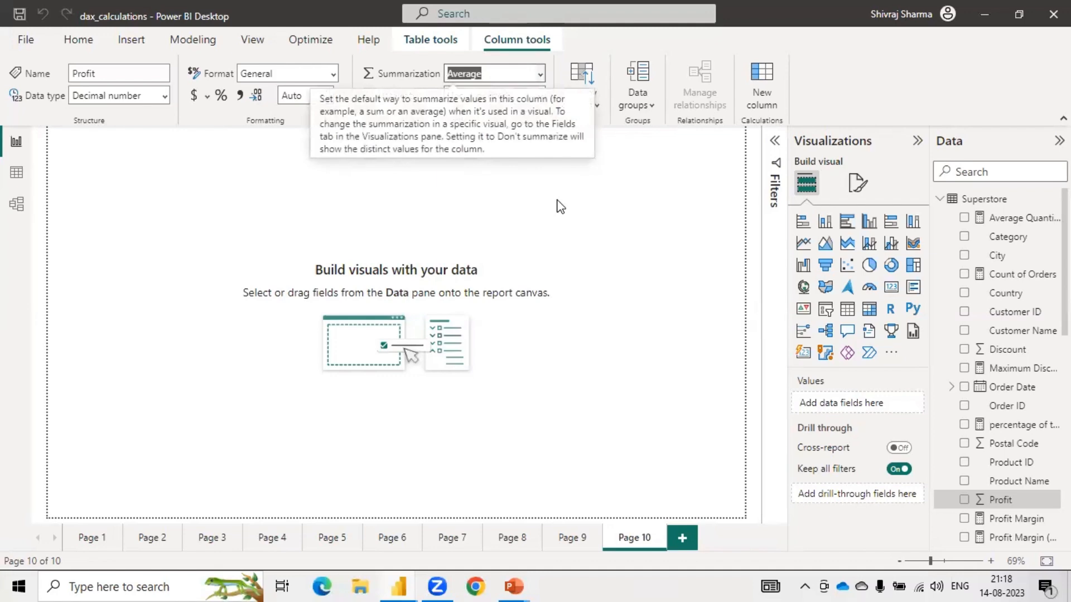
click(524, 206)
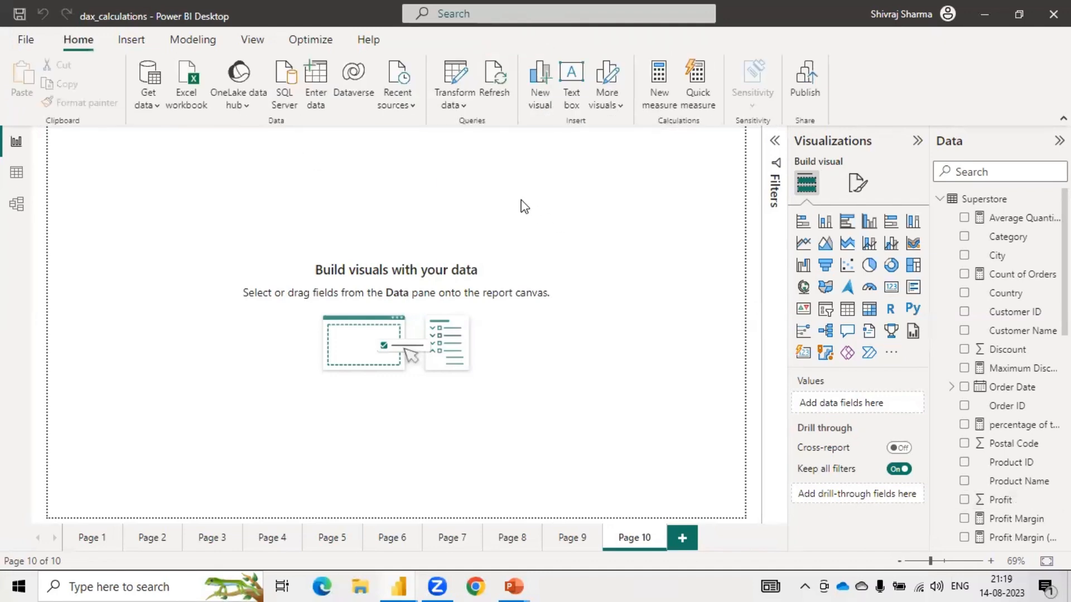
- Review the format, data category and data type options available for the Profit column
click(1001, 502)
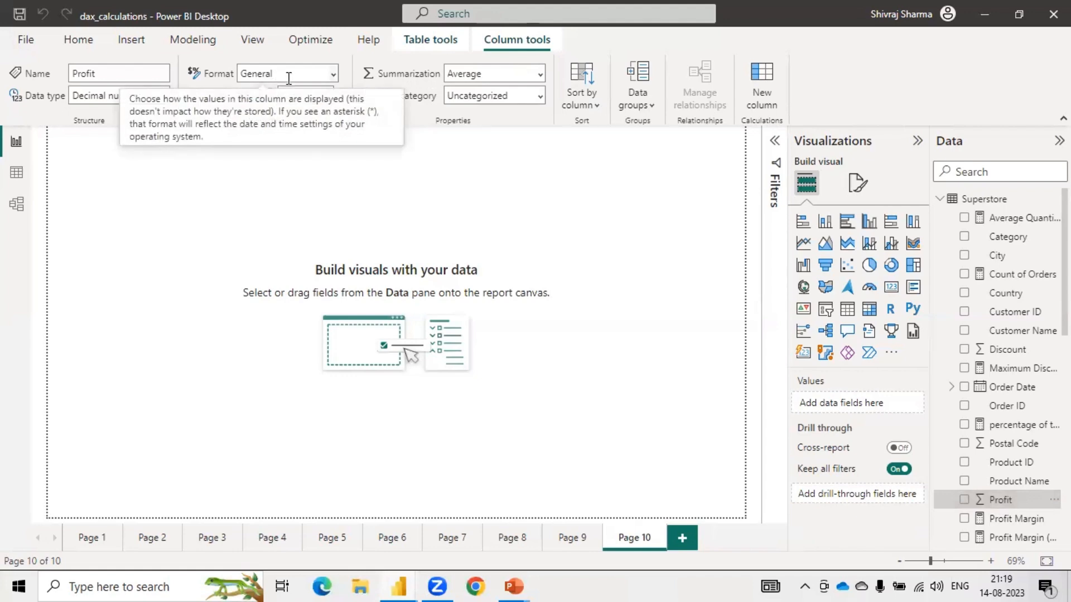
click(334, 74)
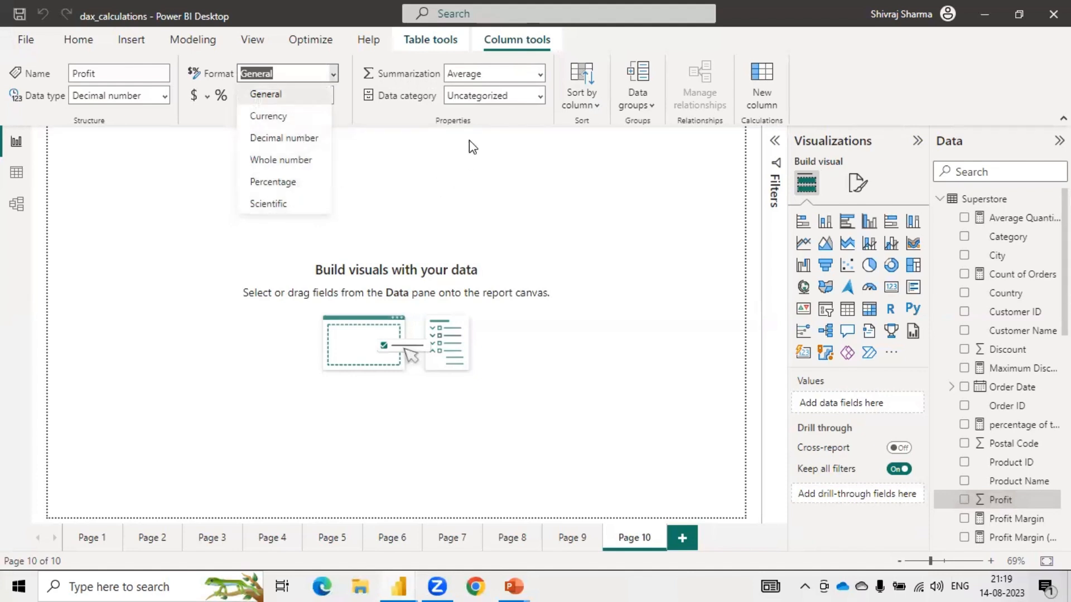
click(542, 98)
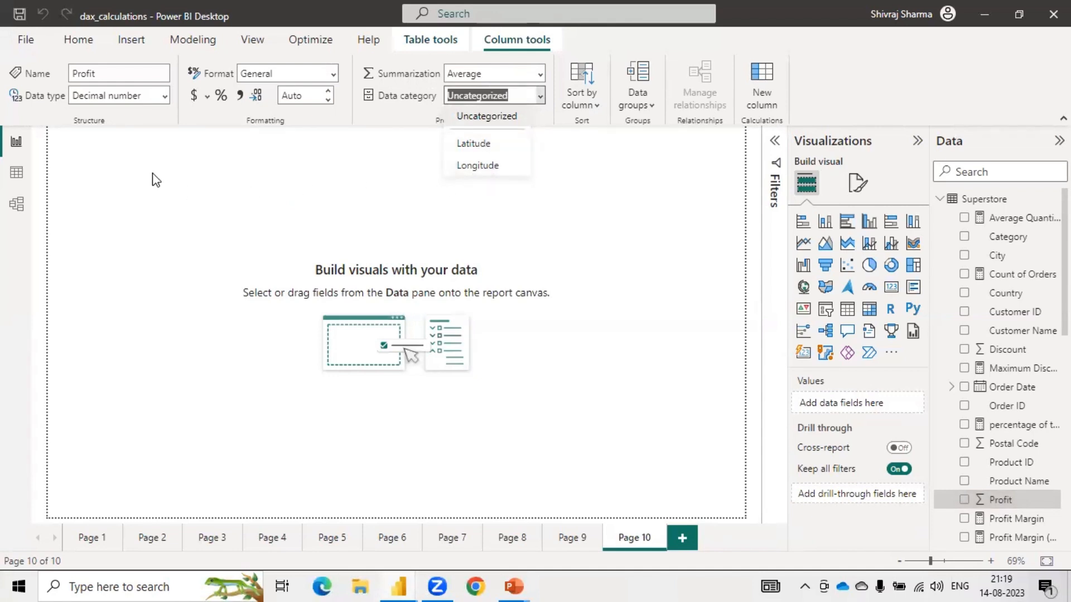
click(168, 100)
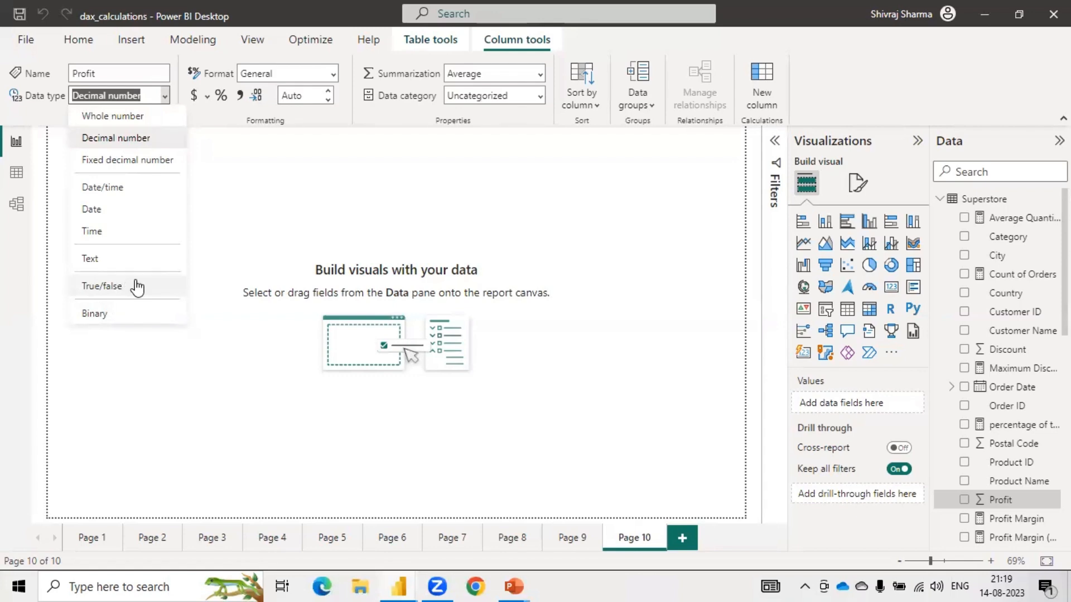
click(674, 266)
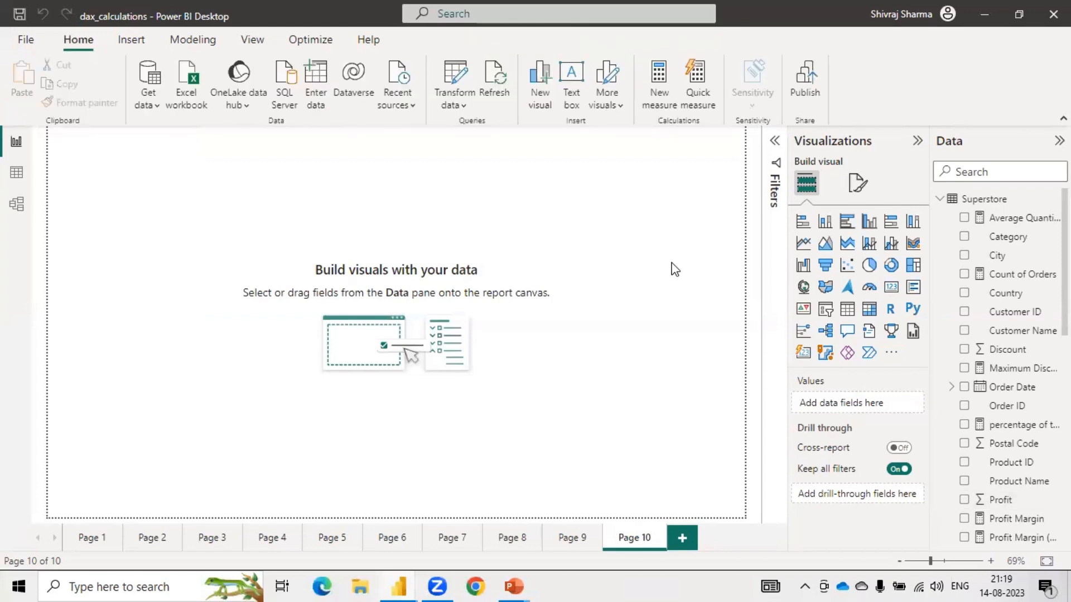
double_click(674, 266)
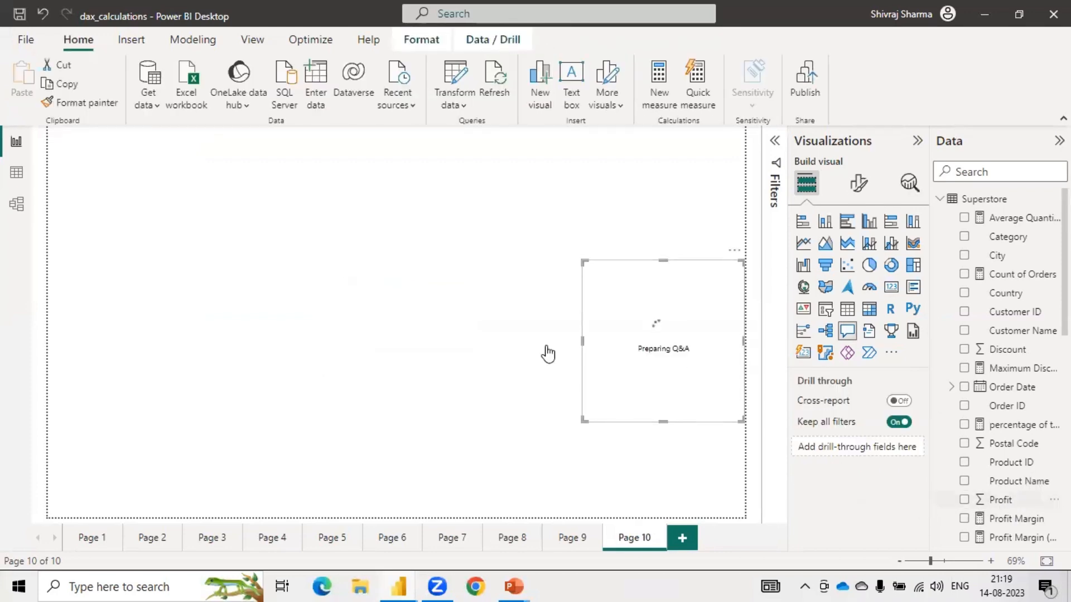
click(604, 409)
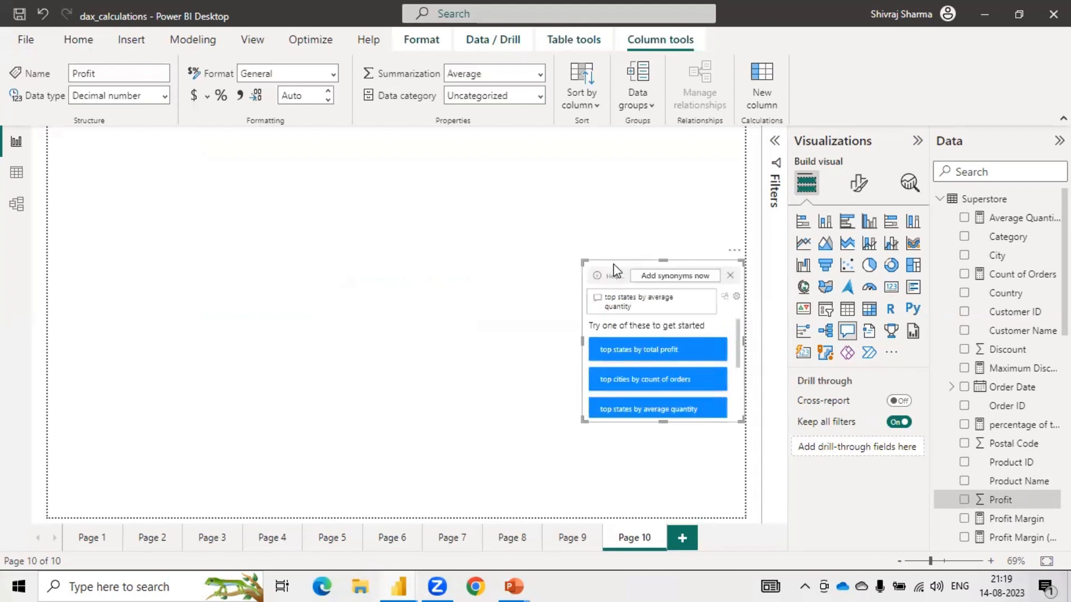
key(Delete)
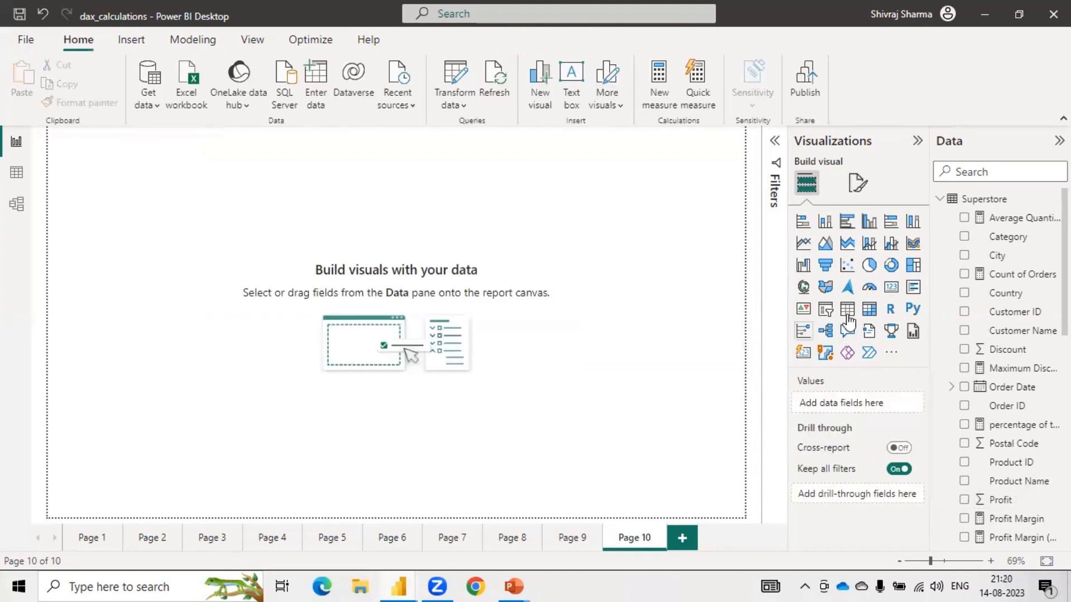
- Create a new measure in the Superstore table from the Profit field
click(1002, 502)
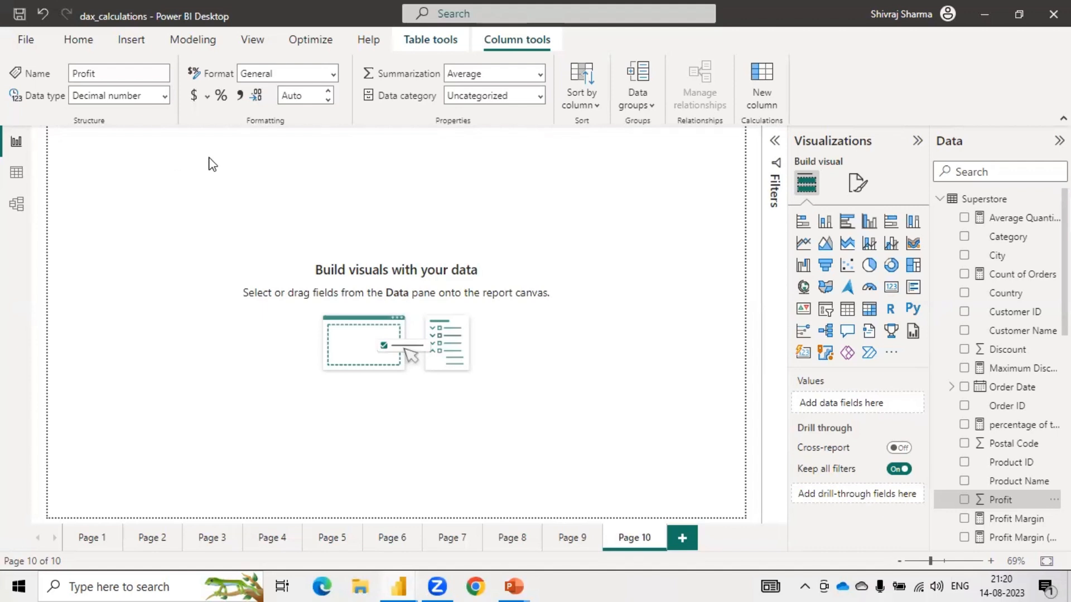
right_click(1000, 504)
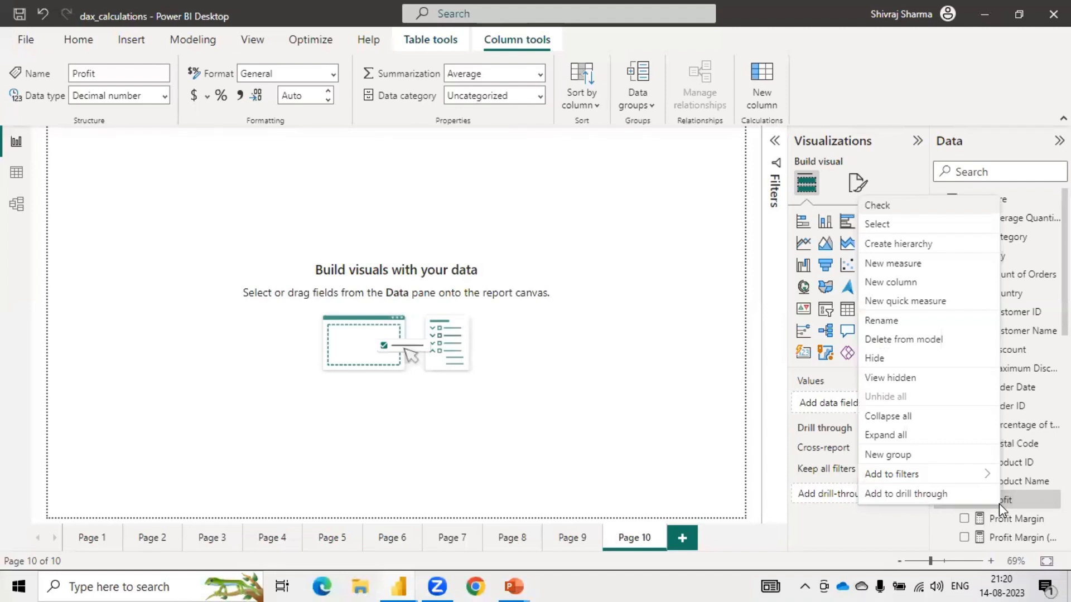
click(906, 263)
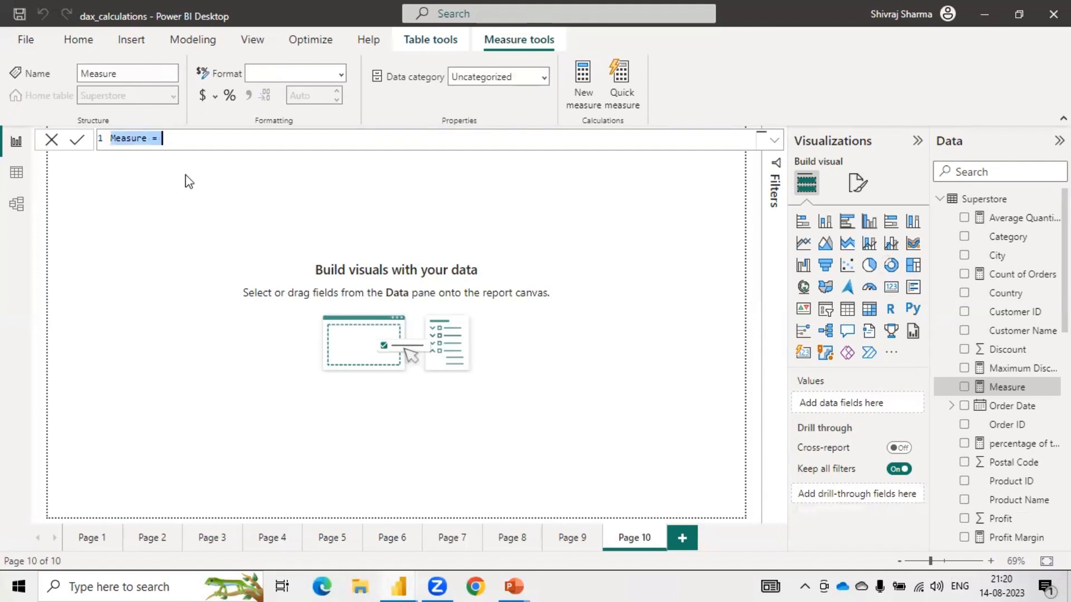
text(S)
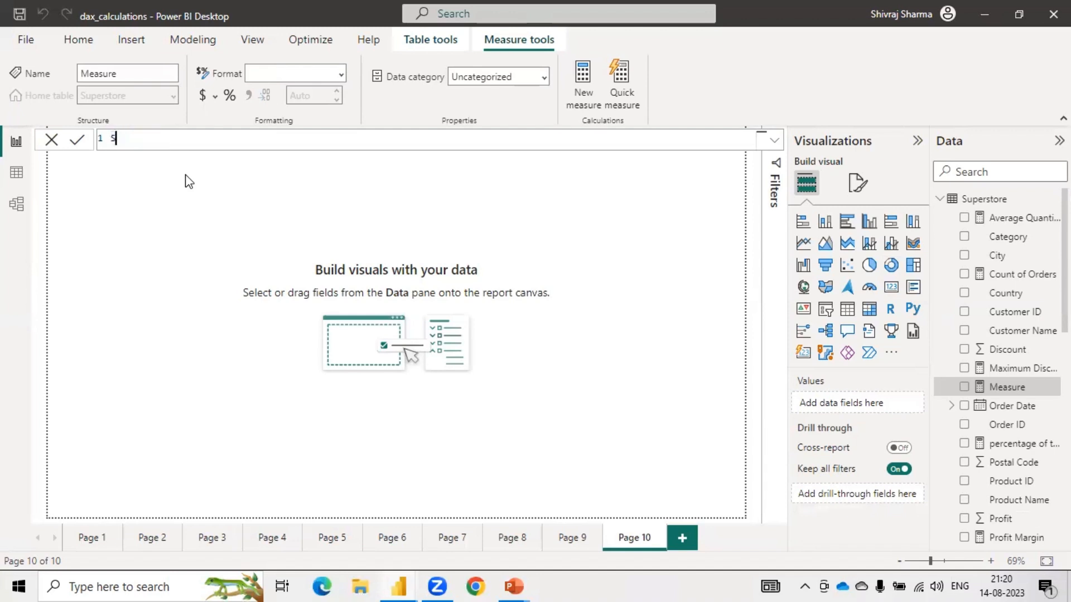
text(um of Prof)
text(it)
key(BackSpace)
key(BackSpace)
key(BackSpace)
key(BackSpace)
key(BackSpace)
key(BackSpace)
key(BackSpace)
key(BackSpace)
key(BackSpace)
key(BackSpace)
key(BackSpace)
key(BackSpace)
key(BackSpace)
- Name the new measure Total Profit1, checking the existing field list for a duplicate name
text(Total Profit)
scroll(998, 387, down, 10)
scroll(1000, 487, down, 3)
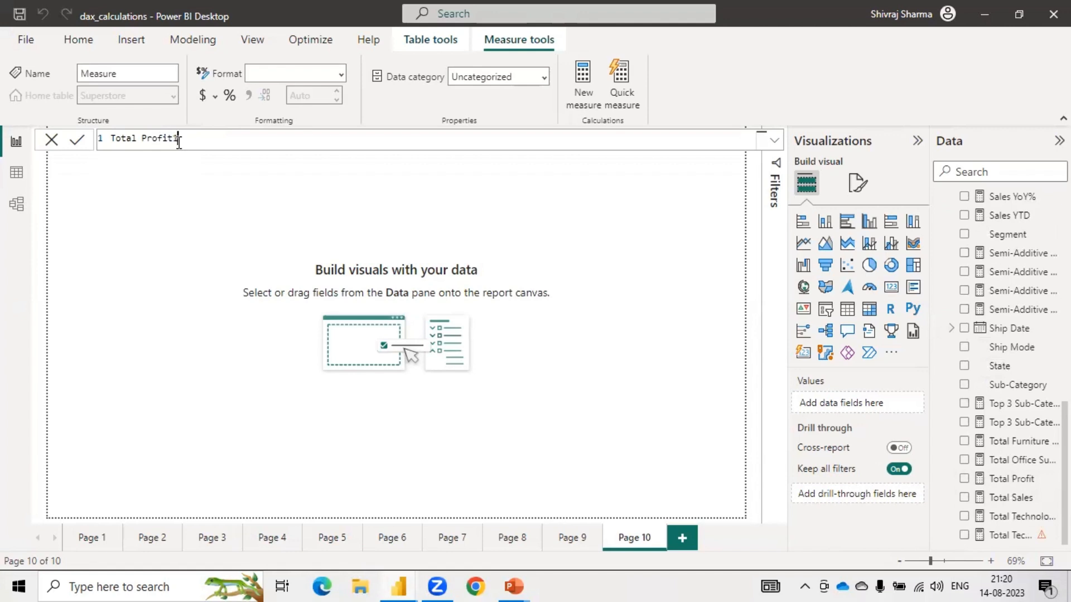
- Define the Total Profit1 measure as SUM(Superstore[Profit]) and commit the formula
text(=SUM()
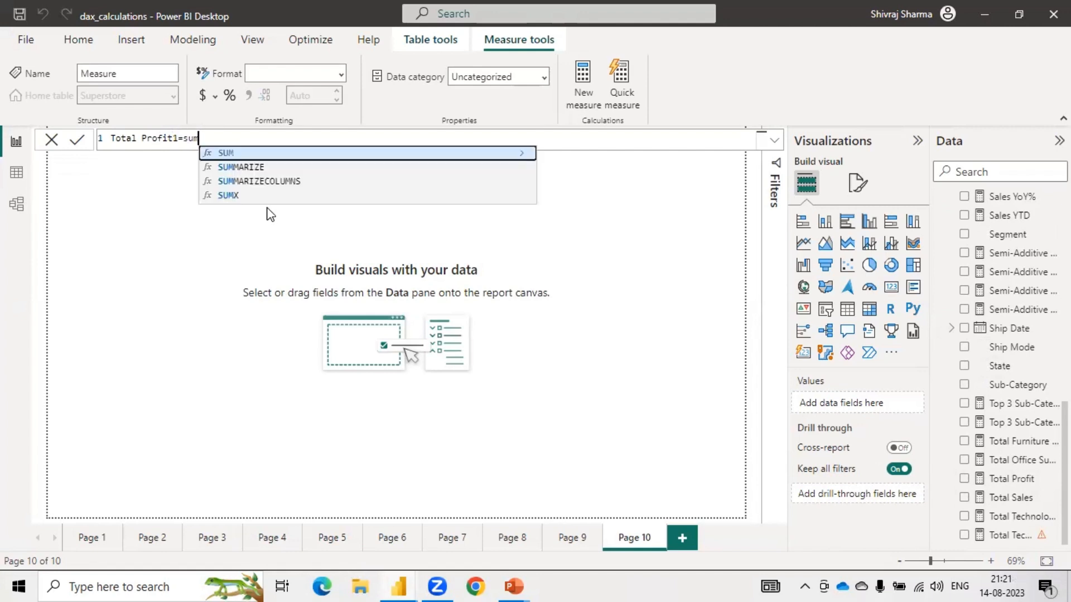
key(Down)
key(Down)
key(Down)
key(Down)
key(Down)
key(Down)
key(Down)
key(Down)
key(Down)
key(Down)
key(Down)
key(Down)
key(Down)
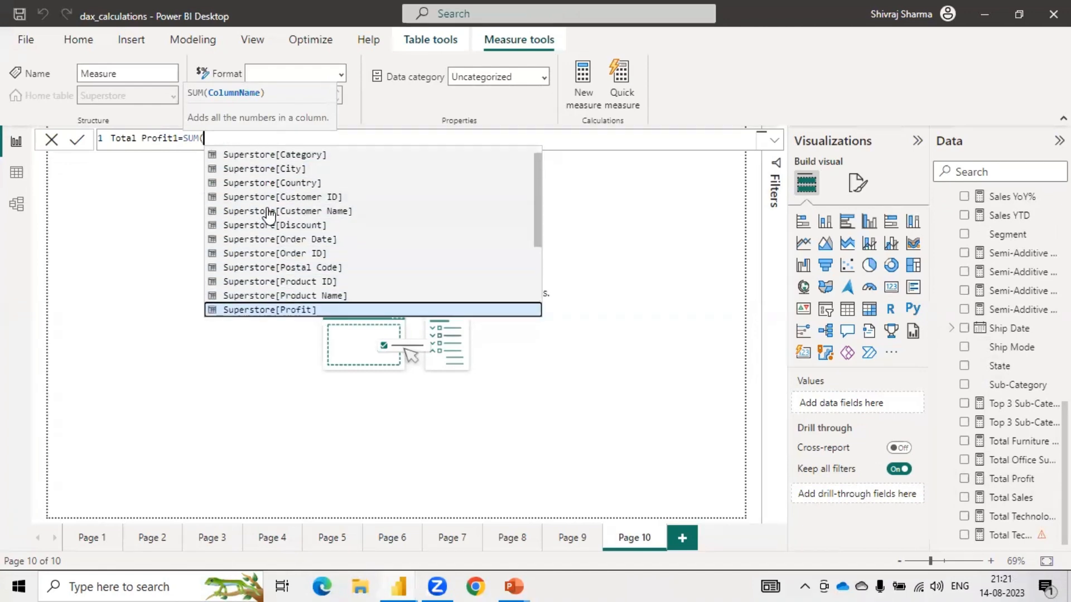
key(Up)
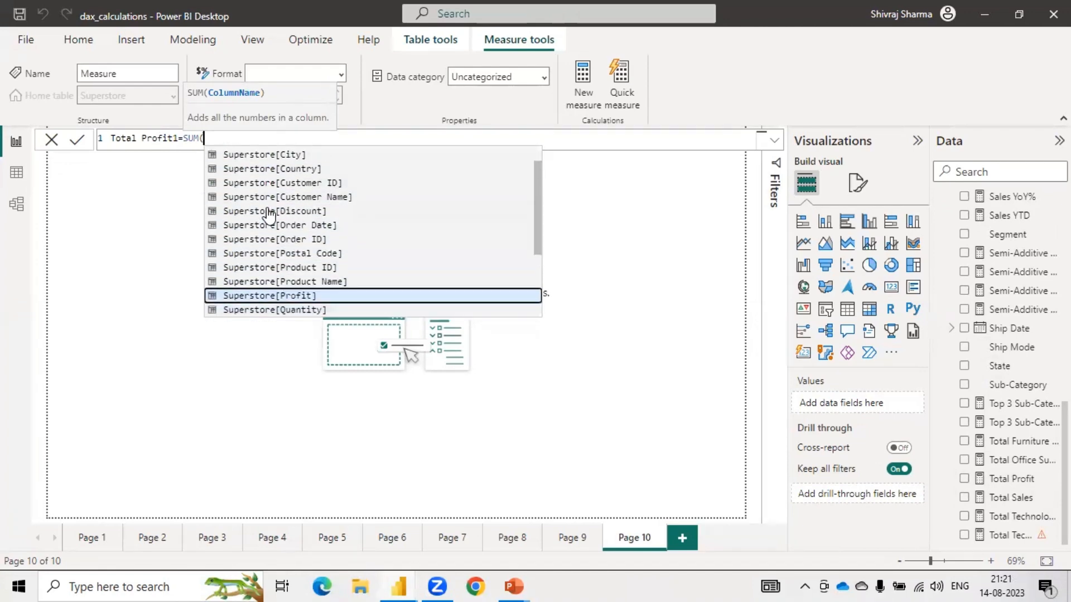
key(Tab)
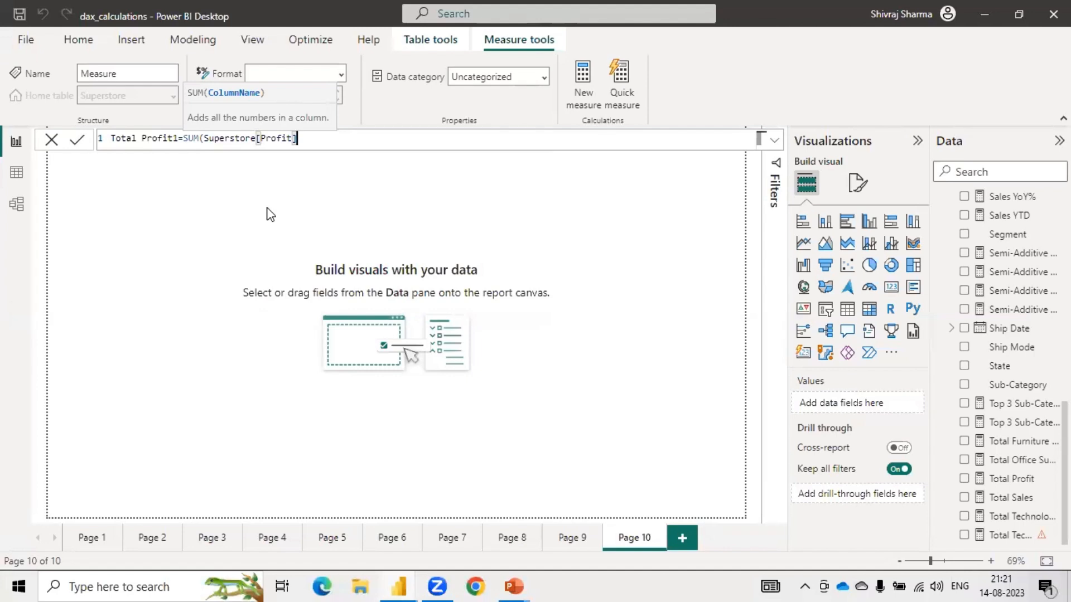
text())
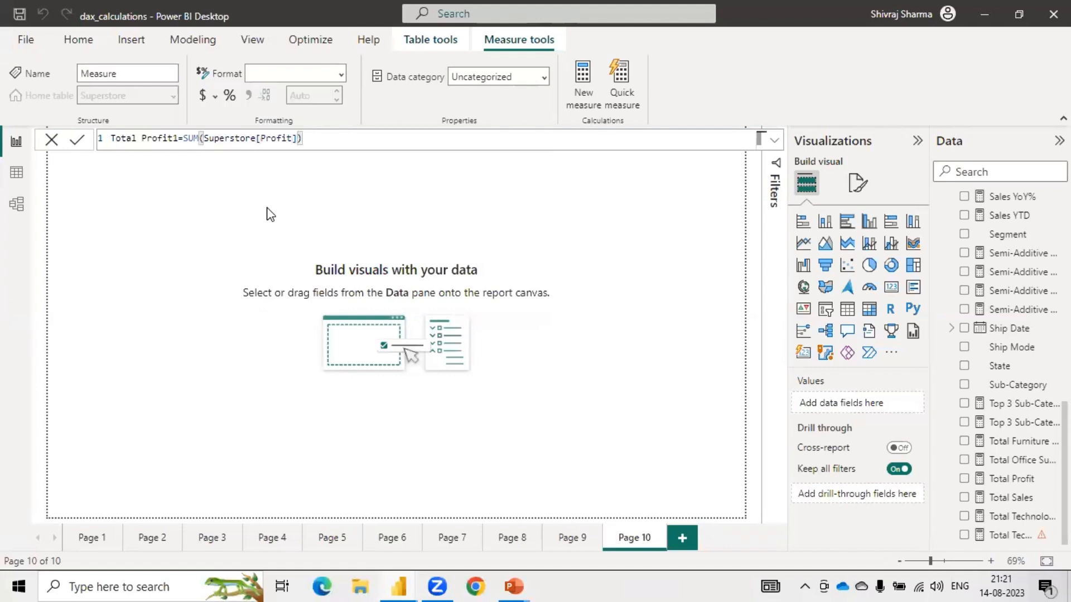
key(Return)
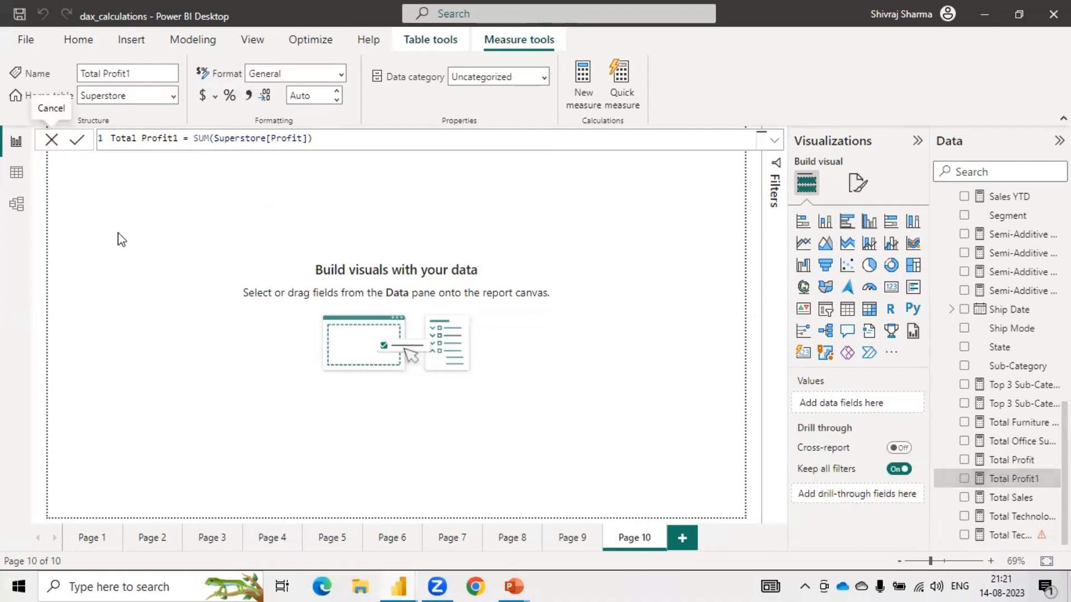
click(134, 257)
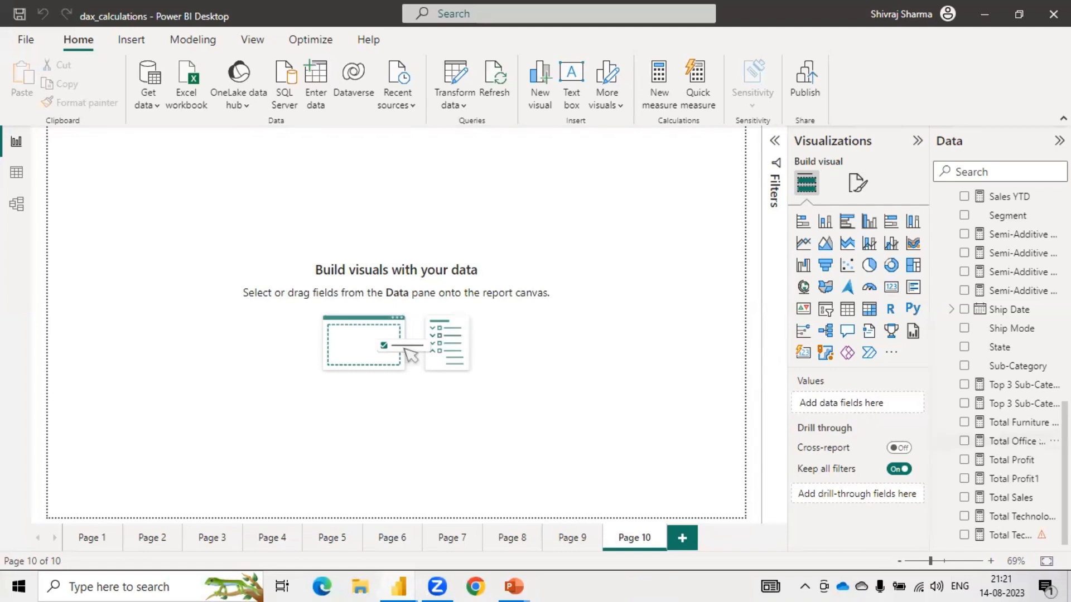
- Build a table visual showing Sub-Category and Total Profit1, and enlarge it so all rows fit
click(964, 367)
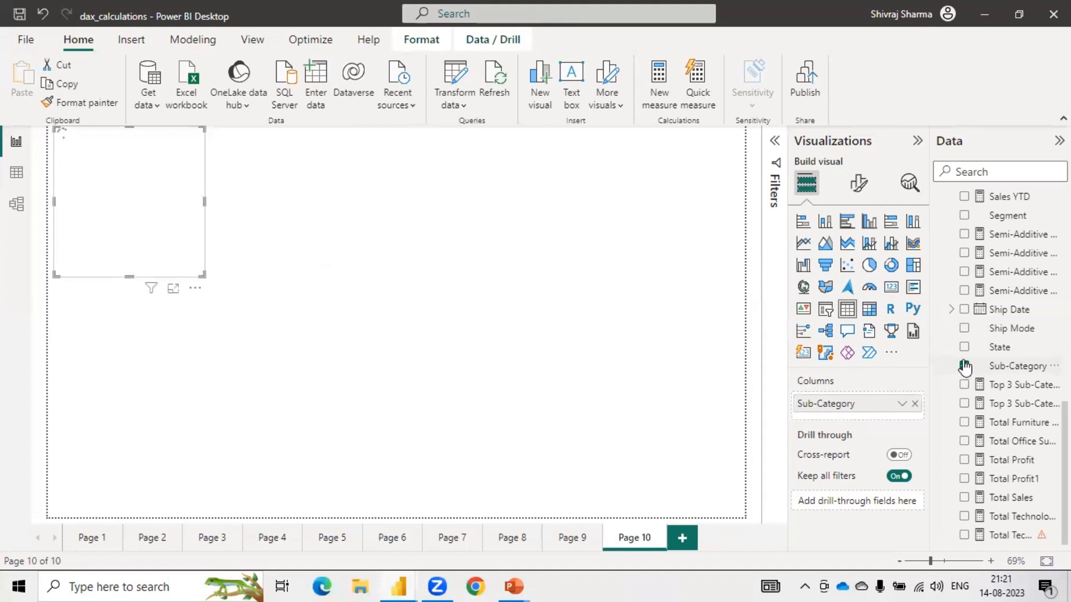
click(963, 480)
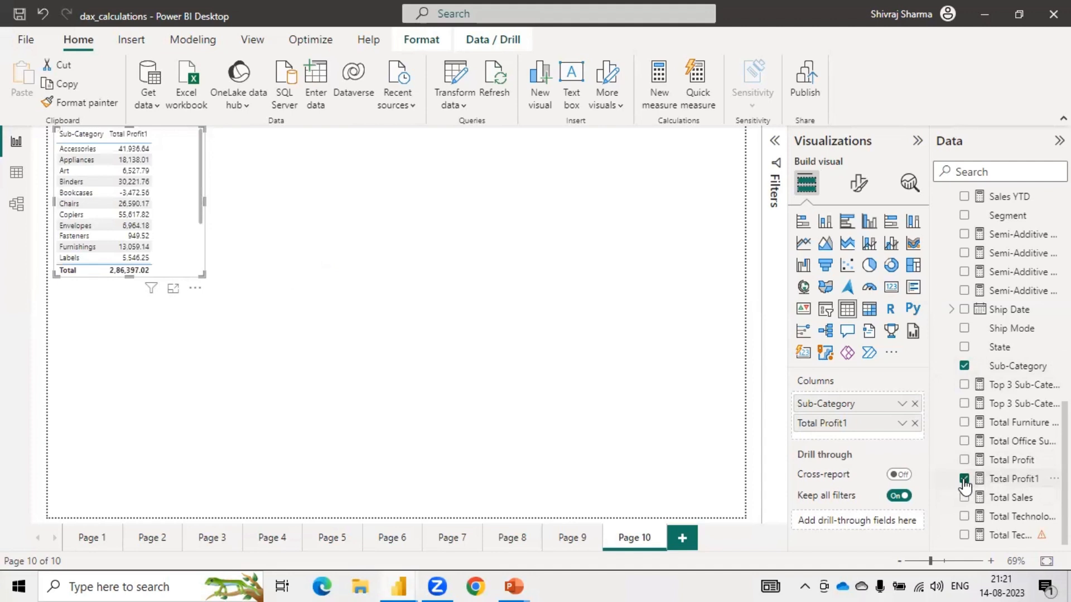
drag(203, 275, 318, 398)
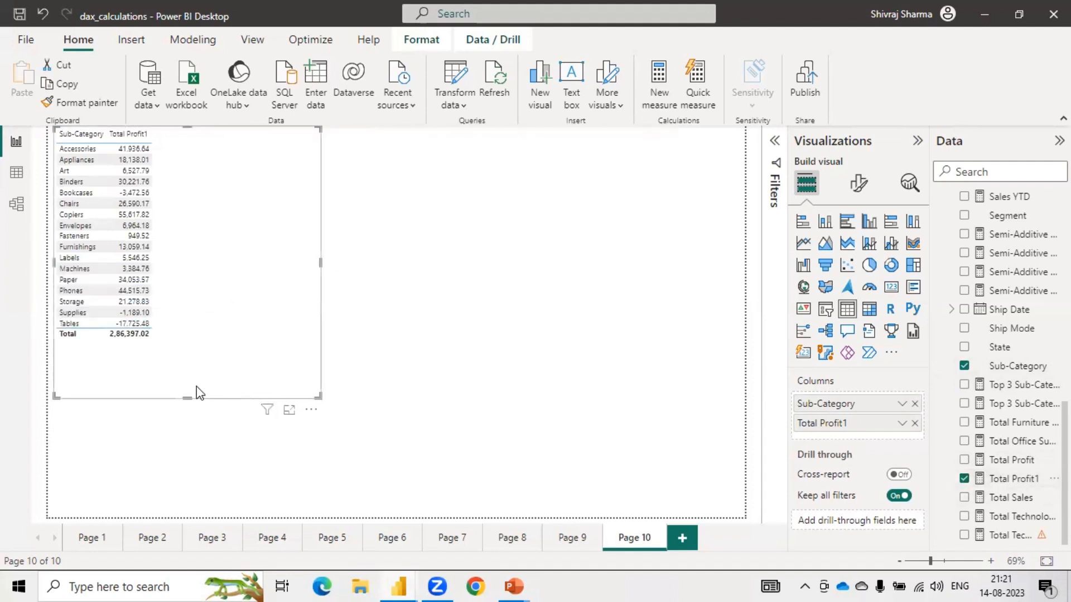
scroll(197, 393, up, 1)
scroll(199, 393, up, 4)
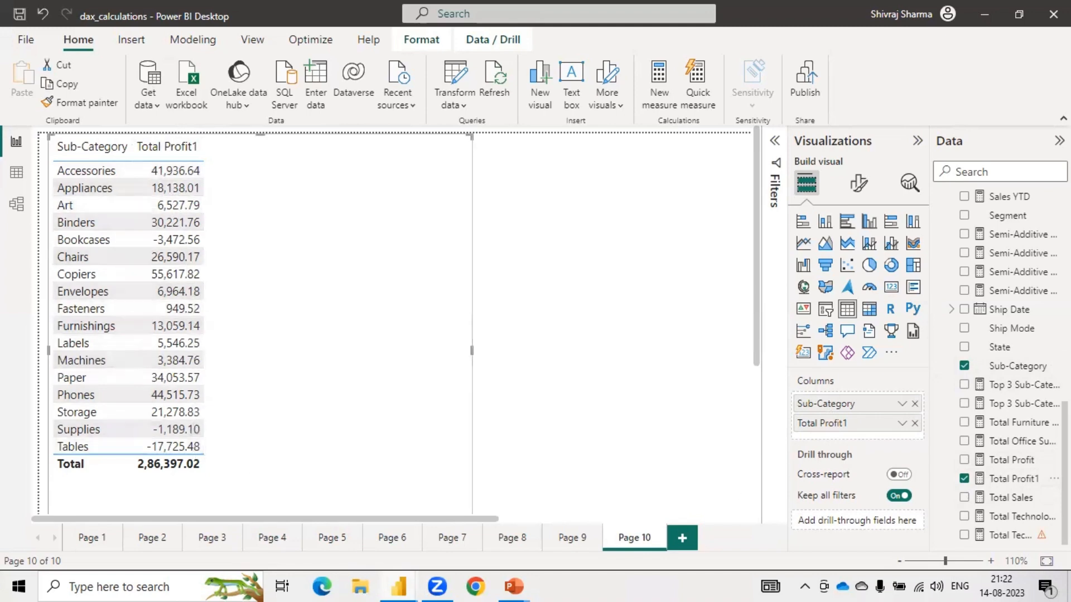
- Add the Profit column to the table visual beside Total Profit1
scroll(967, 329, up, 3)
scroll(969, 326, up, 5)
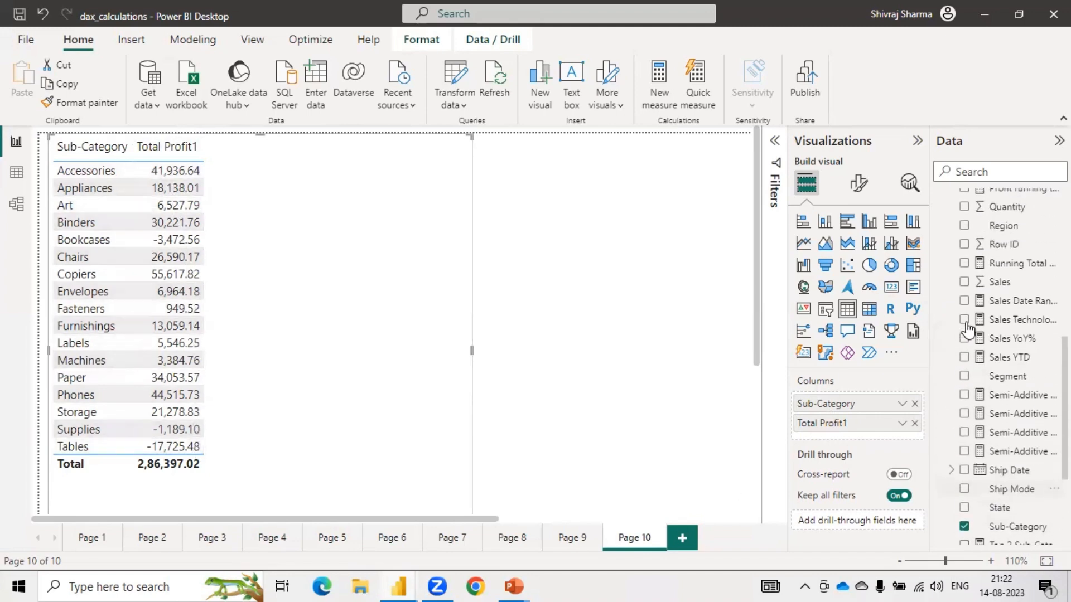
scroll(976, 310, up, 2)
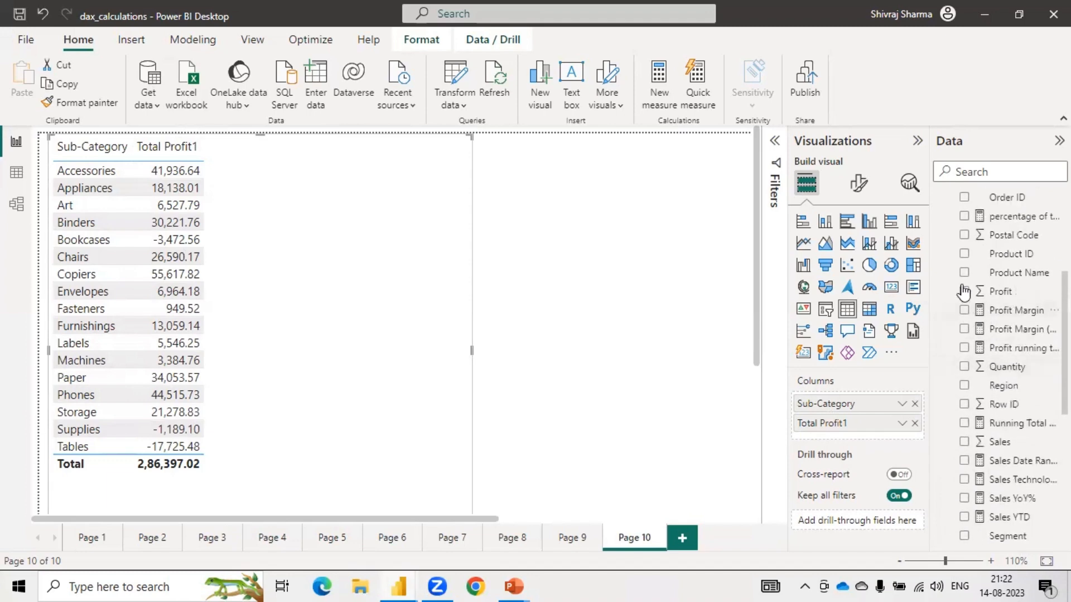
click(964, 292)
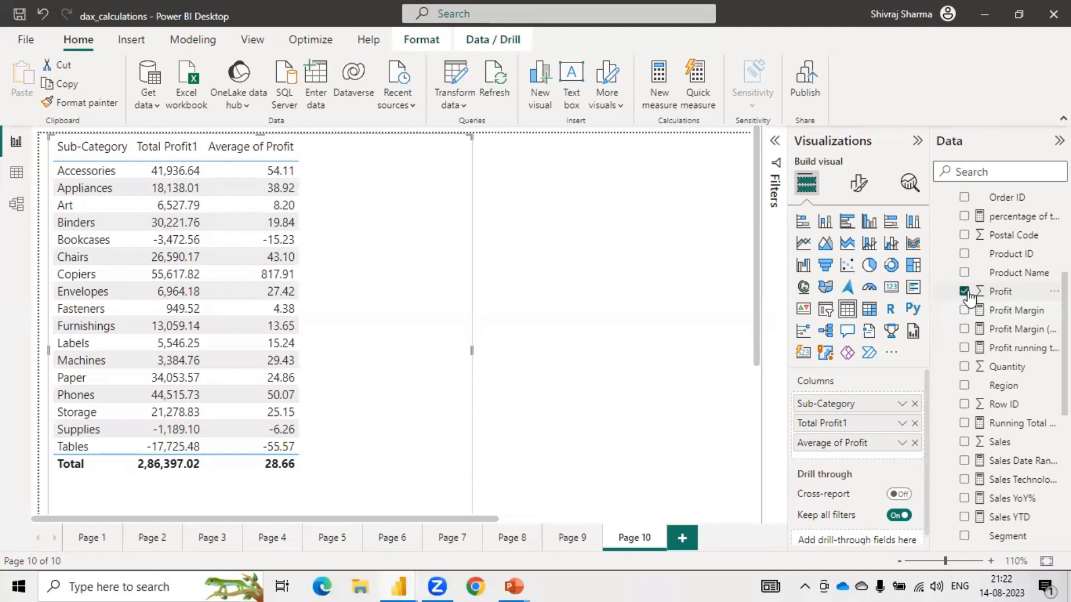
- Set the default summarization of the Profit column to Sum
click(1024, 296)
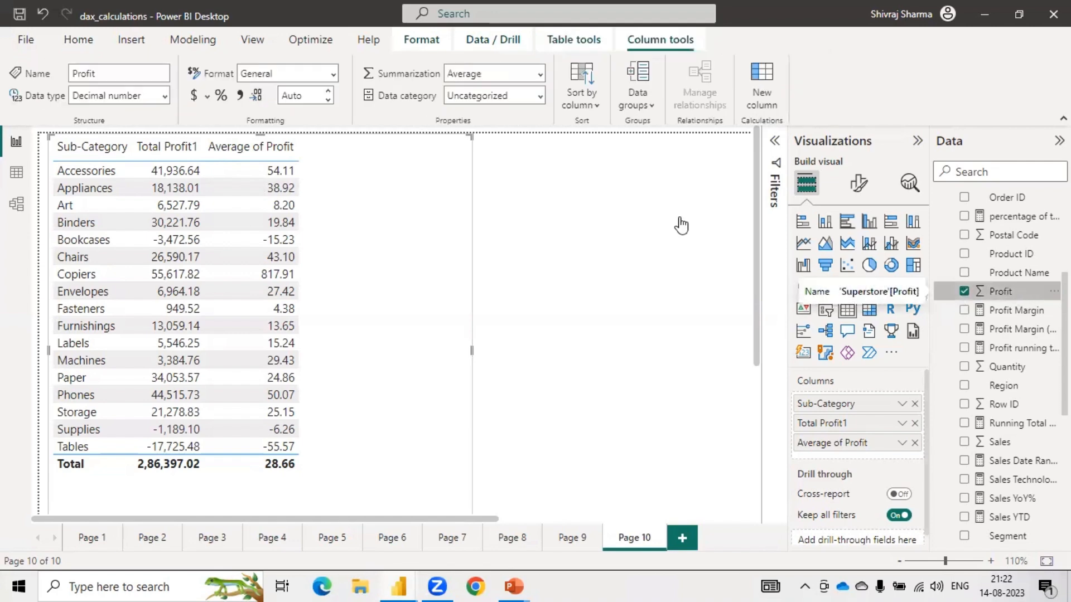
click(539, 73)
key(Escape)
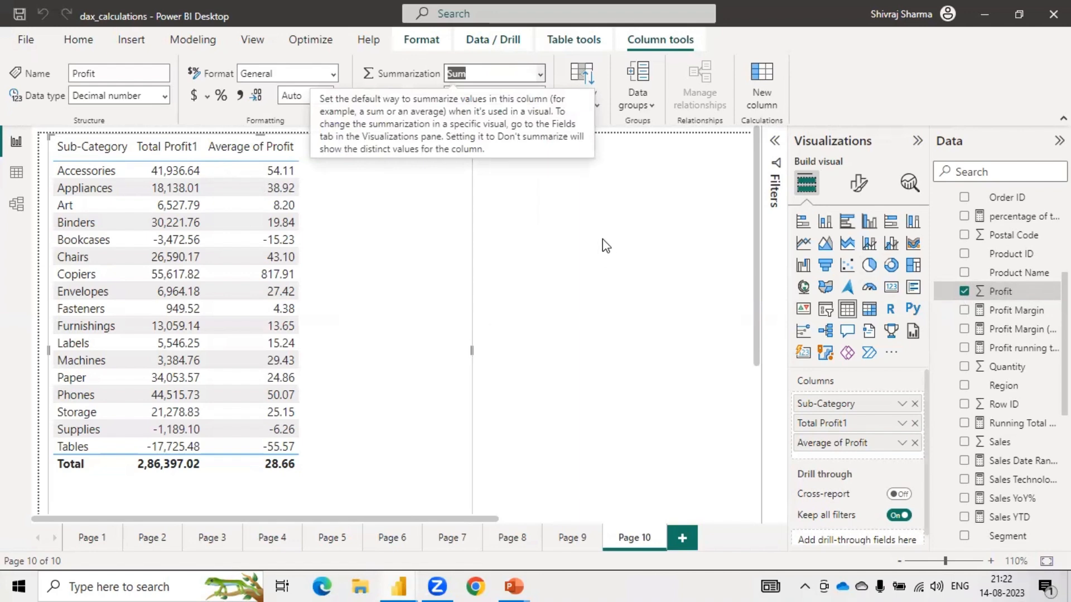
click(607, 246)
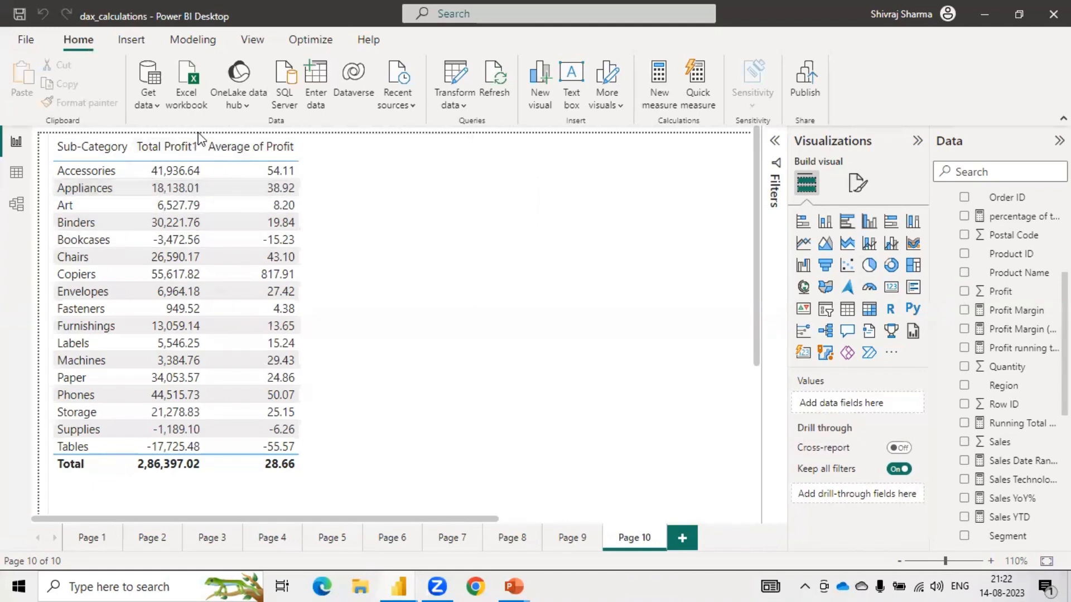
- Remove the averaged Profit column from the table visual and add the Profit field again so it uses the new default
click(411, 403)
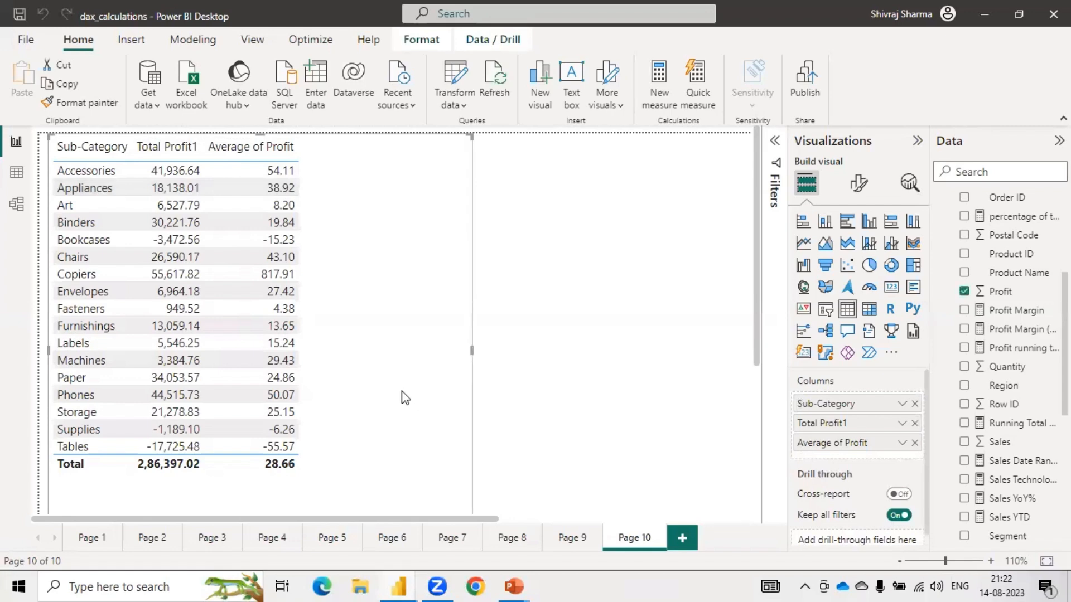
click(914, 443)
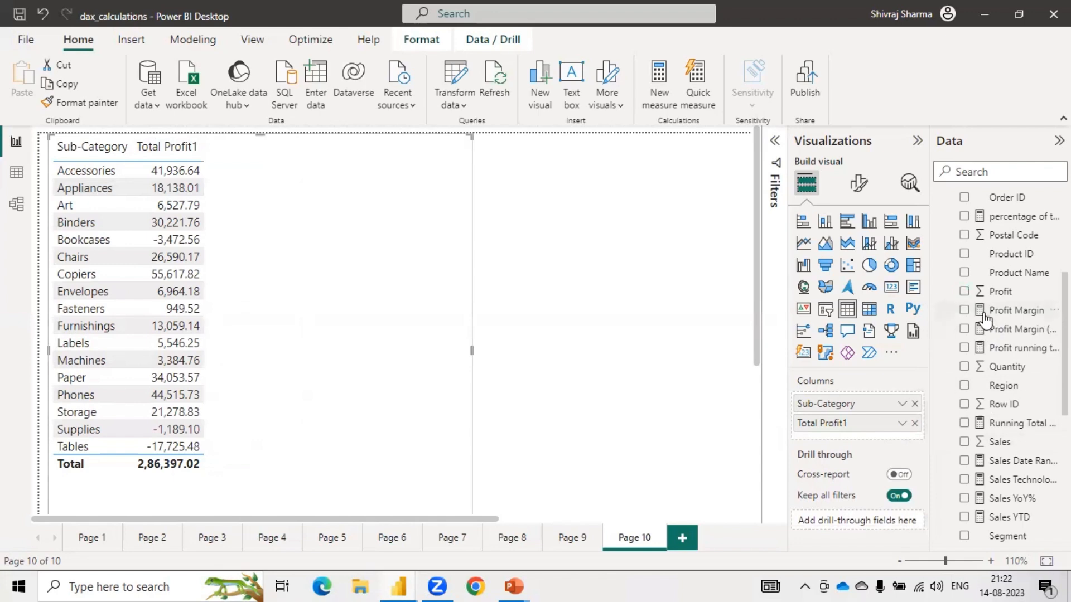
click(964, 292)
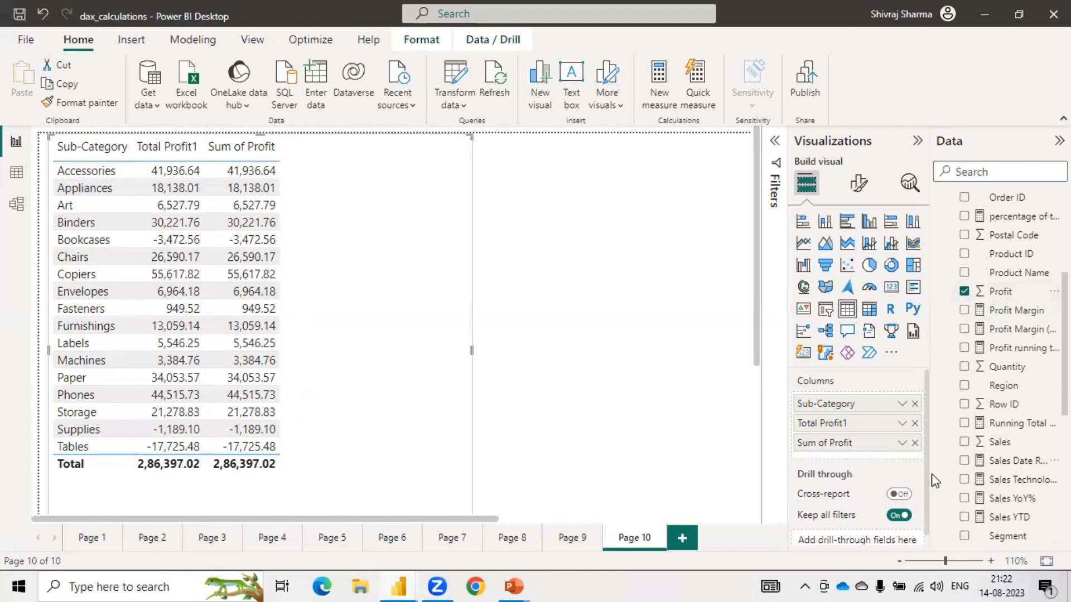
- Switch the table's Profit column aggregation through Average, Minimum and Maximum
click(901, 444)
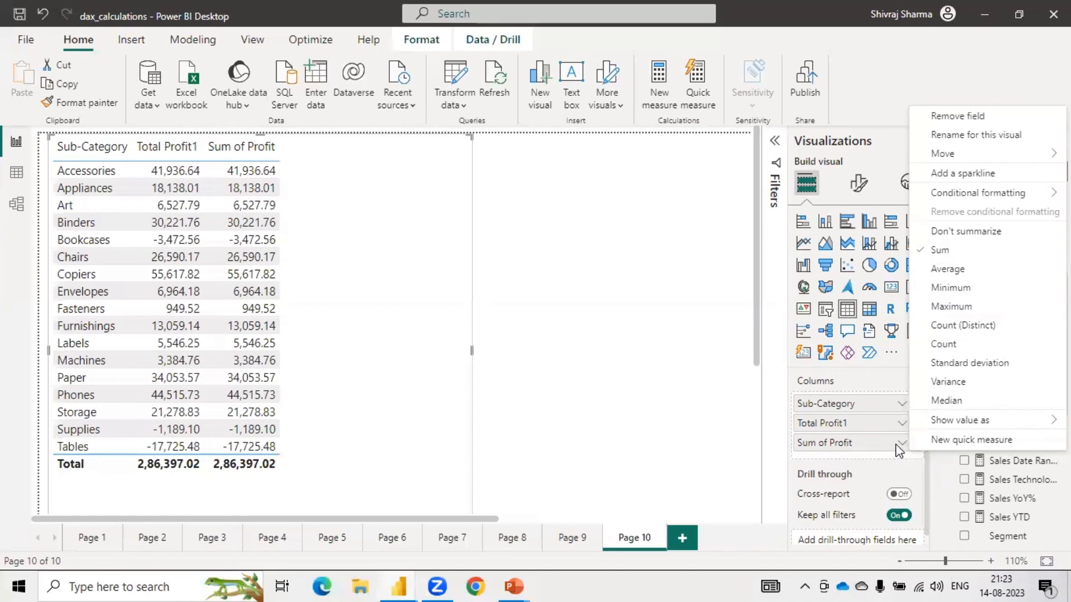
click(948, 272)
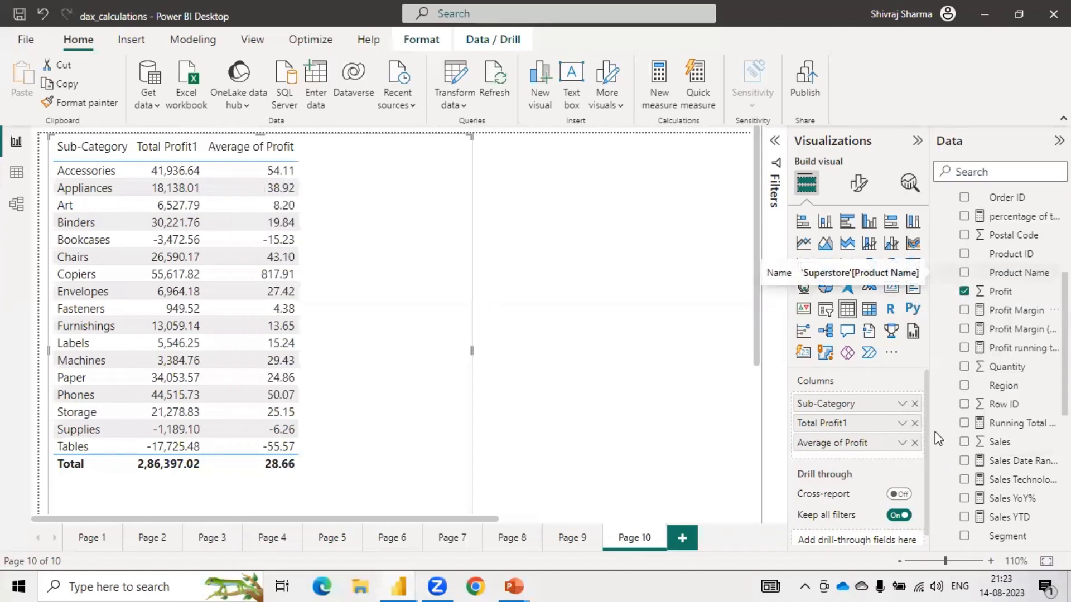
click(902, 442)
click(948, 290)
click(902, 443)
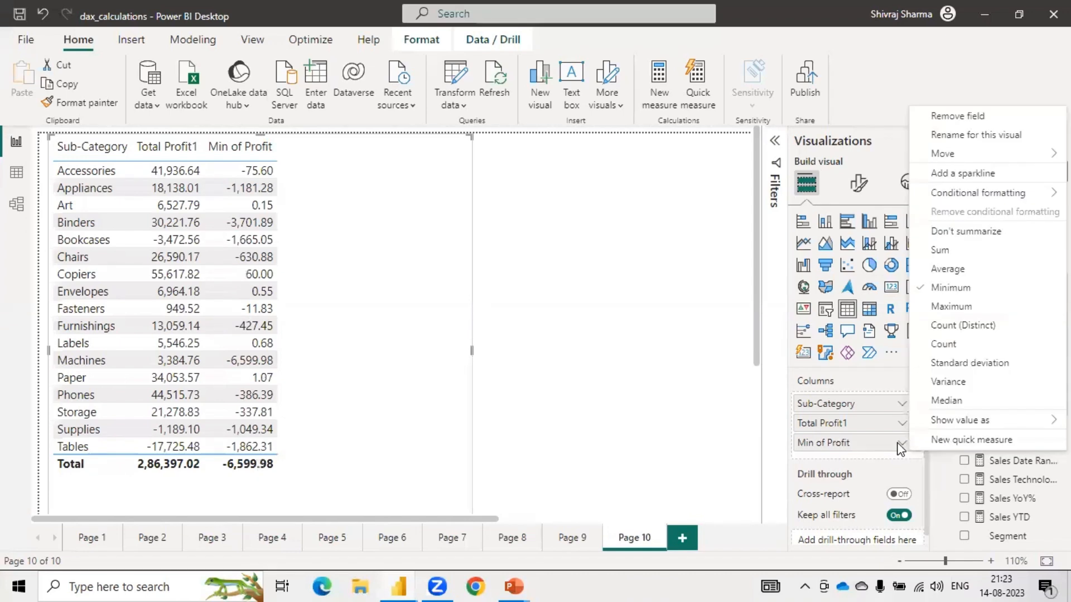
click(965, 308)
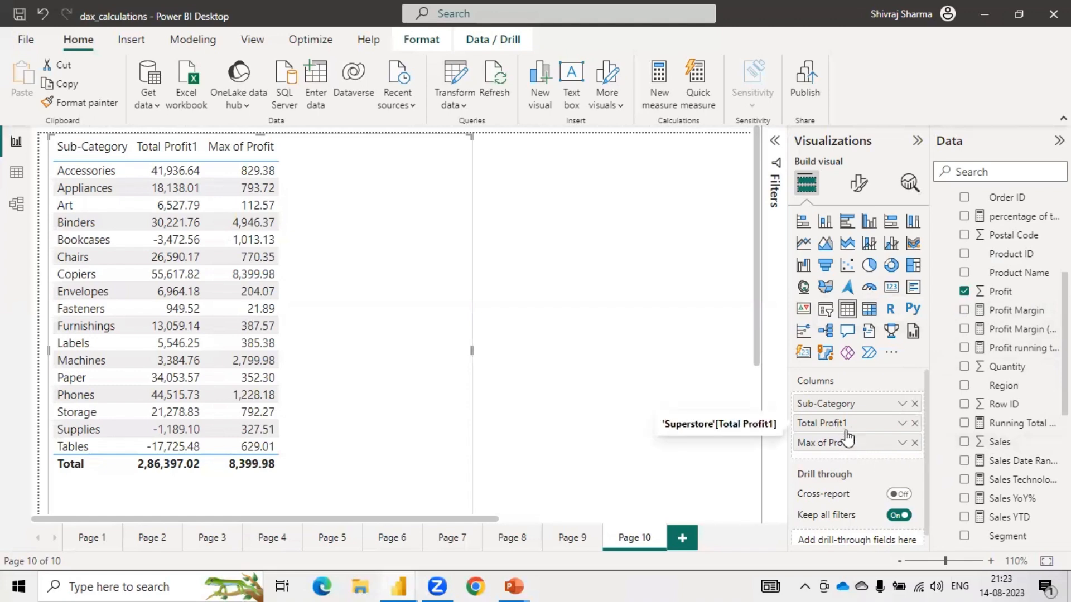
- Examine the field options available for the Total Profit1 measure, including its value display and conditional formatting choices
click(901, 424)
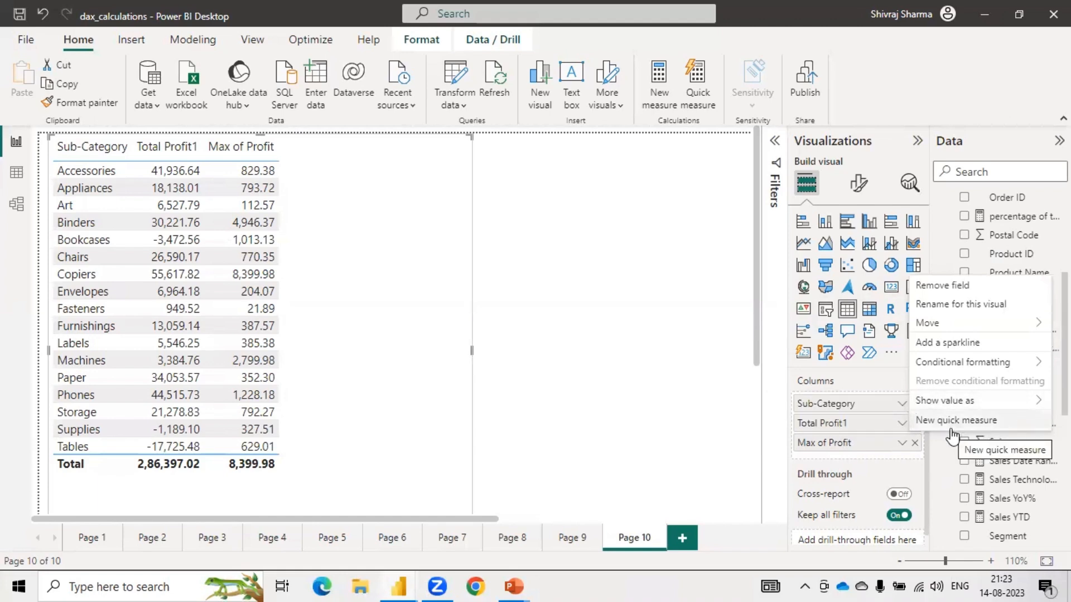
mouse_move(937, 406)
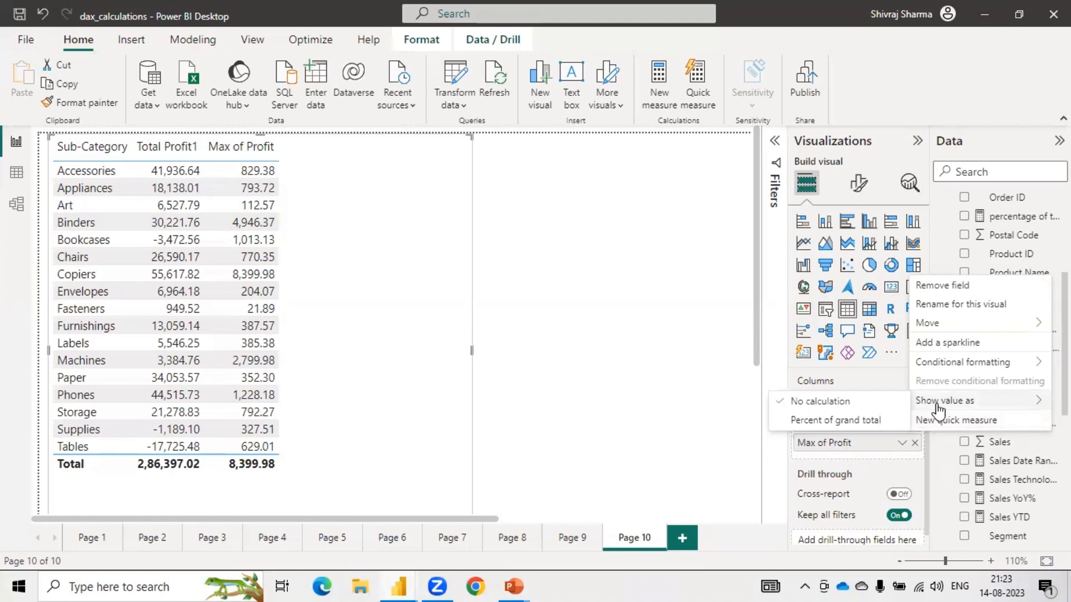
mouse_move(950, 362)
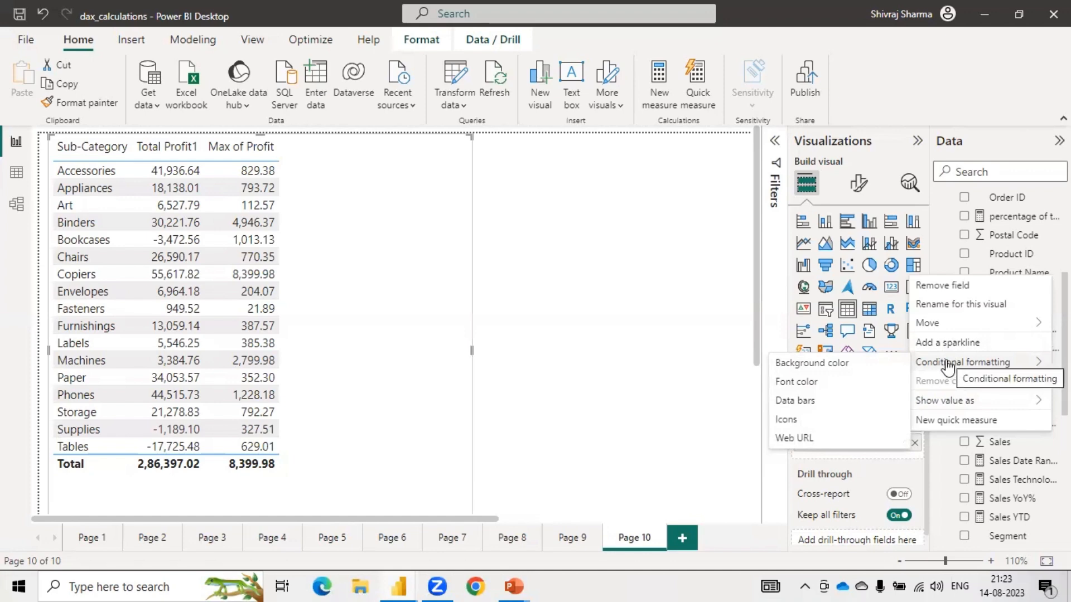
click(809, 466)
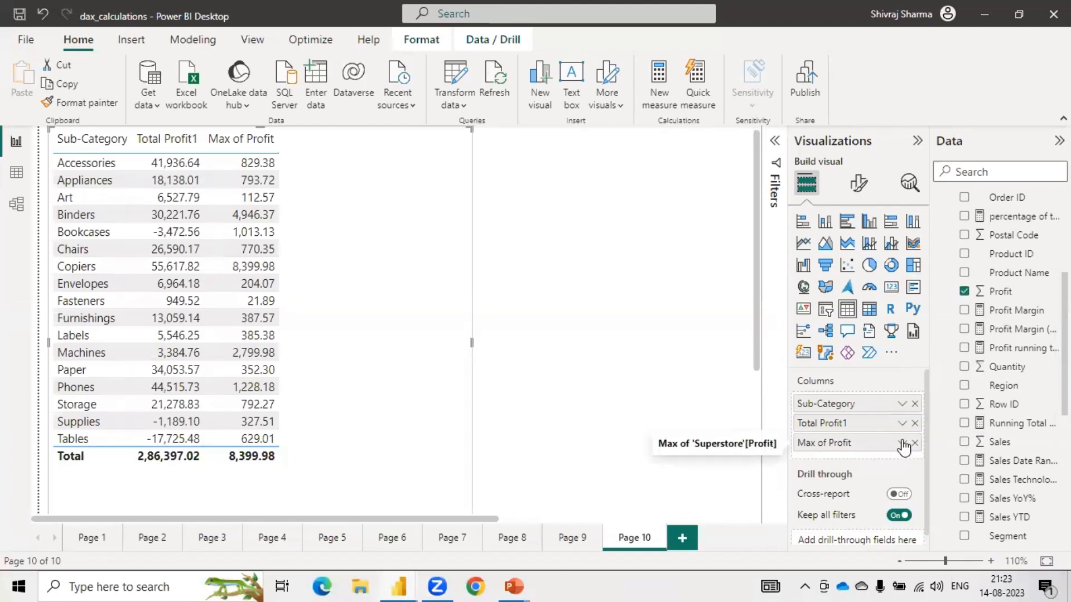
- Alternate the Profit column's aggregation in the table between Sum and Average, and leave it on Sum
click(902, 442)
click(950, 248)
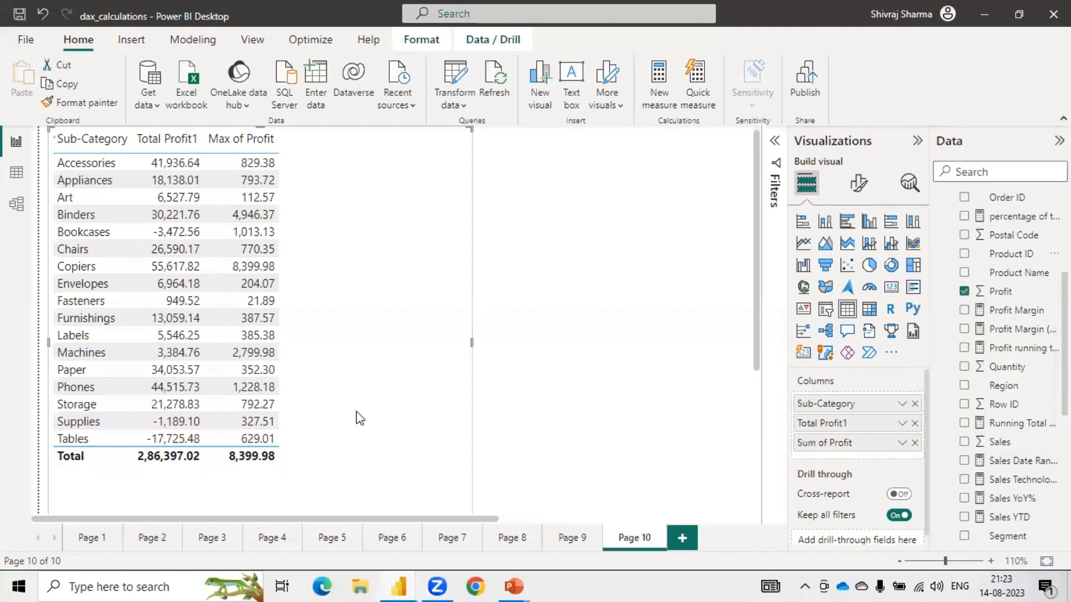
click(901, 444)
click(948, 272)
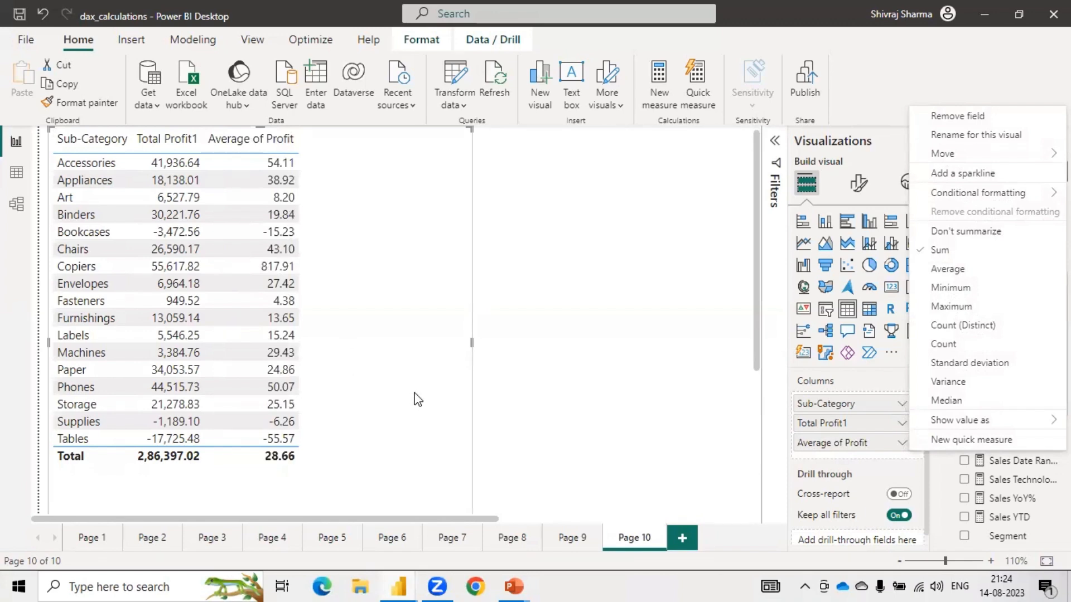
click(650, 422)
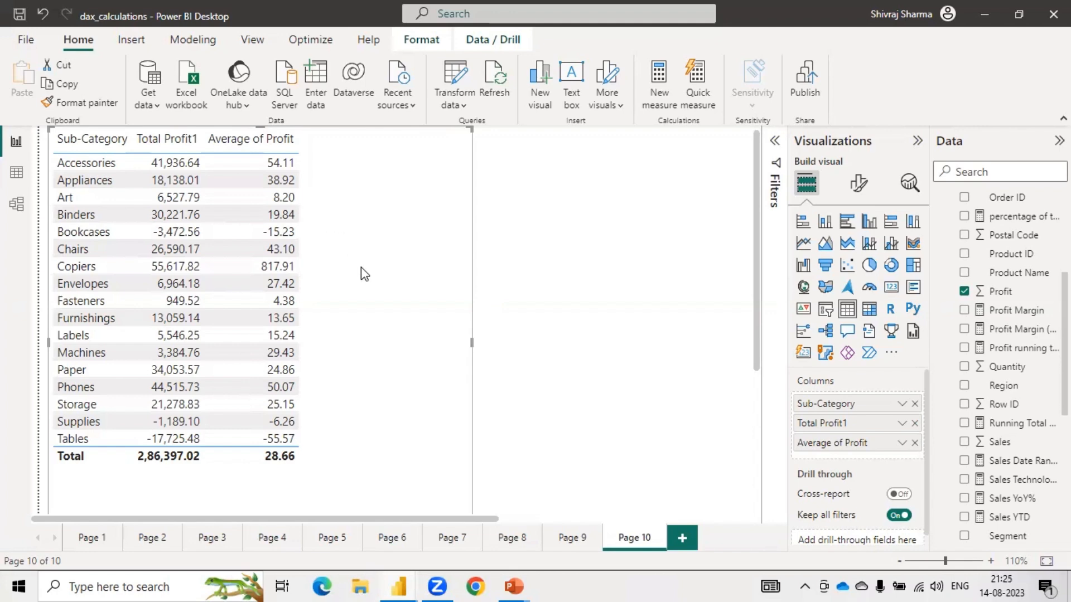
click(901, 443)
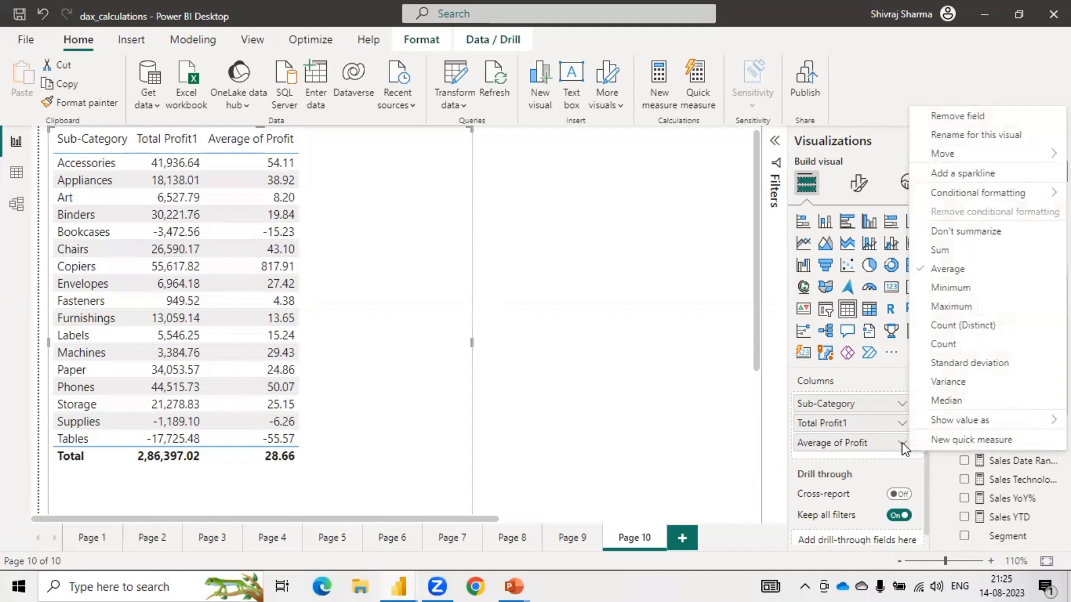
click(942, 250)
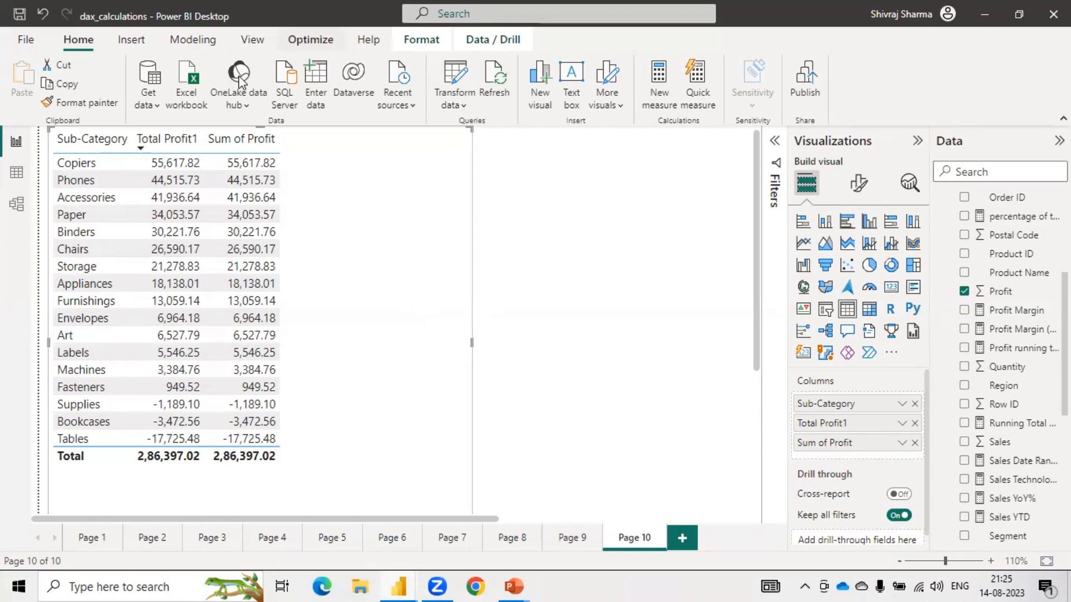
- Add a blank report page, and in the PowerPoint slide show underline the title of the basic statistical functions slide
click(310, 40)
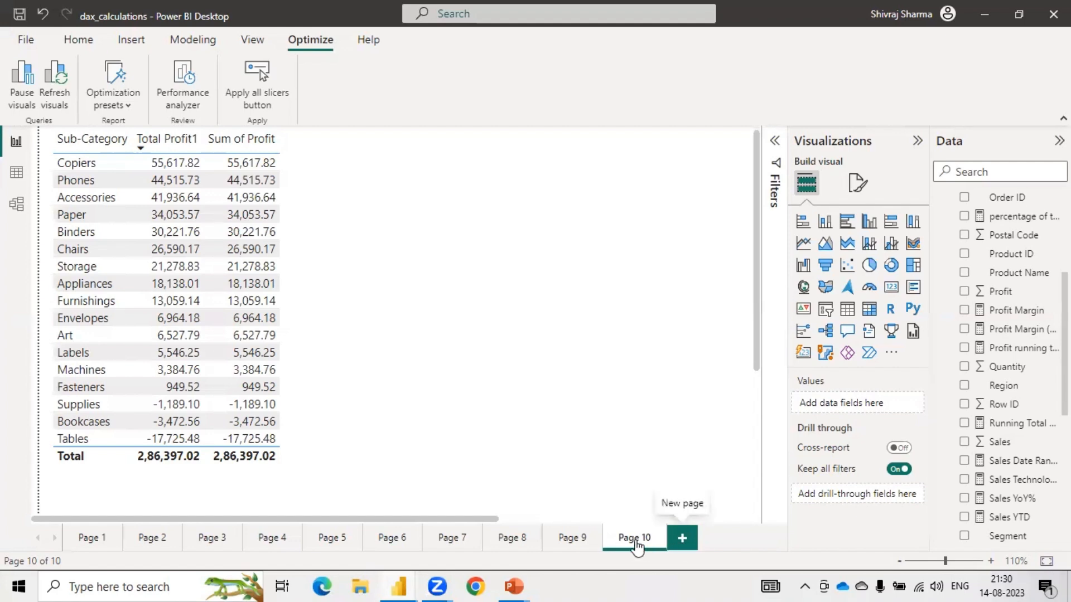
mouse_move(515, 583)
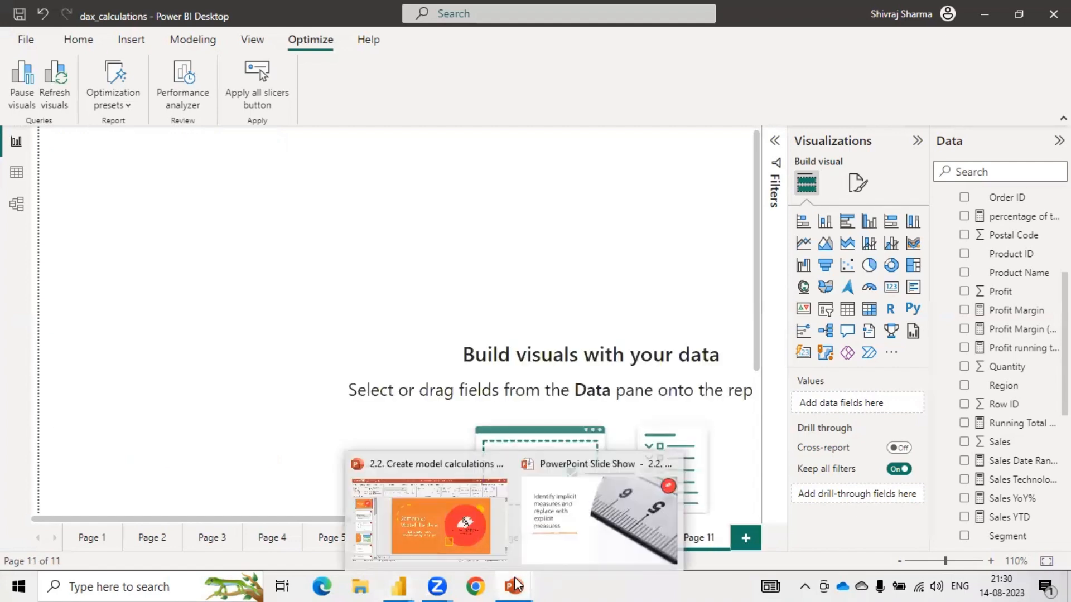
click(557, 542)
key(Right)
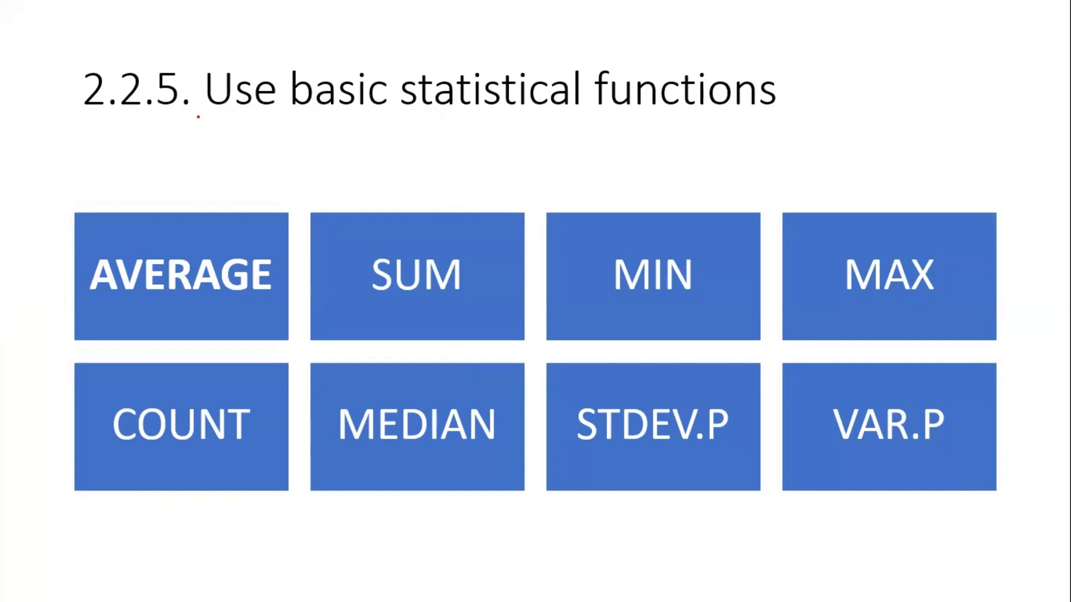
mouse_move(198, 118)
mouse_down()
mouse_move(554, 118)
mouse_move(847, 99)
mouse_up()
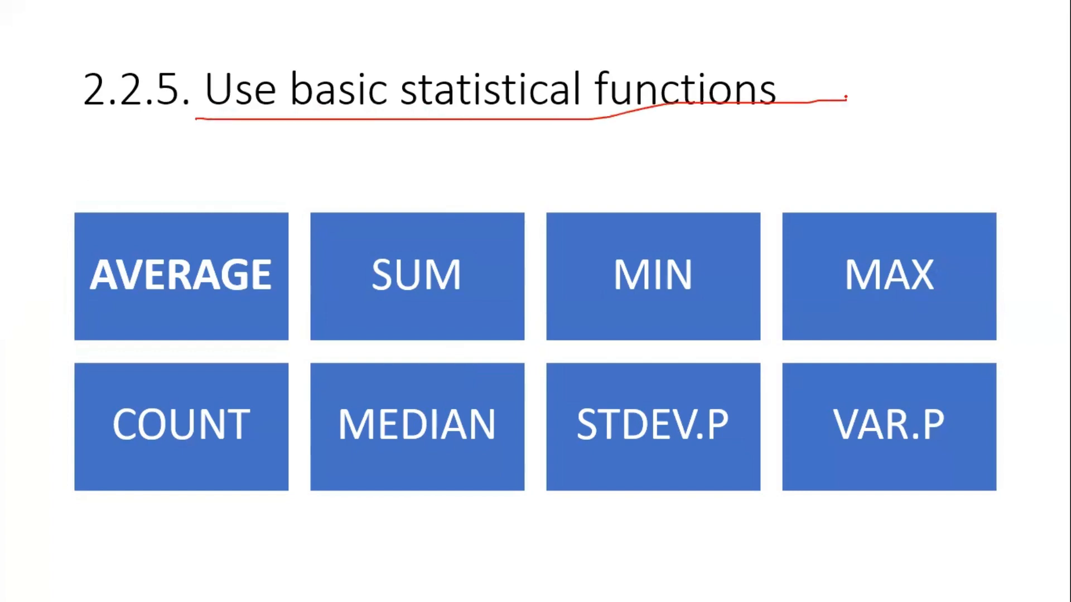
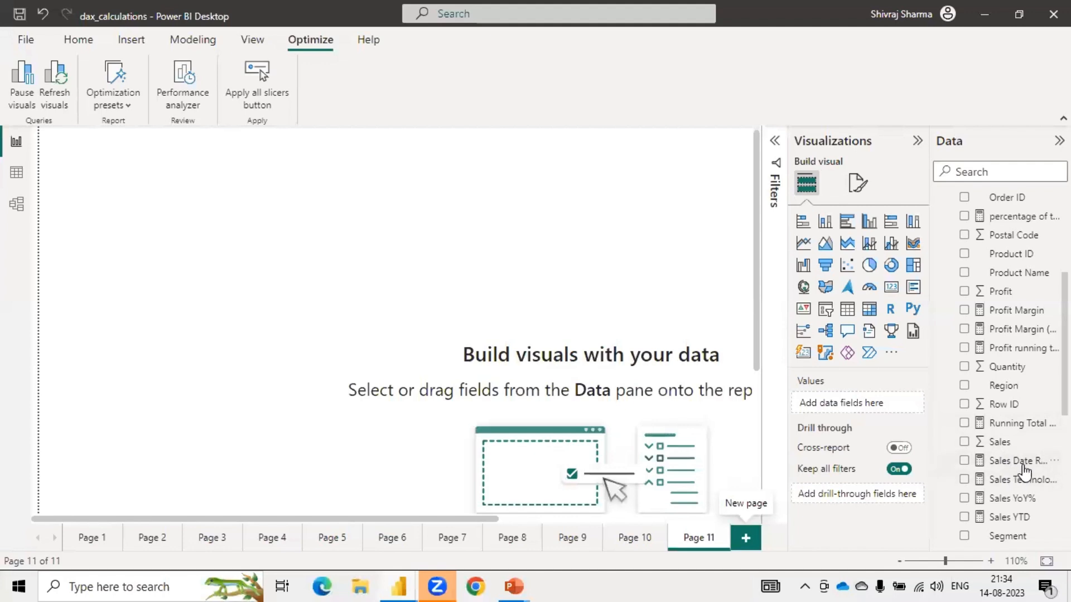
- Widen the field list so full names are readable, and open the formula of the Semi-Additive Running Total measure
scroll(1024, 471, down, 5)
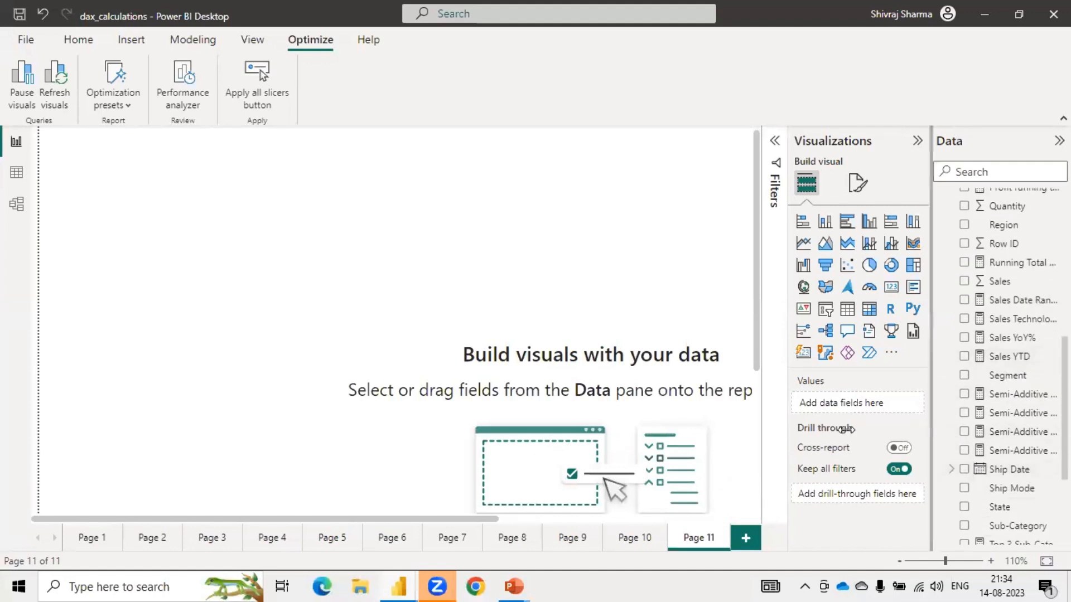
drag(925, 431, 812, 442)
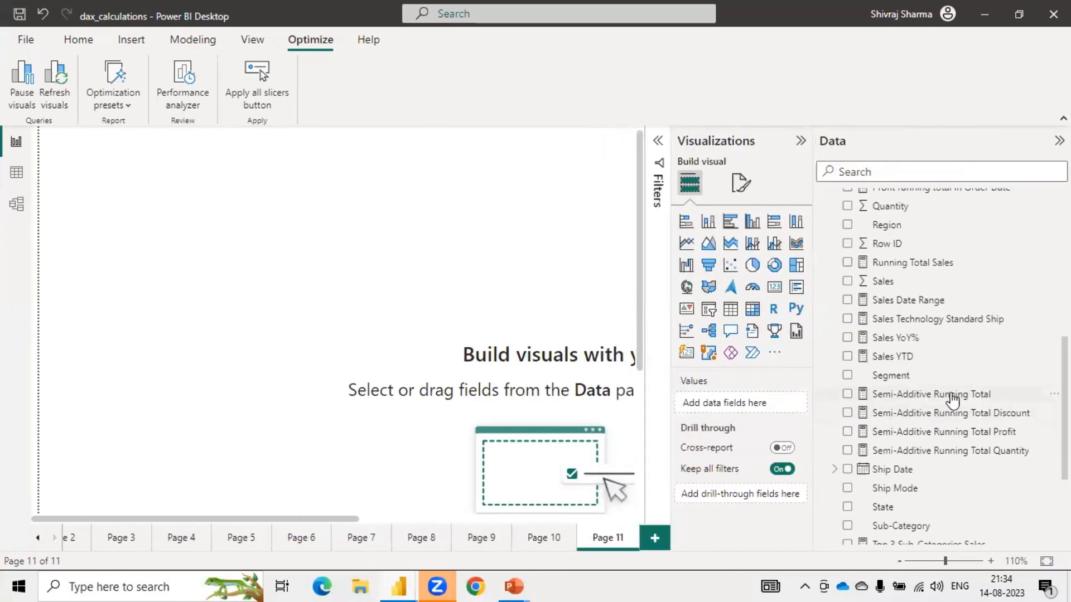
click(952, 399)
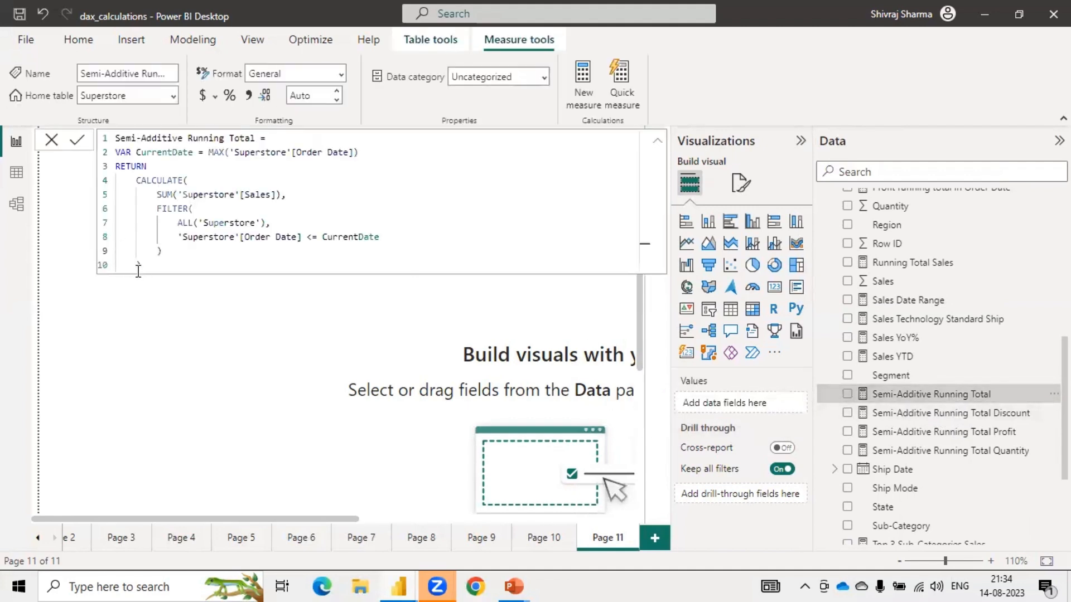
- Examine the Semi-Additive Running Total formula, including the CurrentDate variable, the SUM of Sales and the FILTER with ALL on Superstore
drag(144, 266, 109, 140)
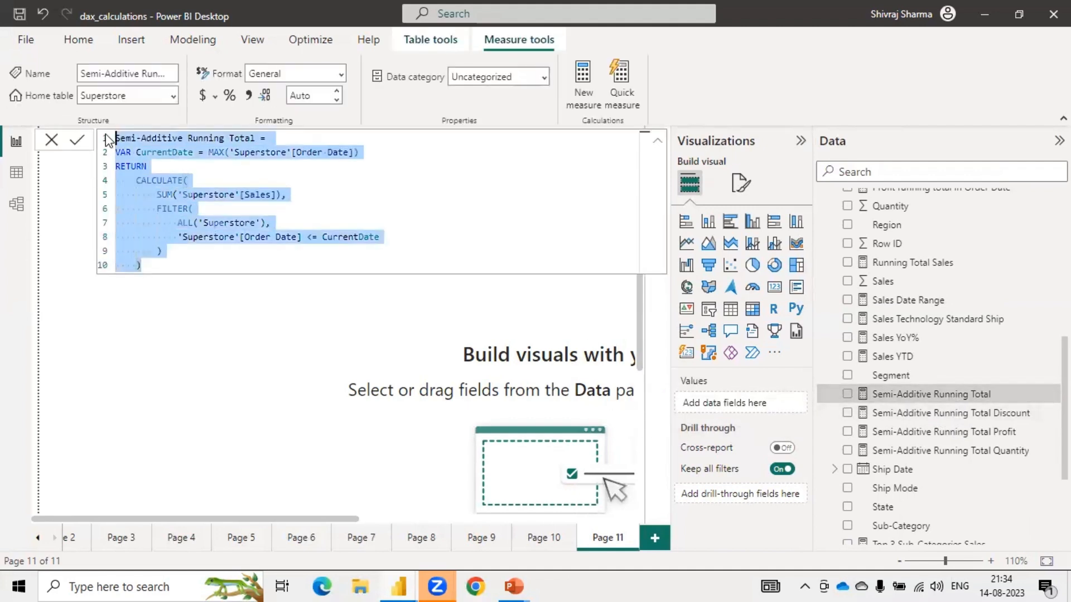
click(280, 66)
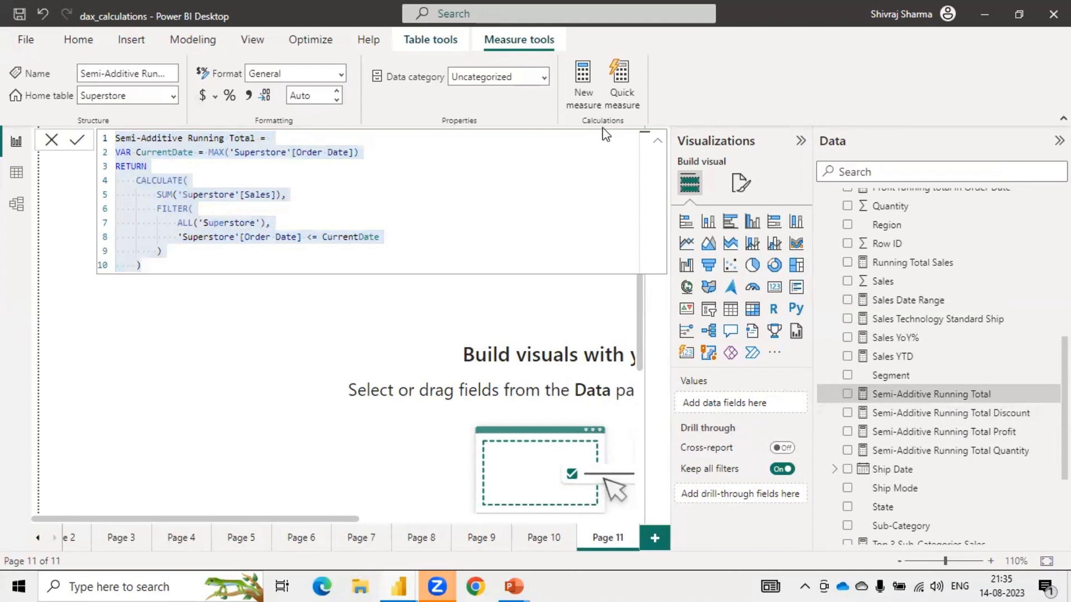
click(169, 264)
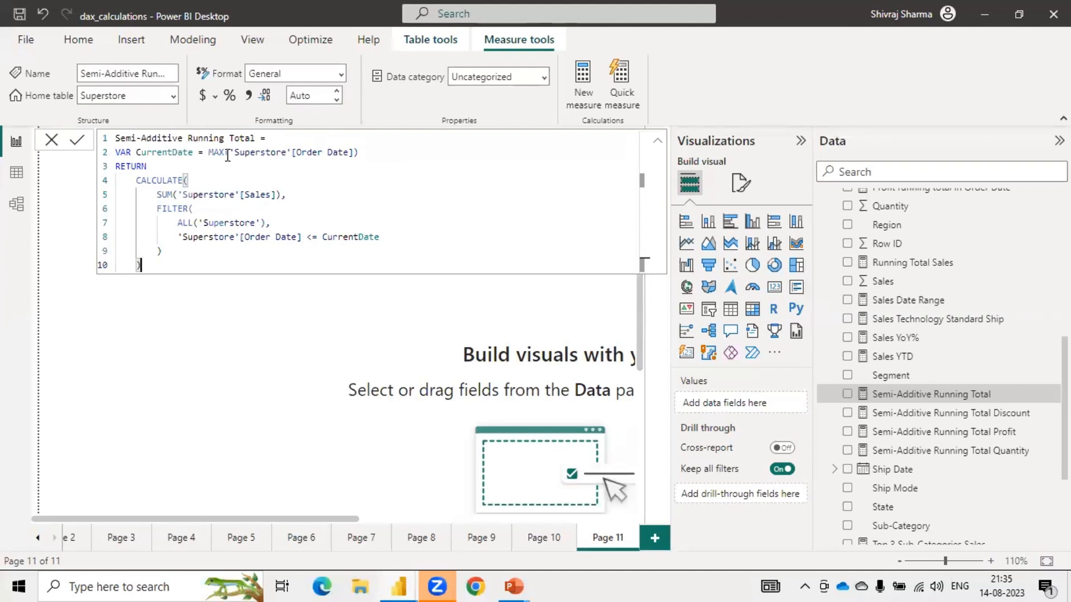
click(152, 167)
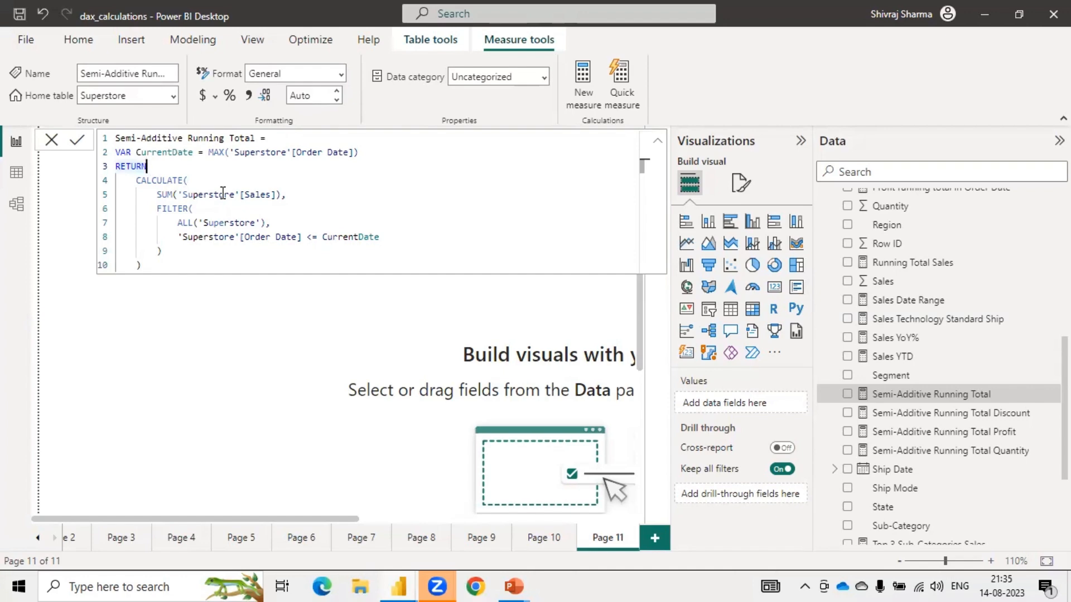
click(198, 209)
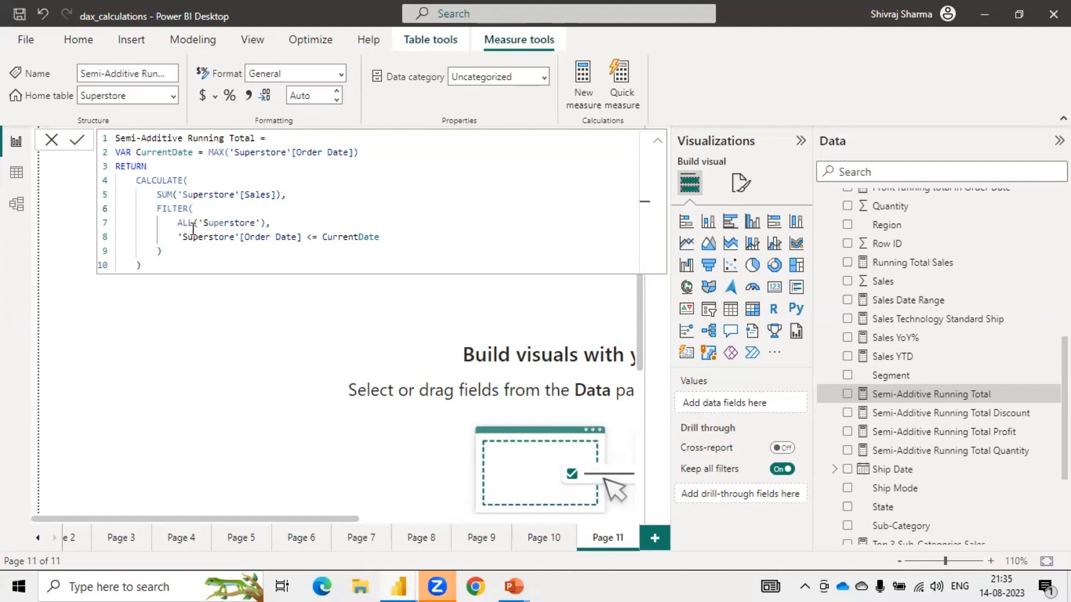
drag(174, 223, 282, 218)
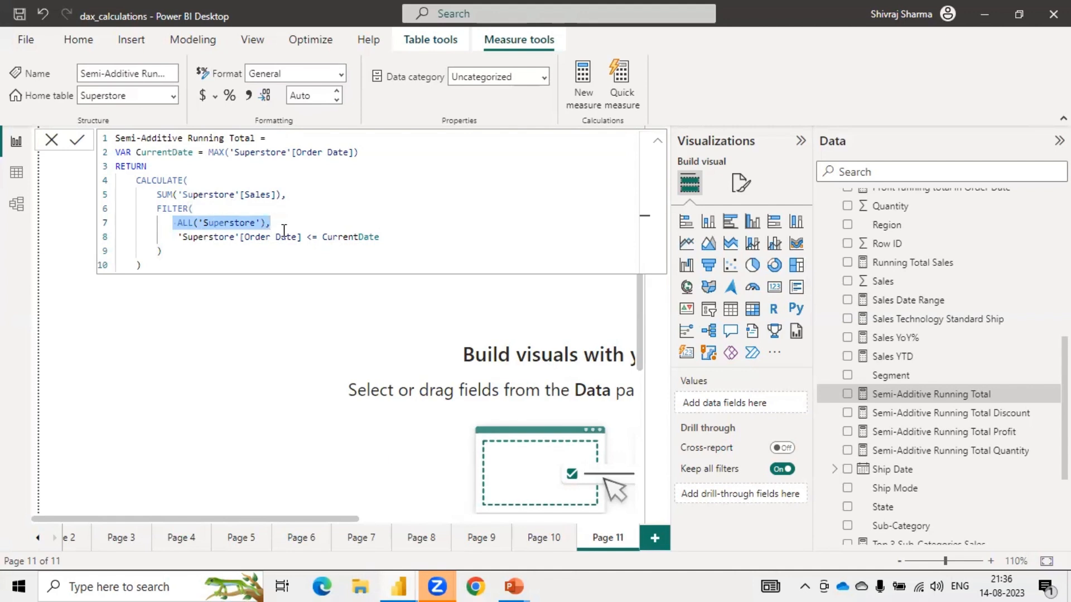
drag(286, 194, 157, 201)
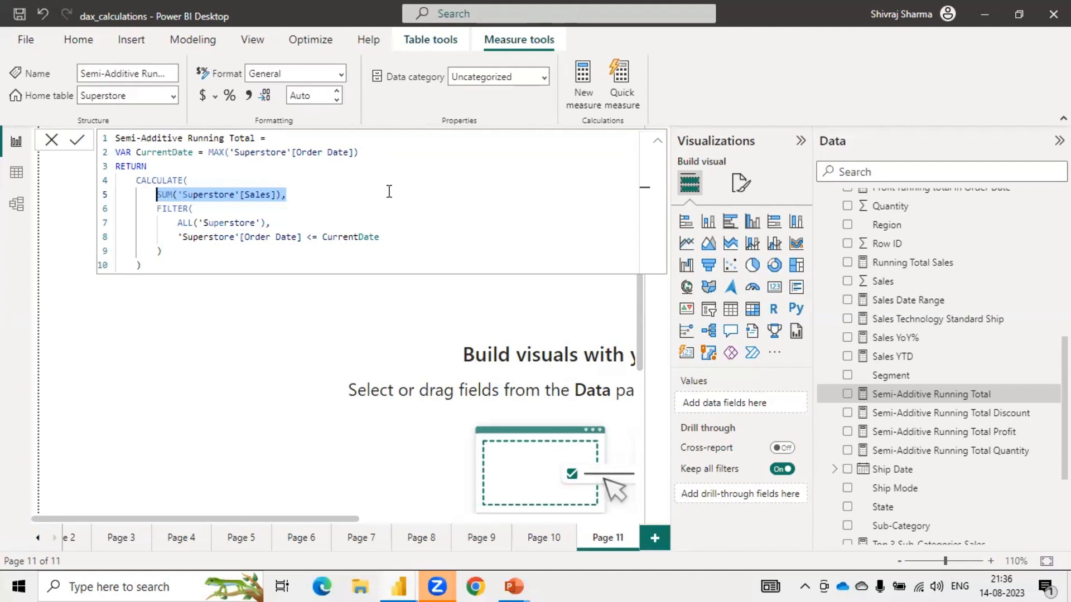
click(272, 224)
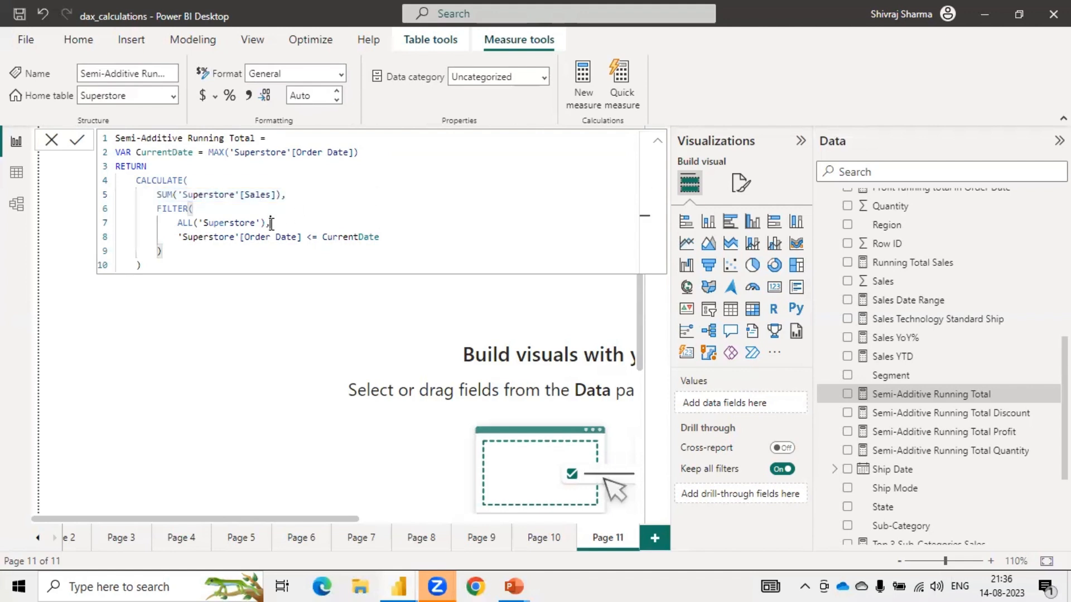
- Review the SUM of Sales, the ALL('Superstore') argument and the Order Date condition within the Semi-Additive Running Total formula
click(291, 197)
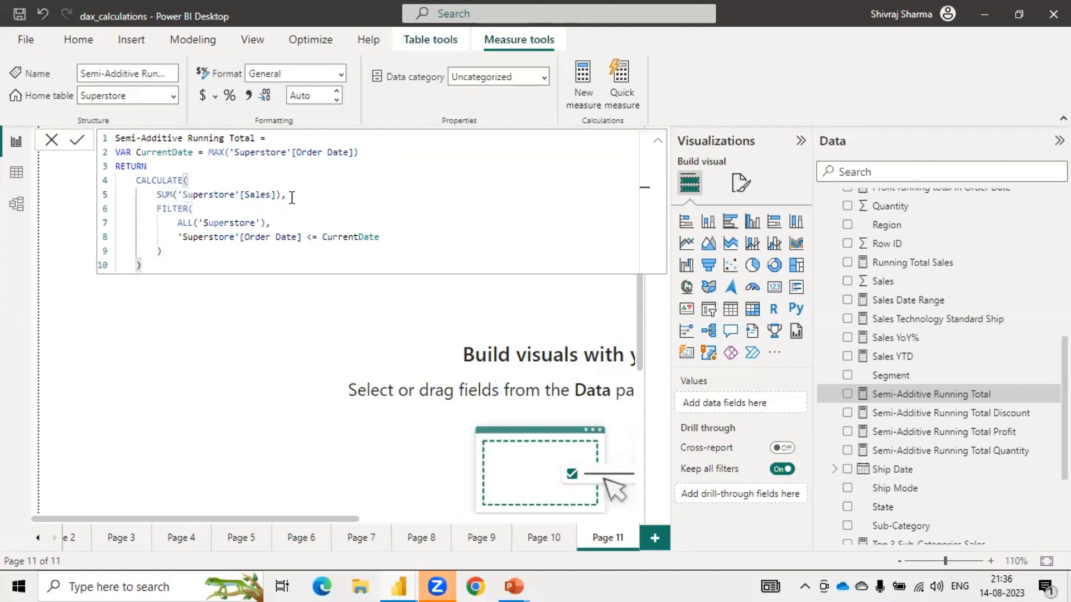
drag(325, 191, 156, 194)
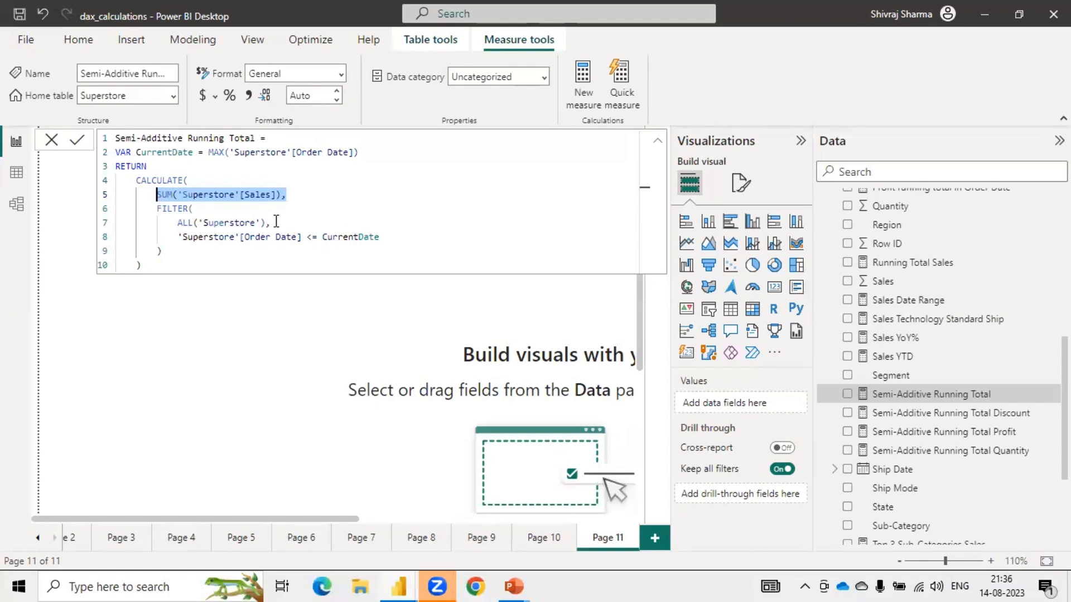
drag(276, 221, 173, 226)
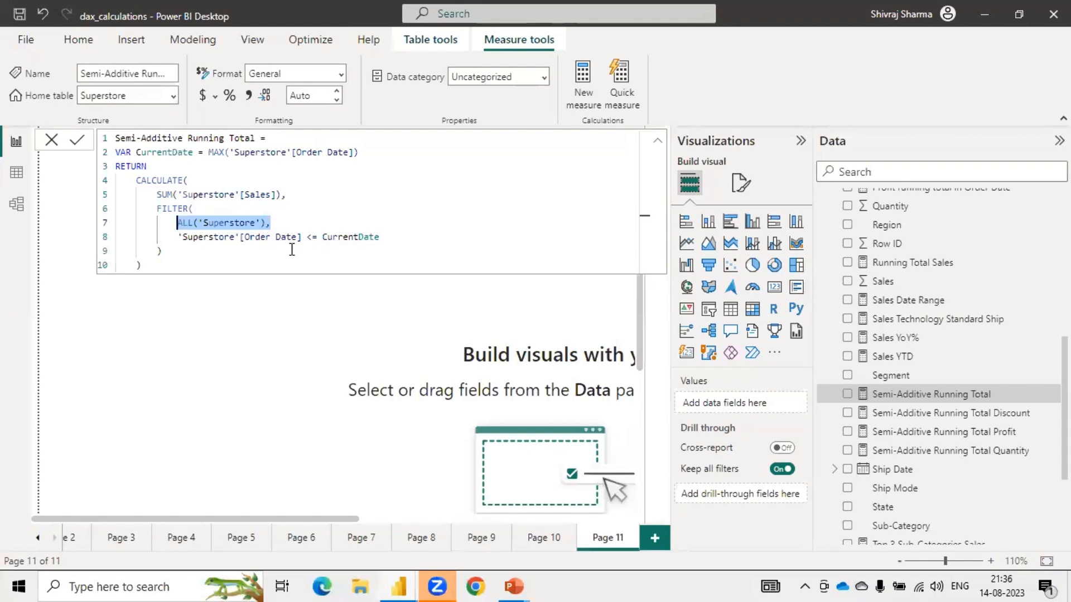
click(386, 237)
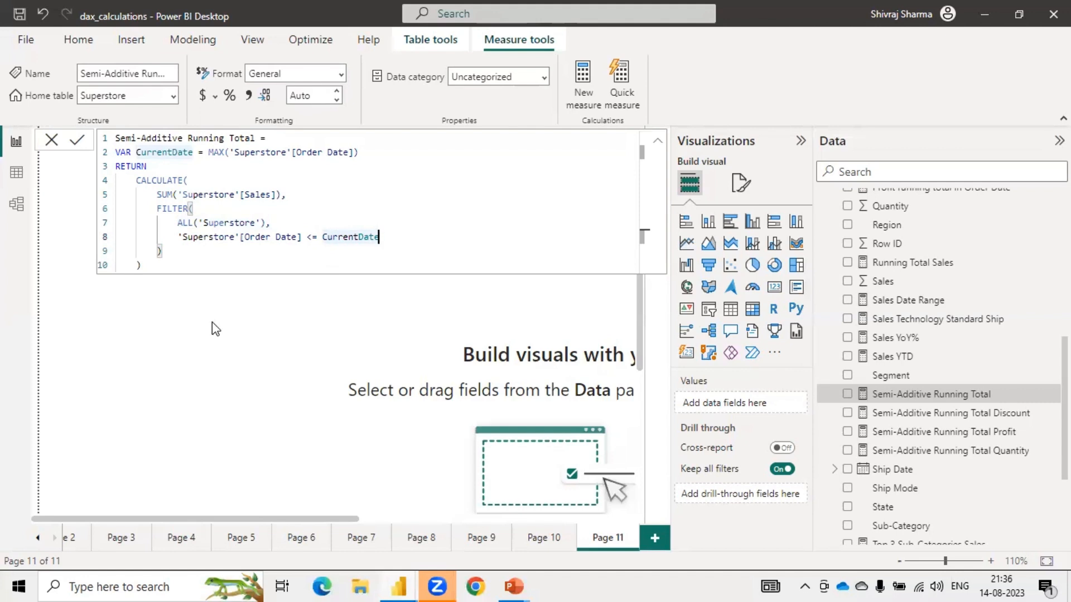
- Inspect the summed field in the Semi-Additive Running Total Discount and Semi-Additive Running Total Profit formulas, and close the formula editor
click(948, 415)
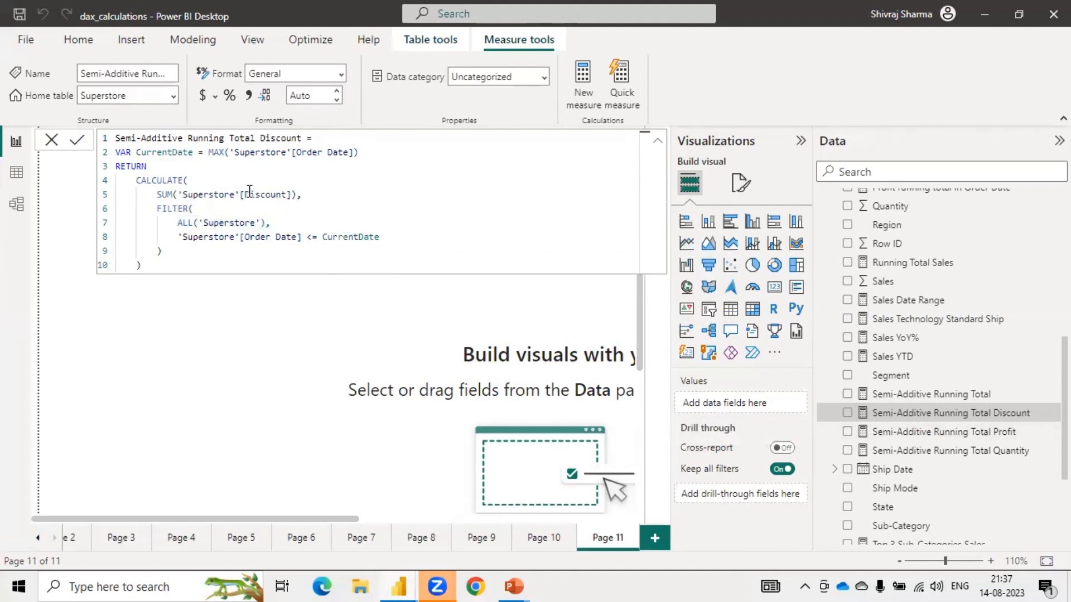
drag(244, 194, 290, 200)
click(960, 435)
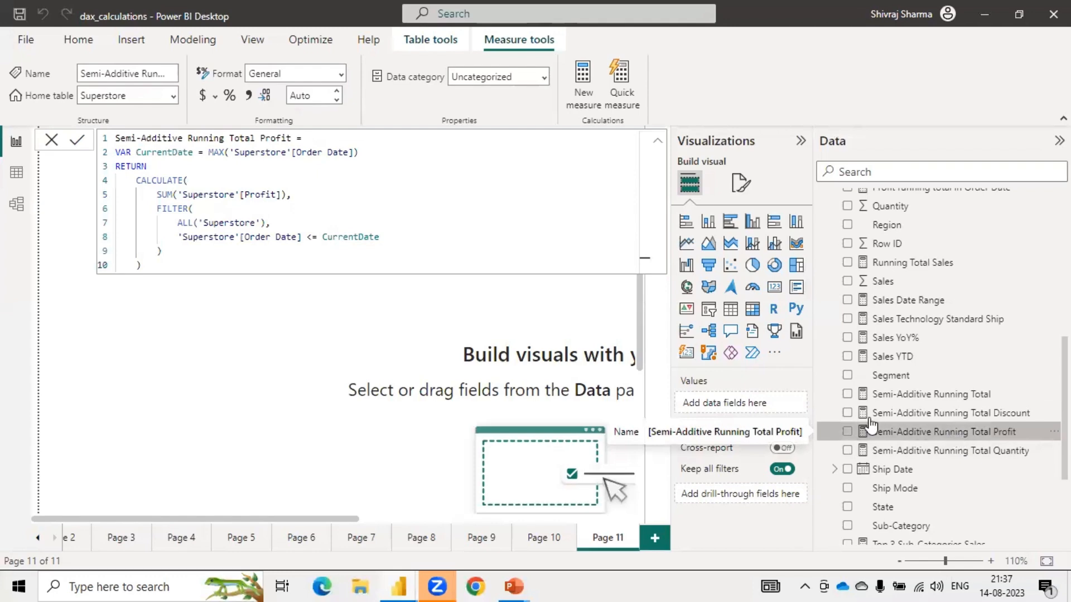
click(254, 194)
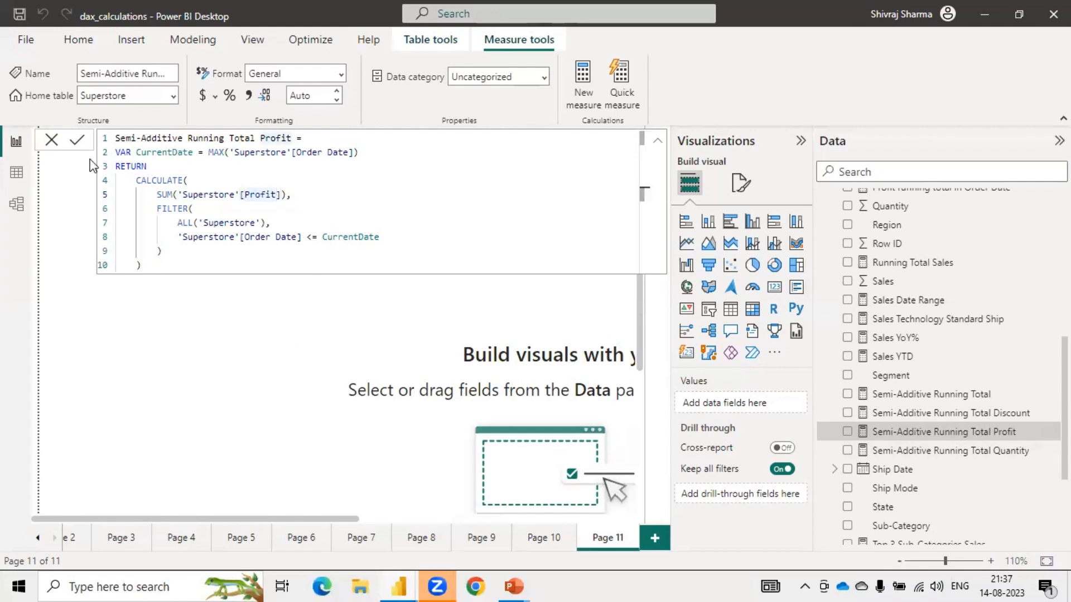
click(52, 140)
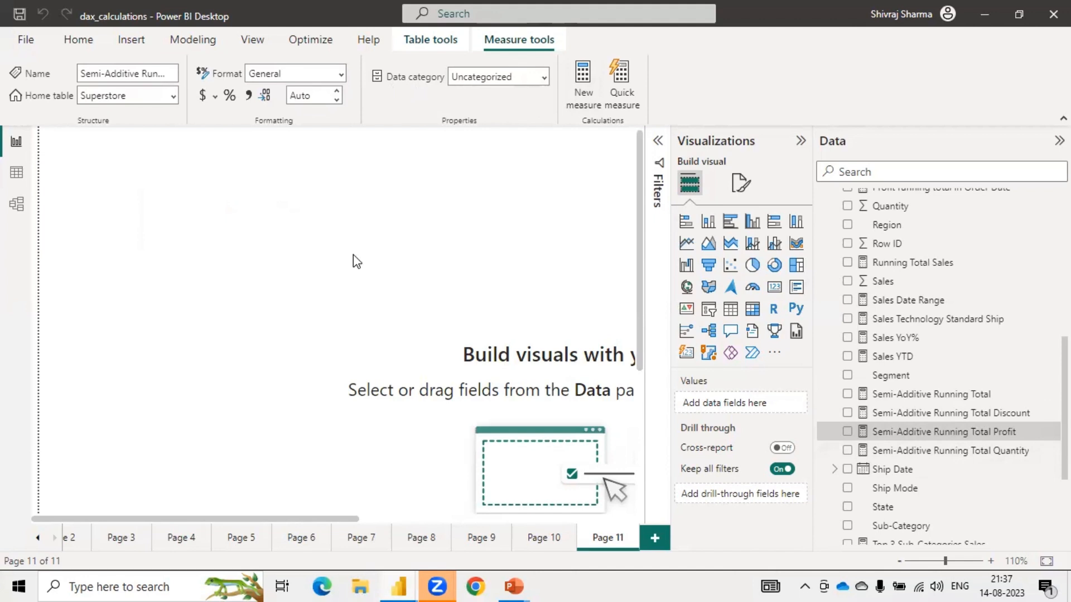
- Create a column chart of Semi-Additive Running Total by Sub-Category and enlarge it to fill the report page
scroll(356, 261, down, 6)
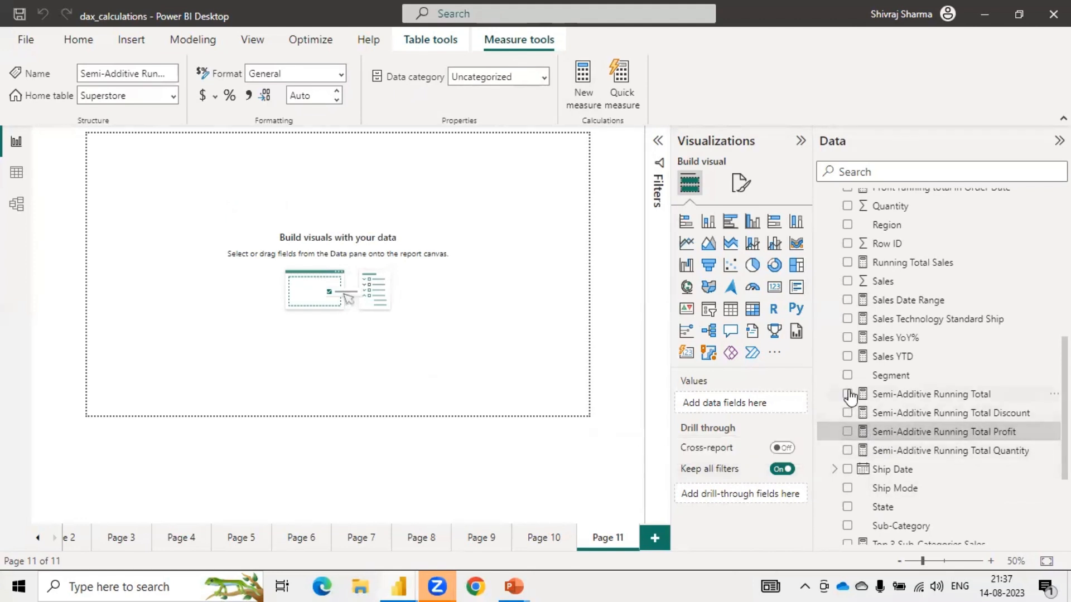
click(847, 394)
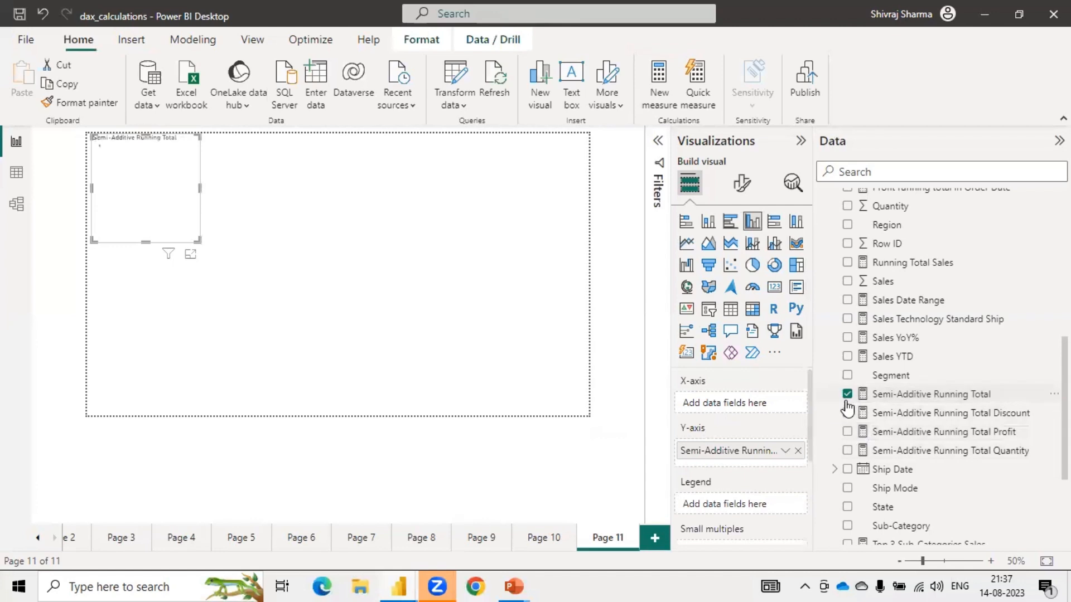
scroll(862, 344, up, 2)
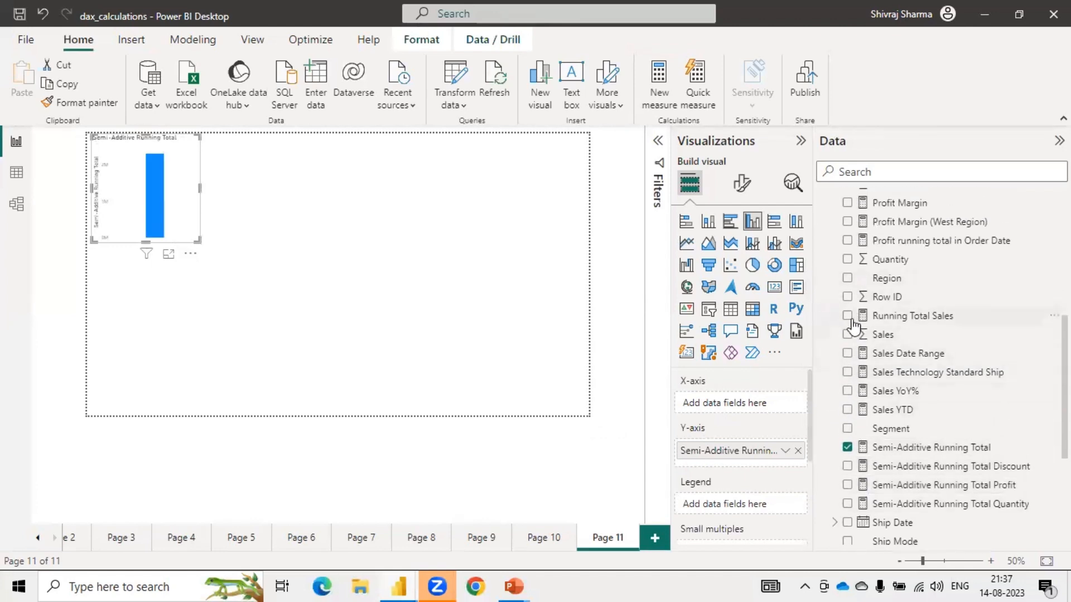
scroll(868, 354, up, 5)
scroll(867, 357, up, 6)
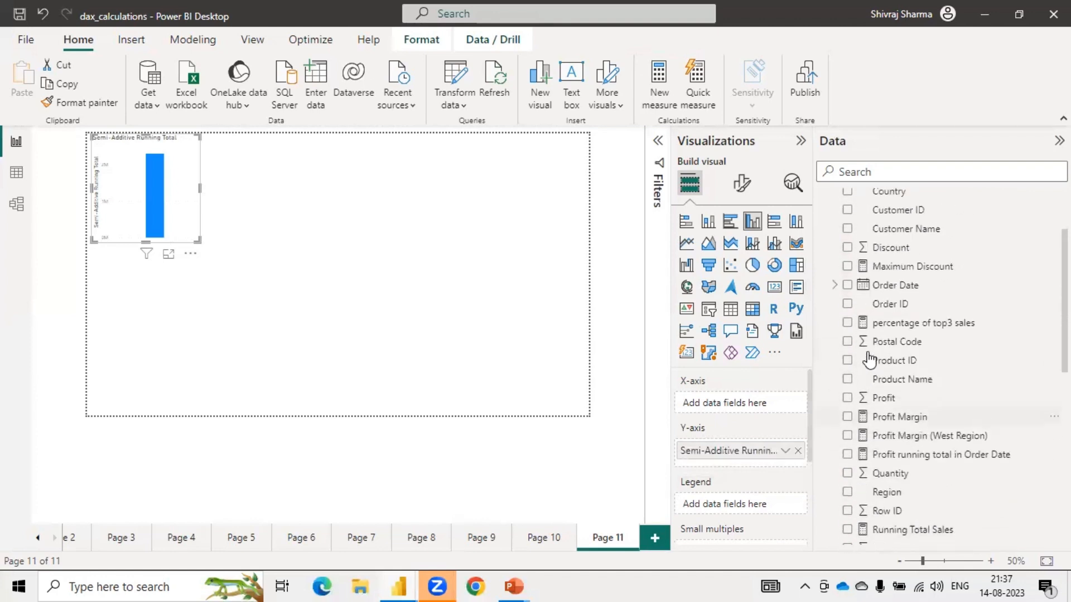
scroll(867, 358, down, 9)
scroll(868, 359, down, 2)
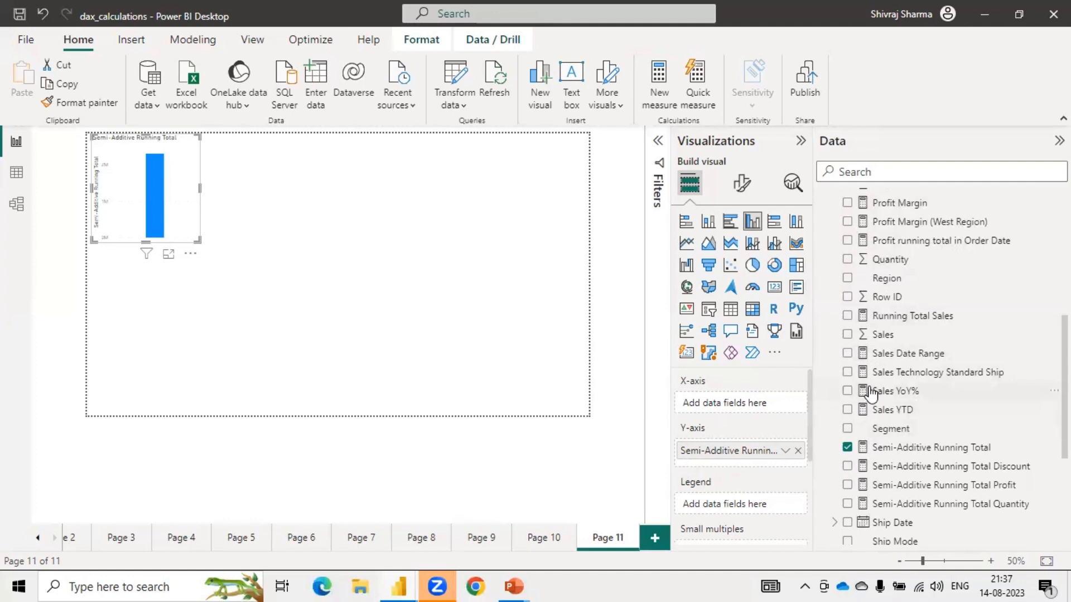
scroll(900, 399, down, 6)
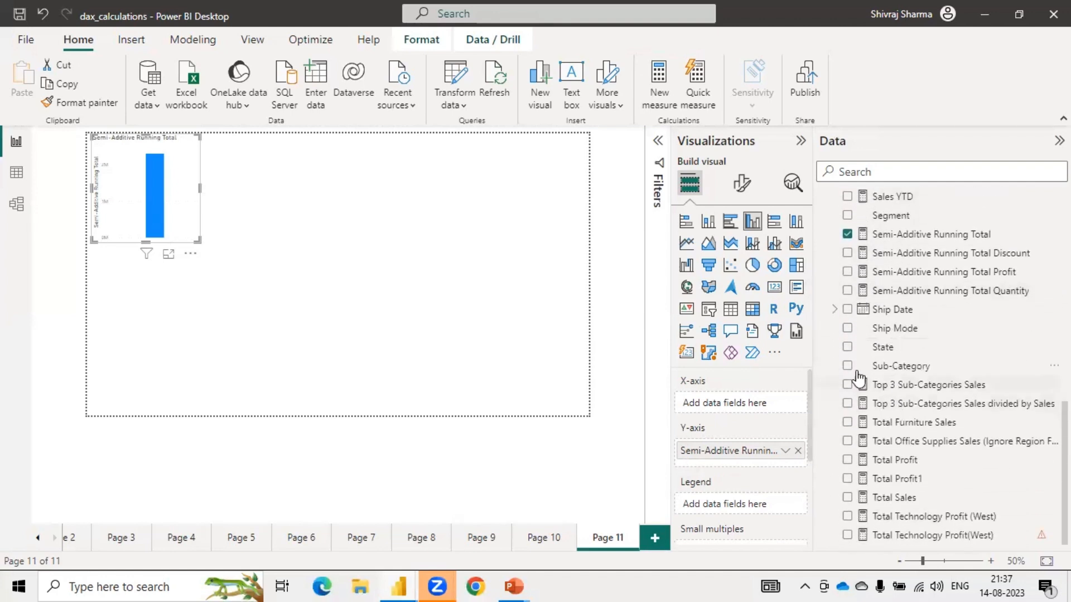
click(847, 366)
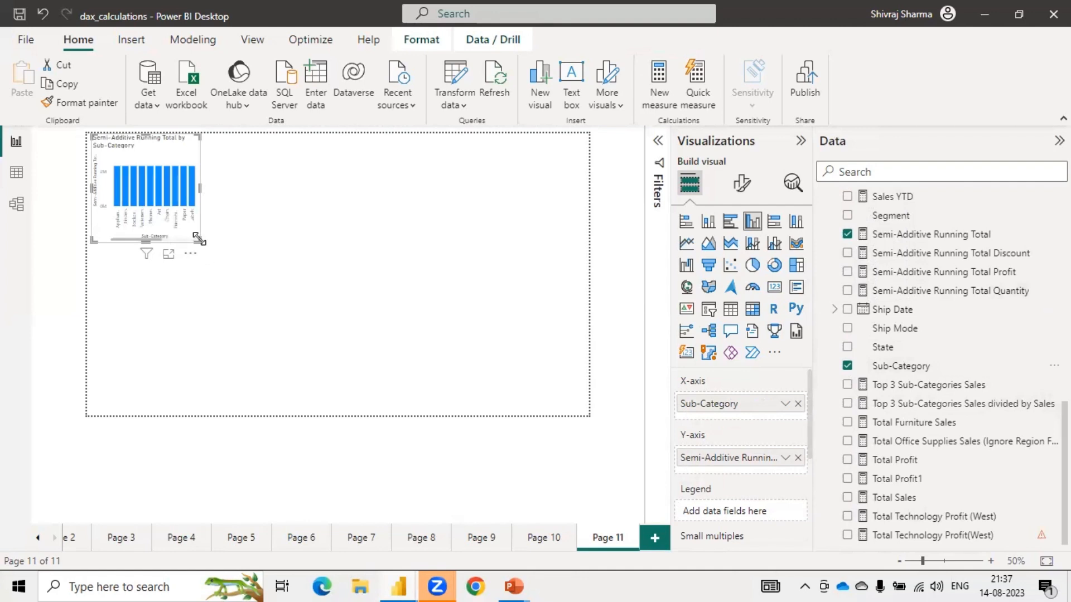
drag(197, 240, 605, 435)
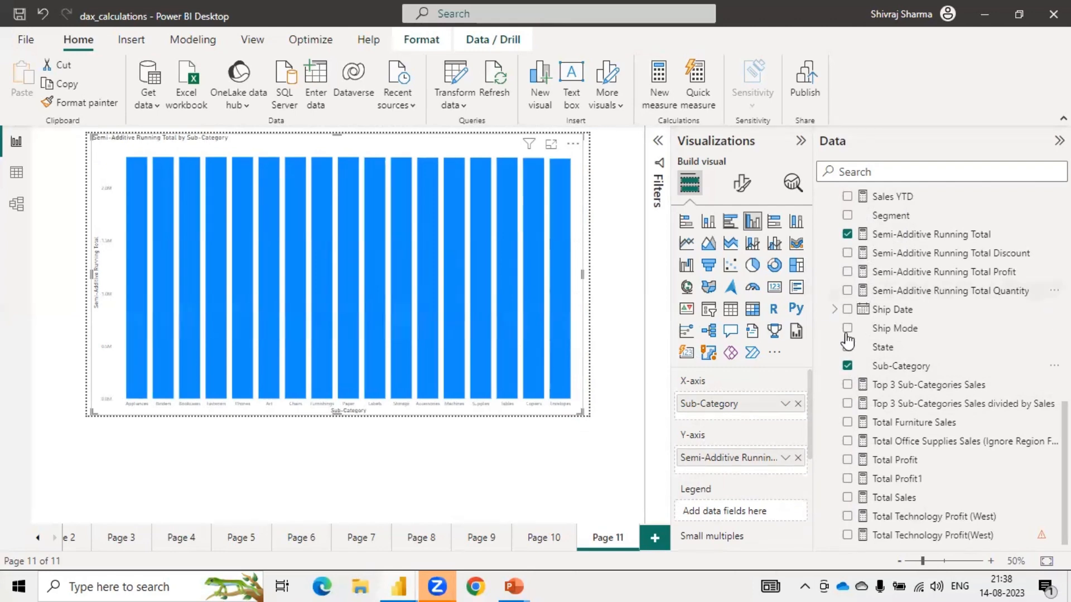
- Add Sales to the chart alongside Semi-Additive Running Total, and remove Sub-Category from its axis
scroll(847, 341, up, 2)
scroll(847, 341, up, 1)
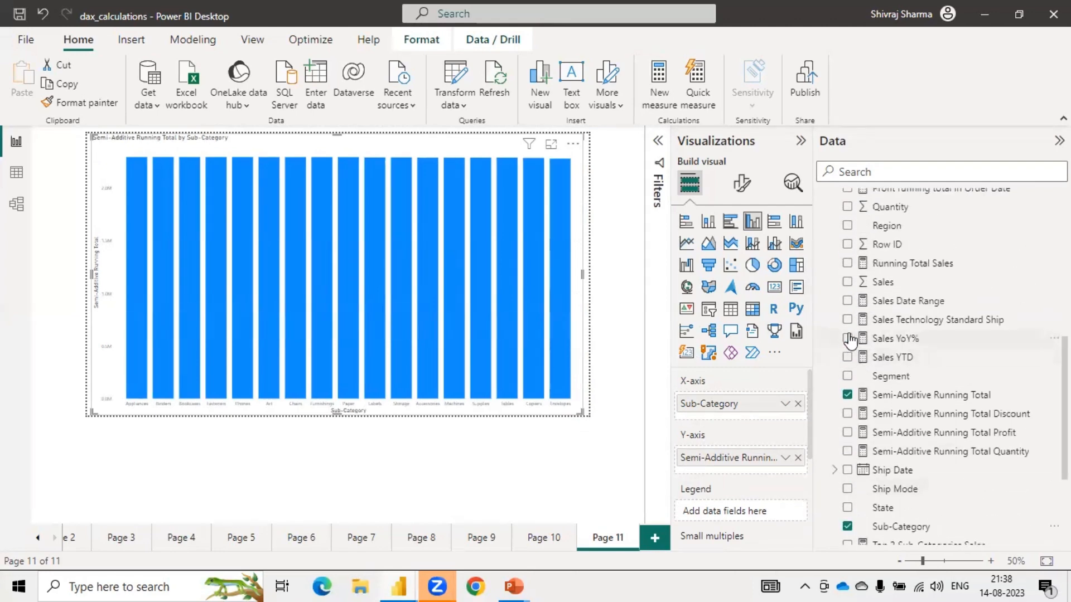
click(847, 281)
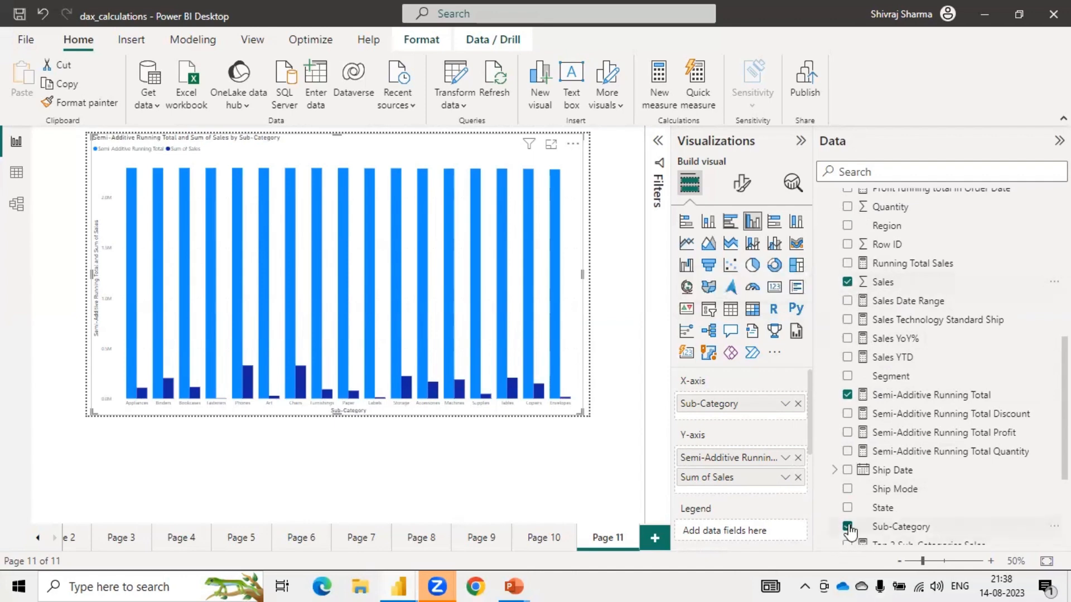
click(848, 527)
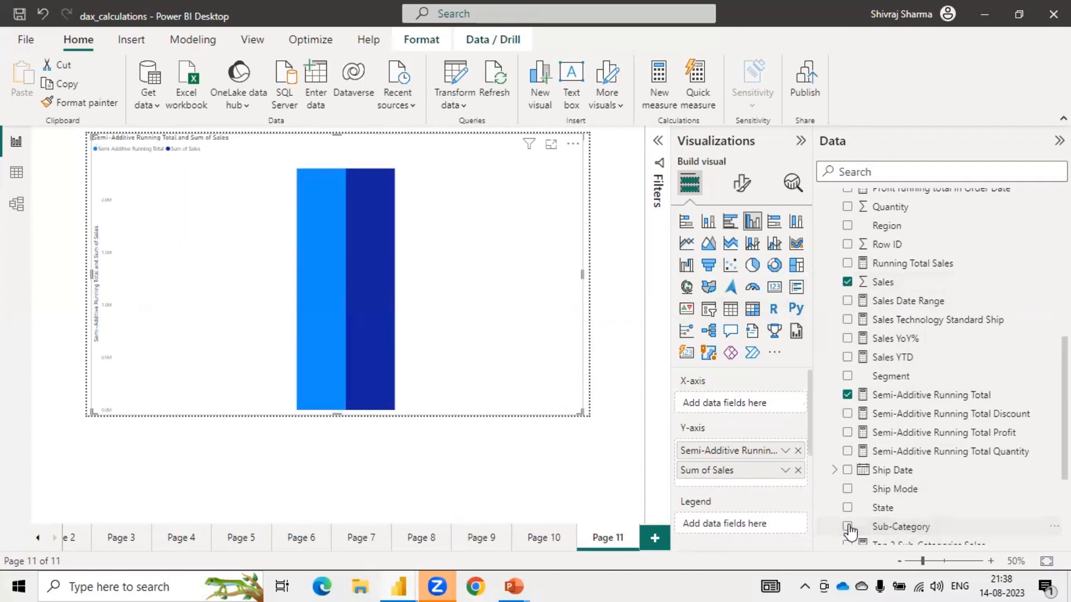
mouse_move(322, 225)
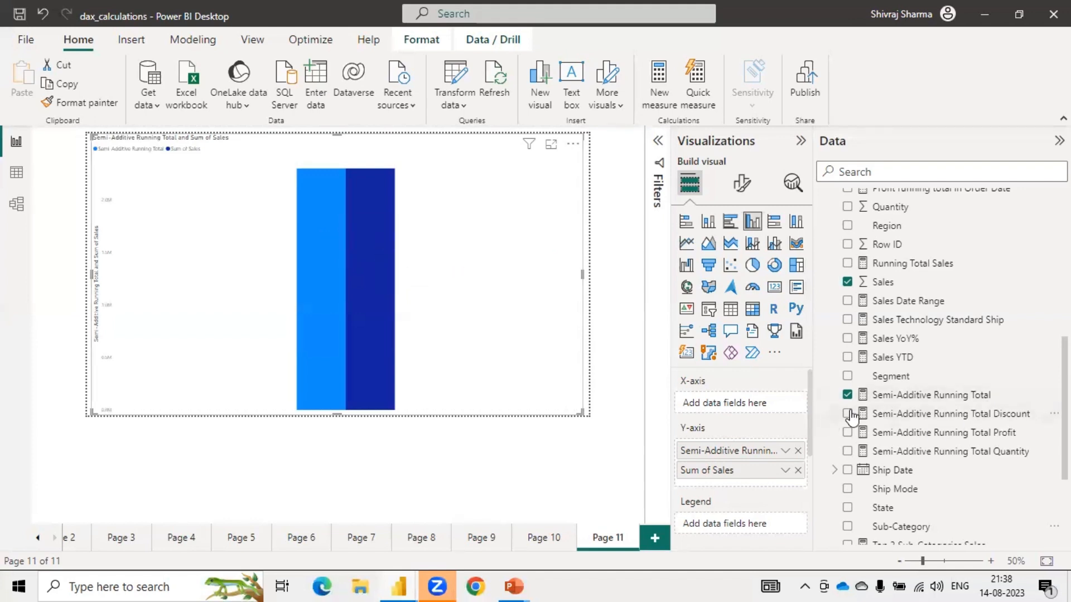
- Try Semi-Additive Running Total Discount in the chart, take it out again, and group the columns by Region
click(848, 415)
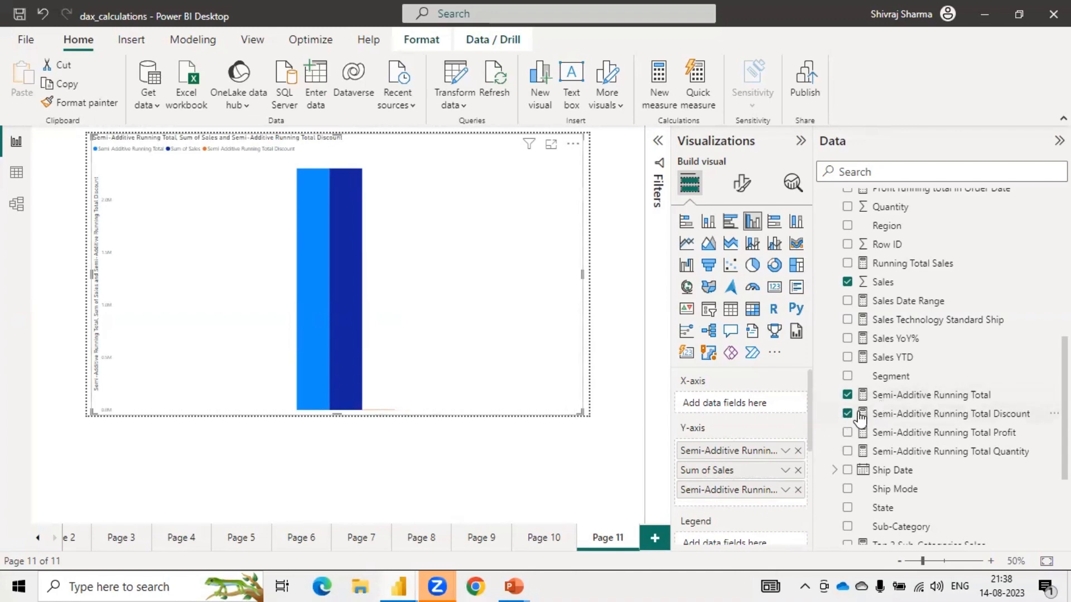
click(847, 414)
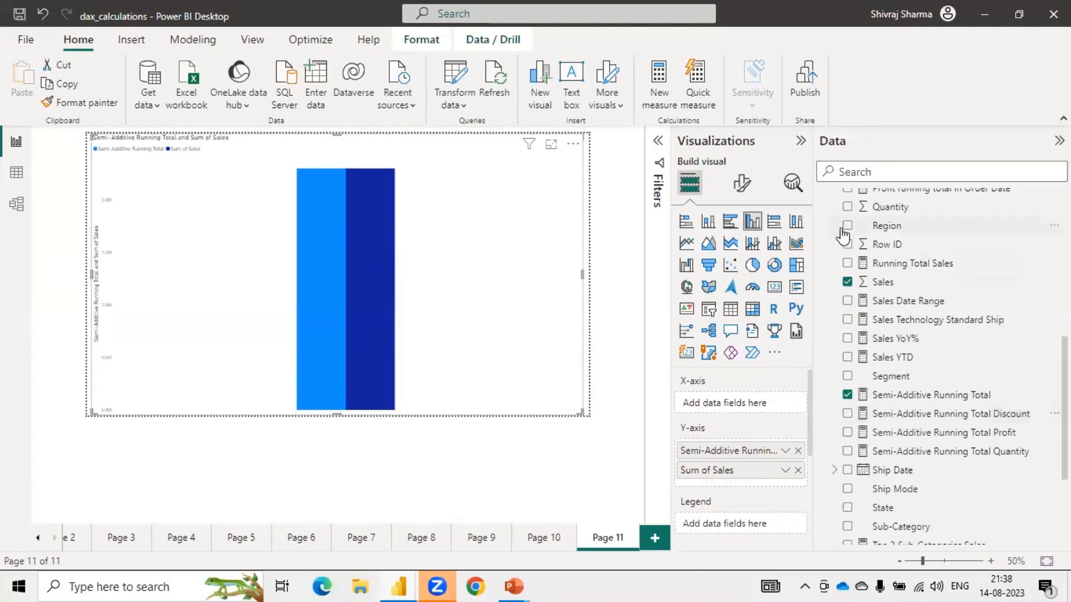
click(850, 229)
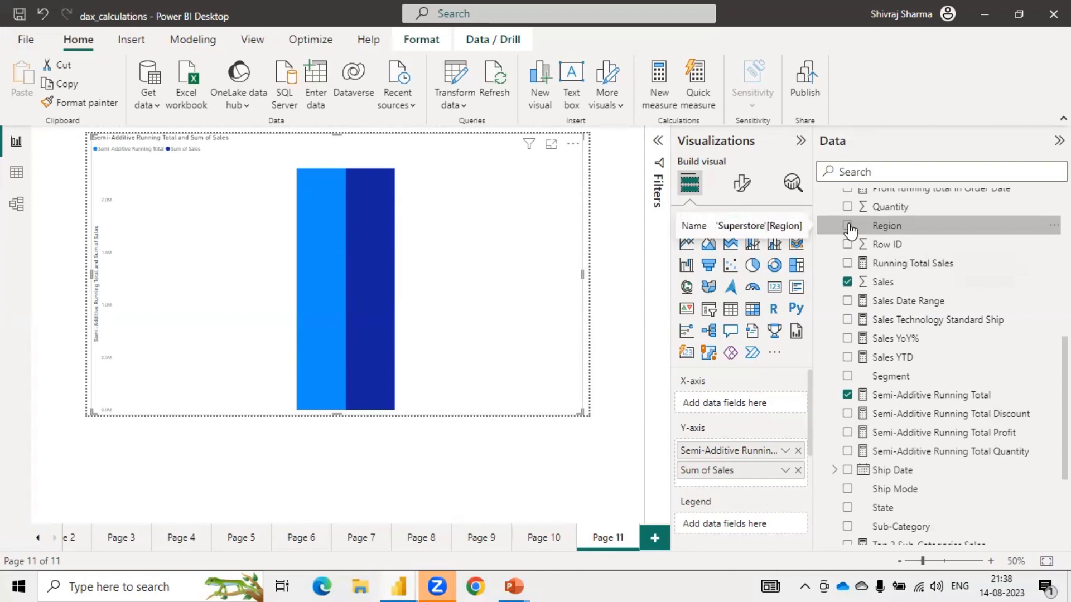
click(848, 227)
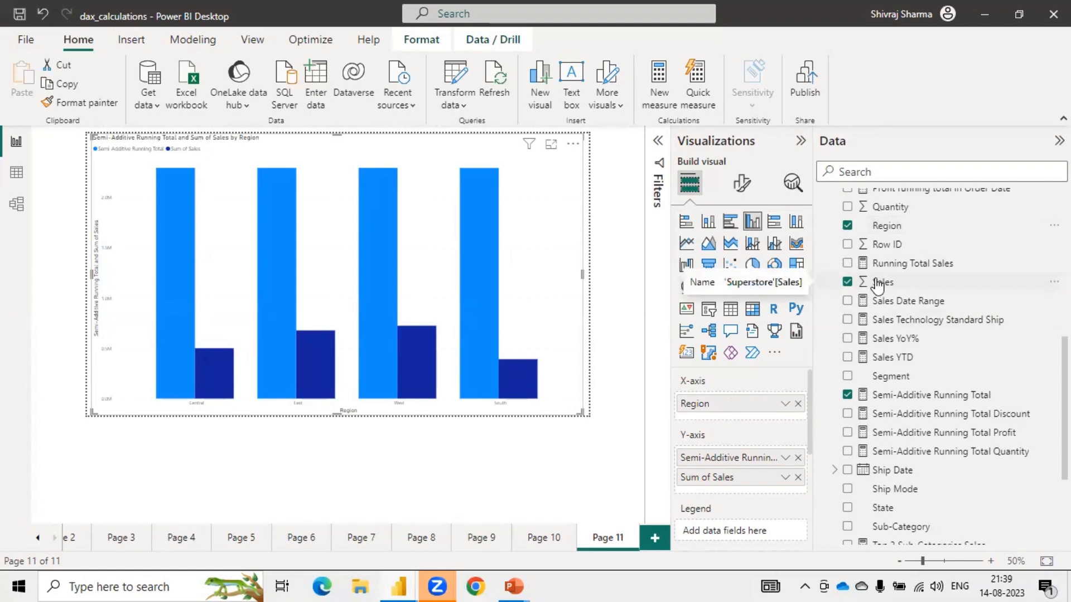
- Read the Sum of Sales and Semi-Additive Running Total values of the regional columns in the chart
mouse_move(524, 380)
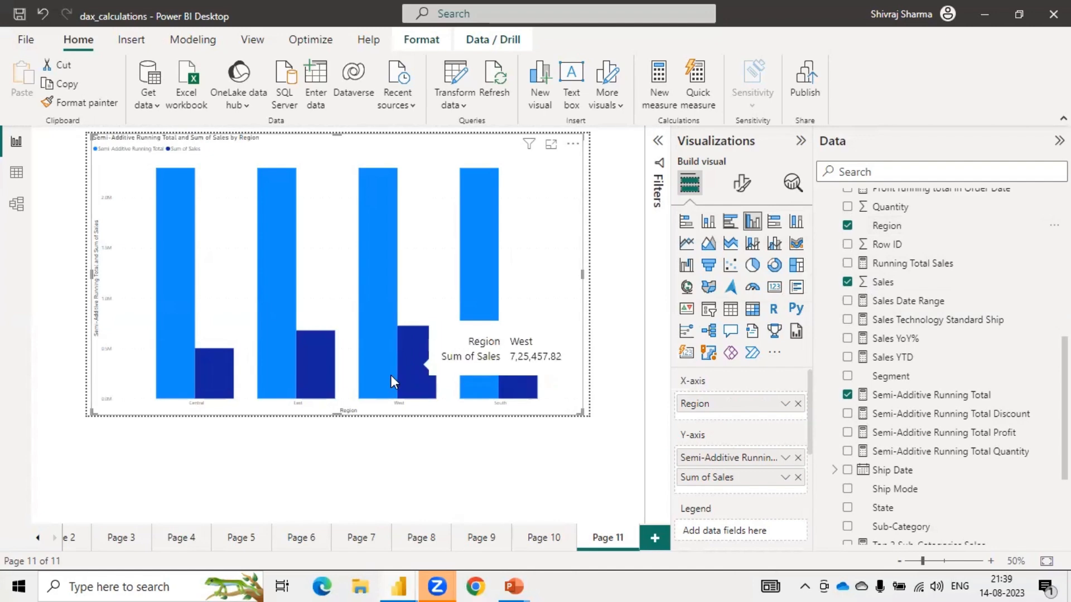
mouse_move(321, 364)
mouse_move(173, 222)
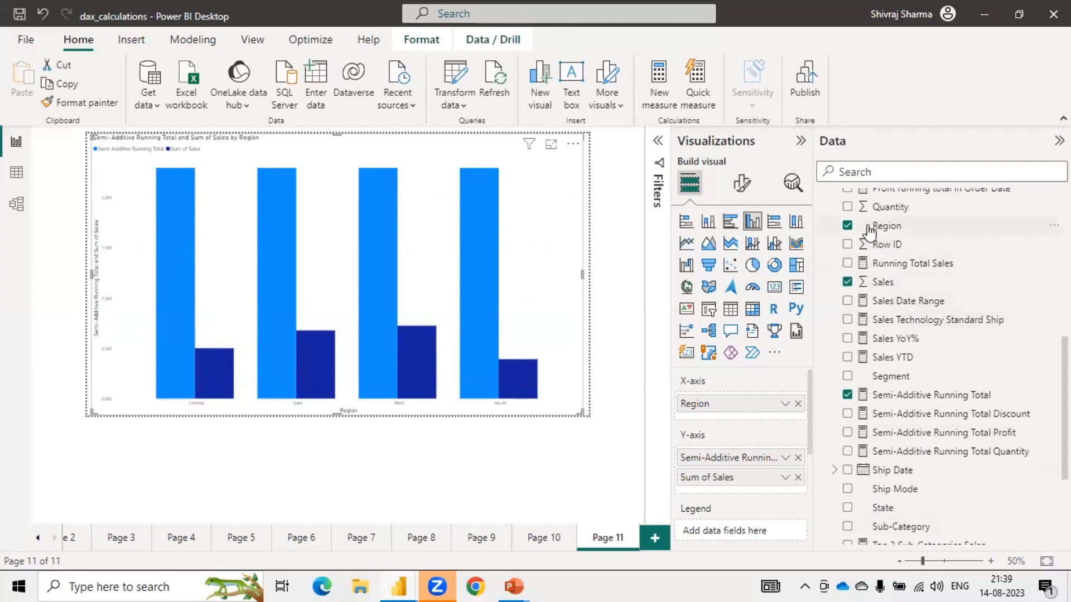
- Open the Semi-Additive Running Total Discount formula, examine its ALL('Superstore') argument, and return to the report page
scroll(911, 379, up, 10)
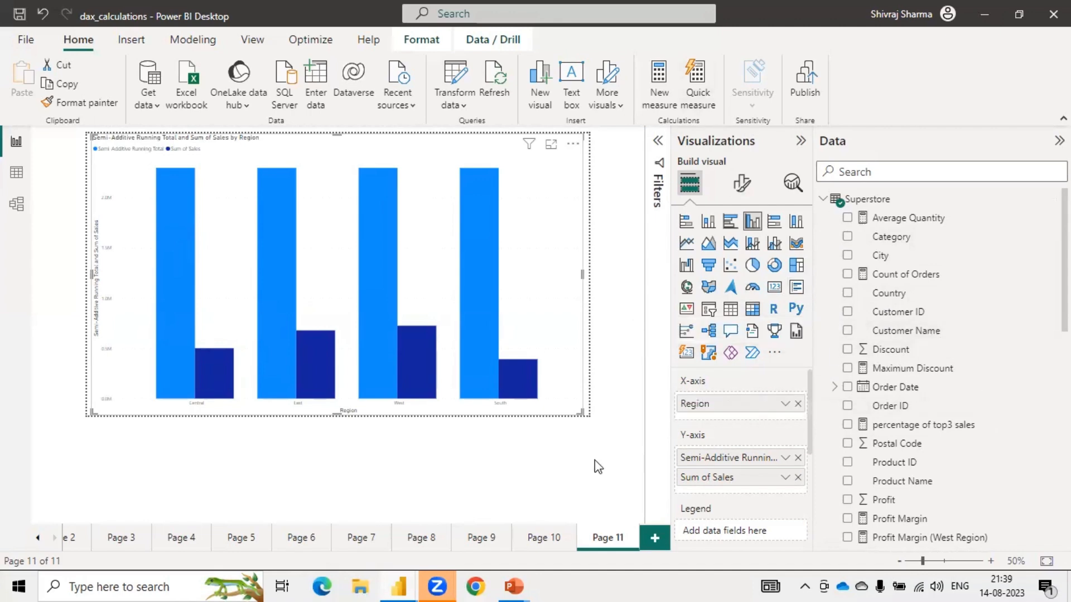
scroll(944, 360, down, 10)
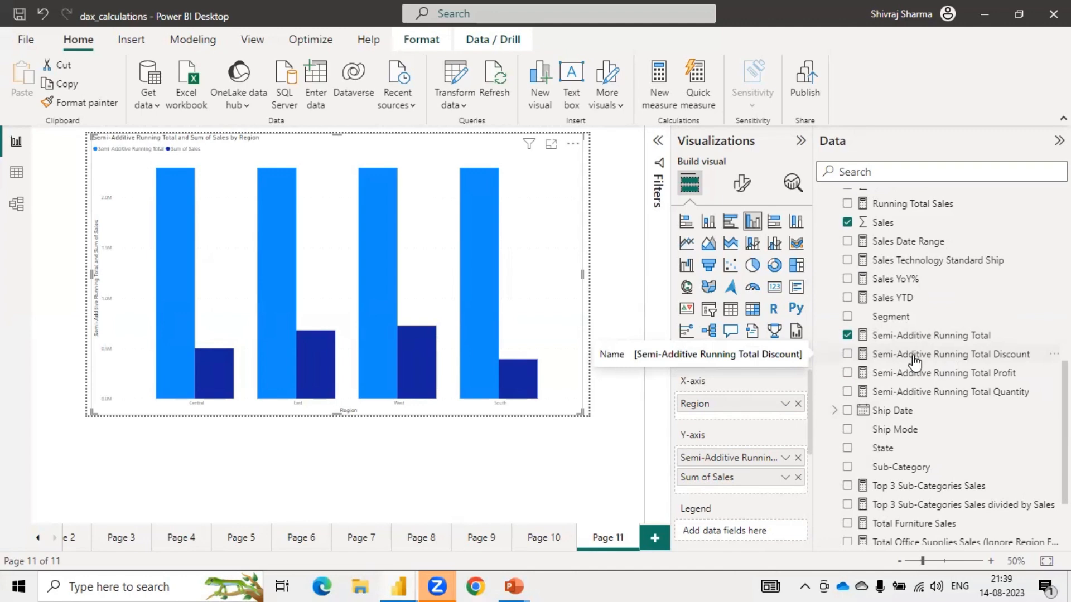
click(914, 362)
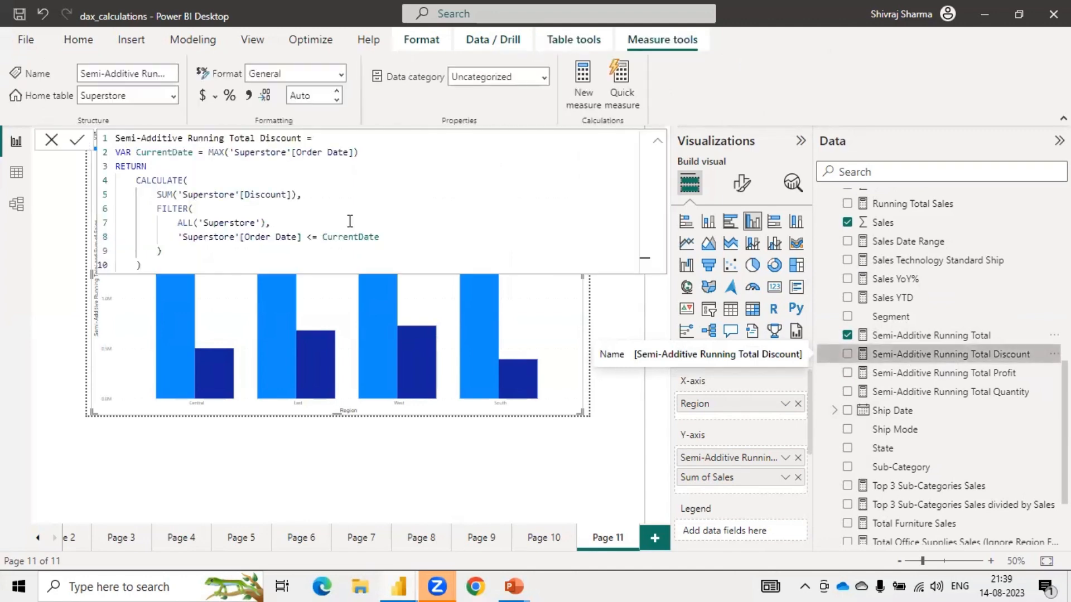
drag(179, 222, 271, 223)
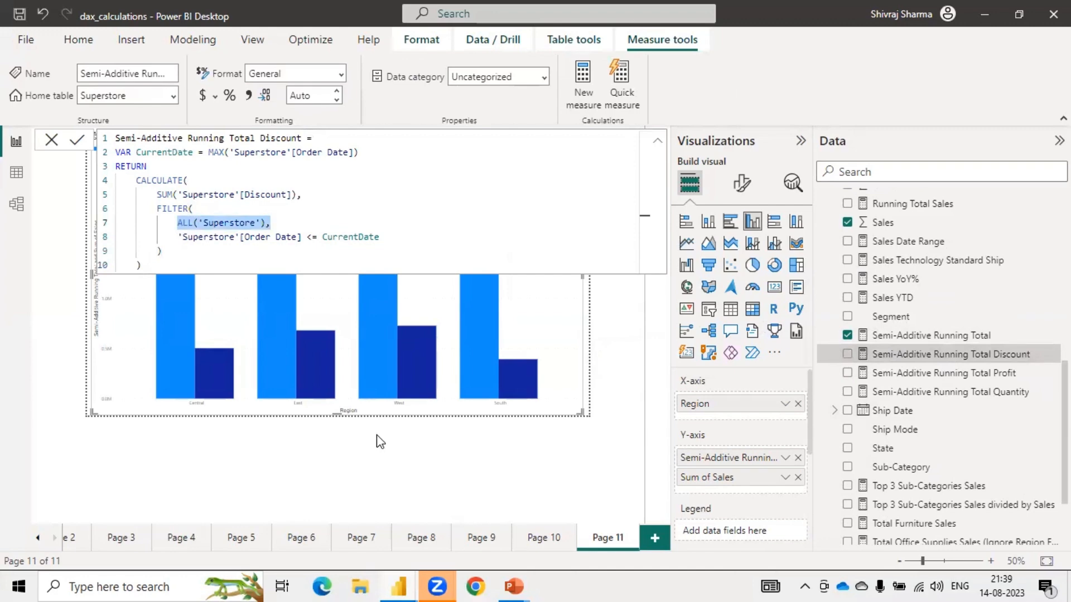
click(407, 447)
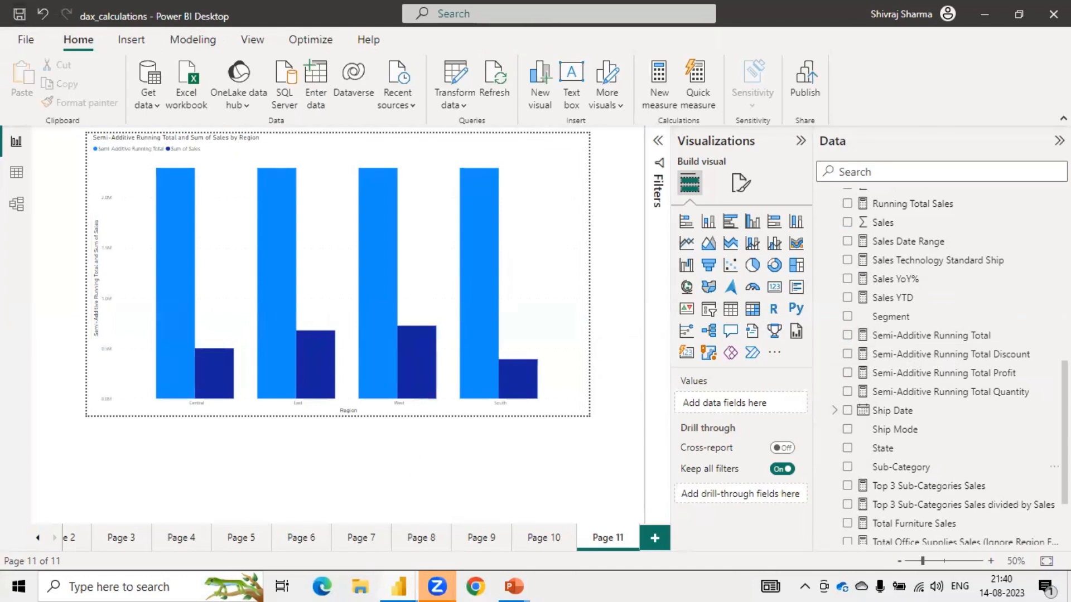
scroll(965, 385, down, 3)
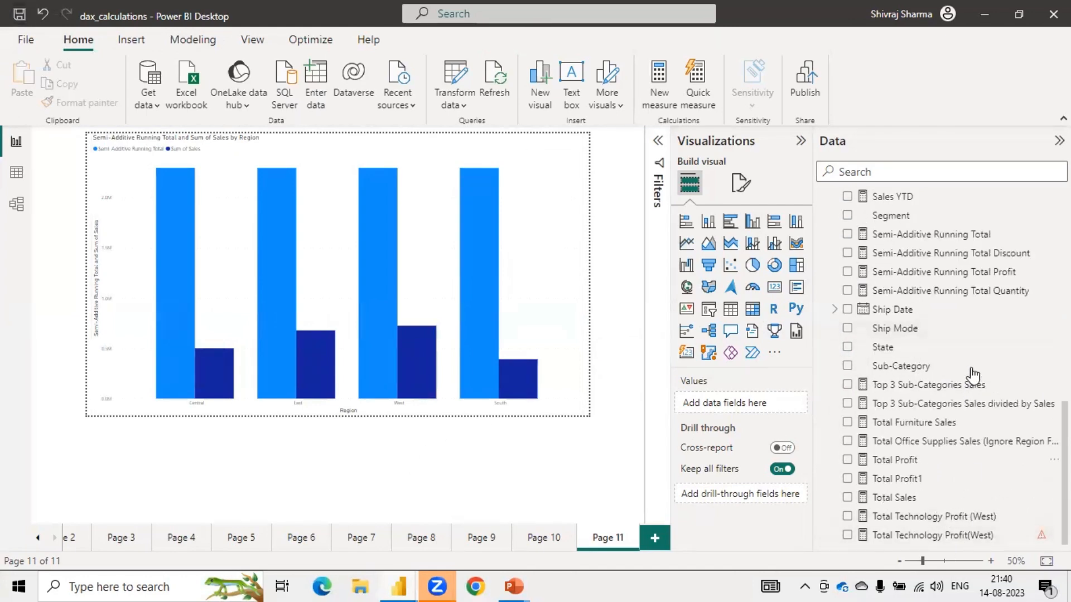
scroll(975, 368, up, 6)
scroll(976, 364, up, 9)
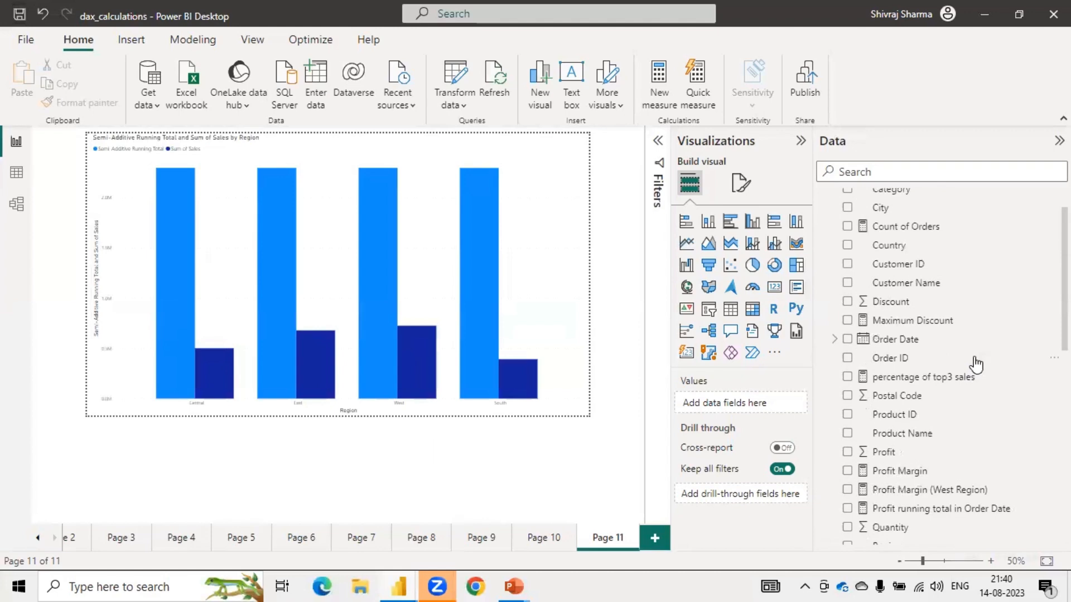
scroll(977, 364, down, 13)
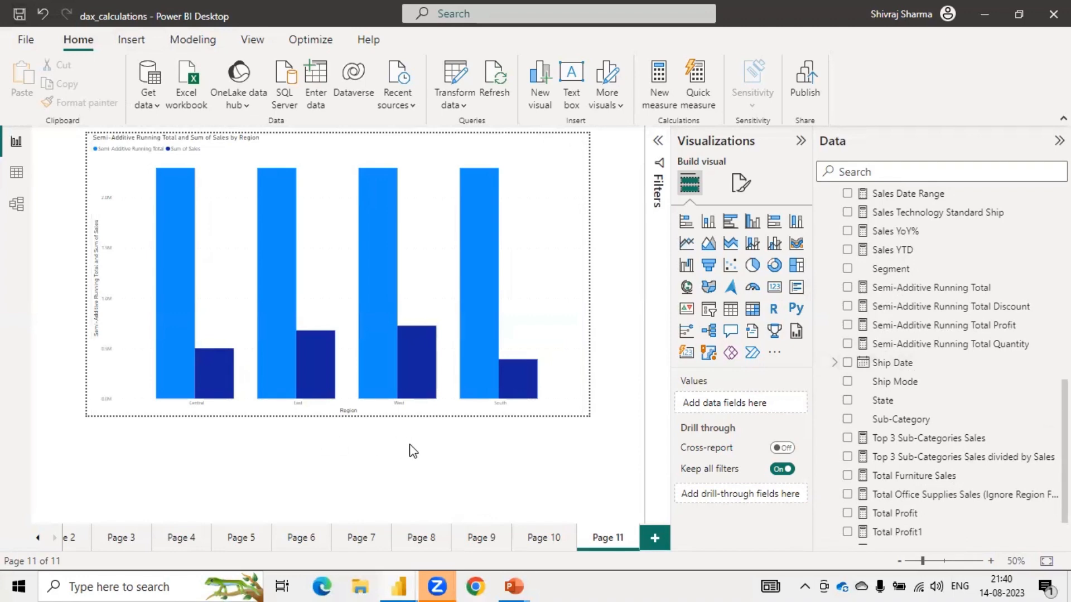
- Switch to the PowerPoint slide show, draw a check mark beside the Semi-Additive Running Total heading, and return to Power BI Desktop
mouse_move(505, 584)
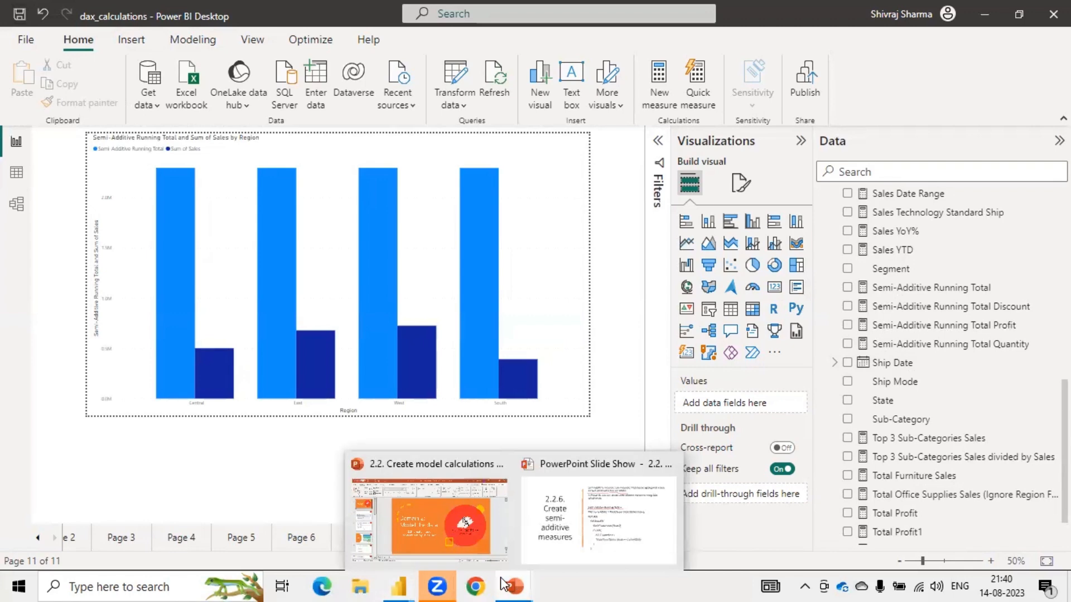
click(639, 545)
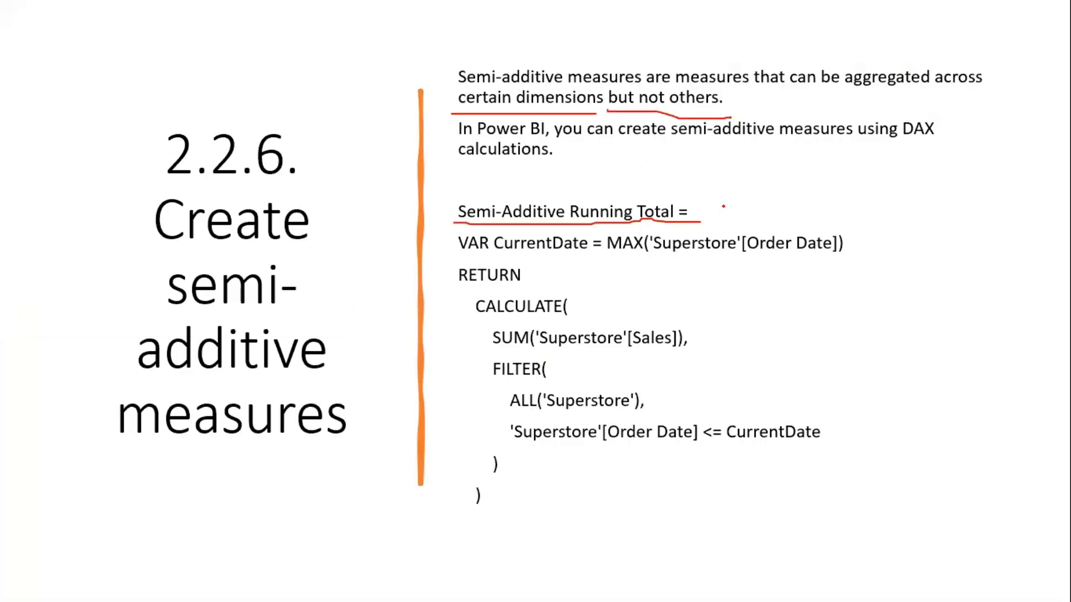
drag(697, 204, 853, 132)
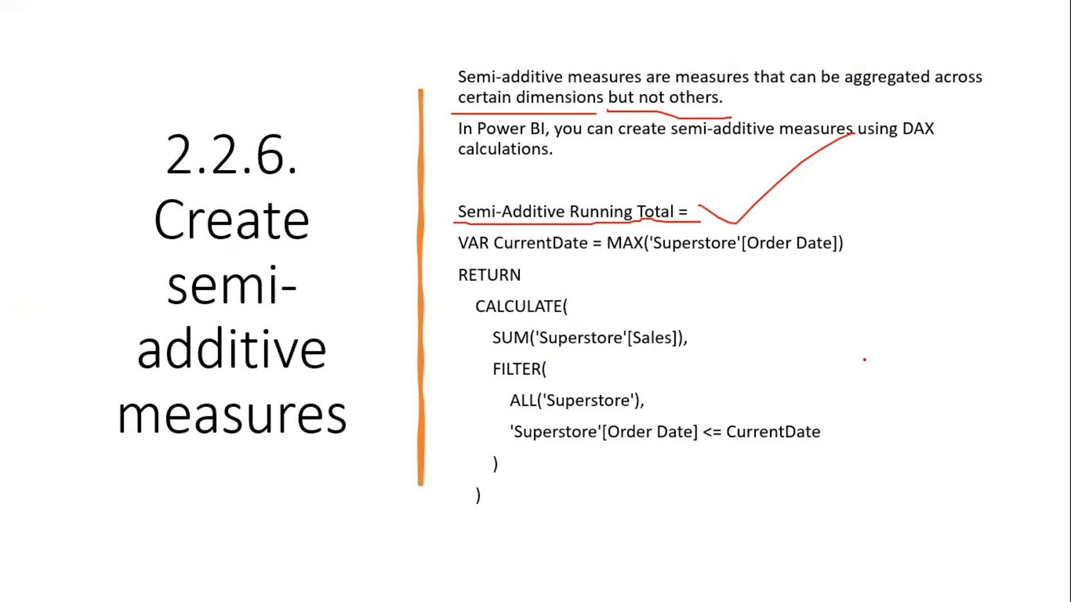
key(alt+Tab)
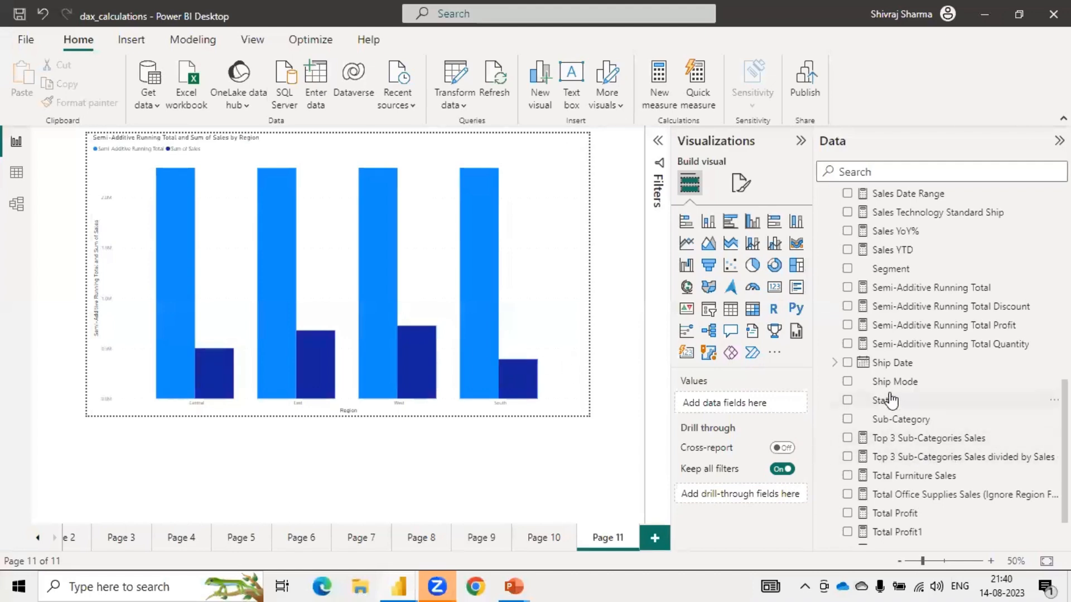
- Remove Region and Sum of Sales from the column chart and put Order Date on its X-axis
click(569, 226)
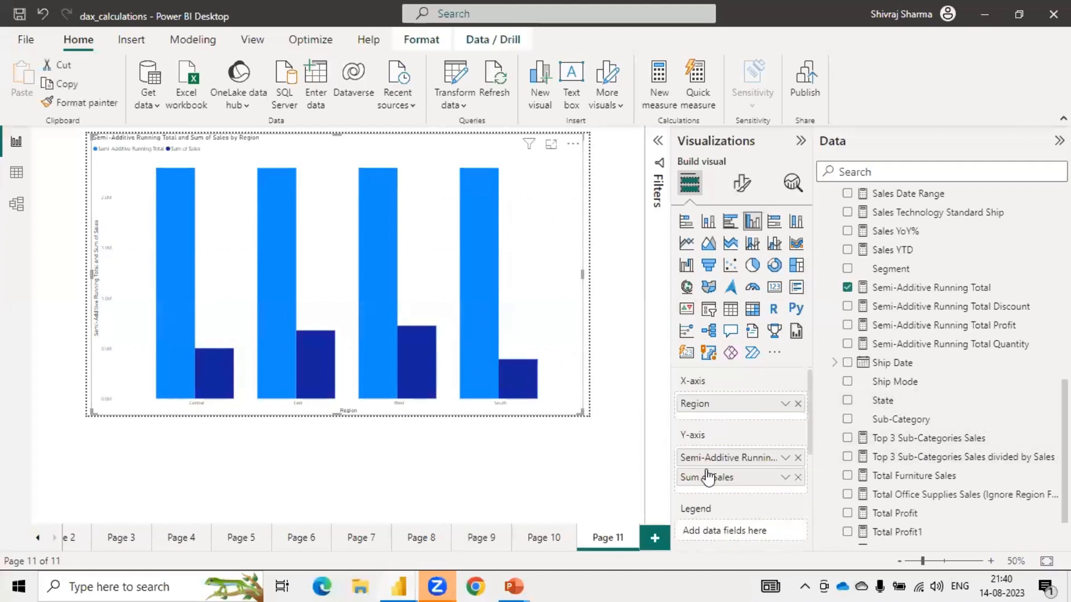
click(797, 404)
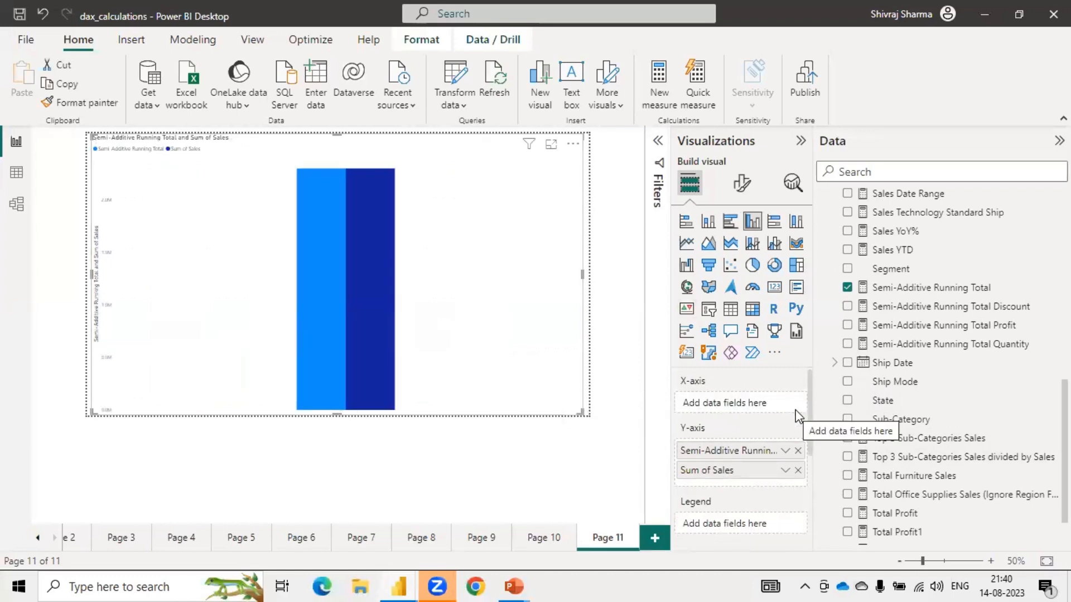
click(798, 471)
scroll(864, 322, up, 10)
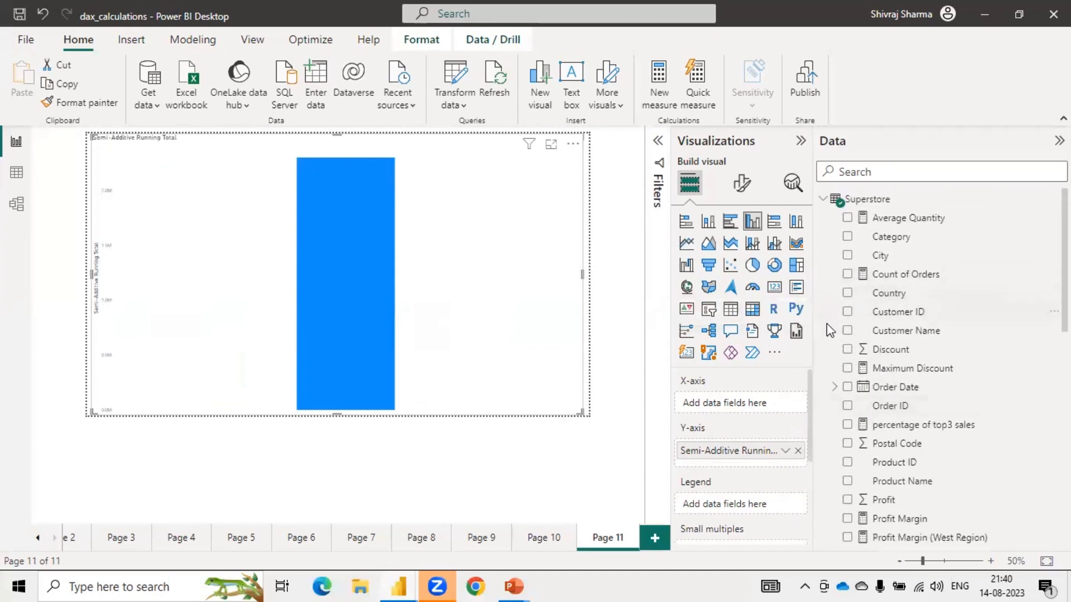
click(849, 389)
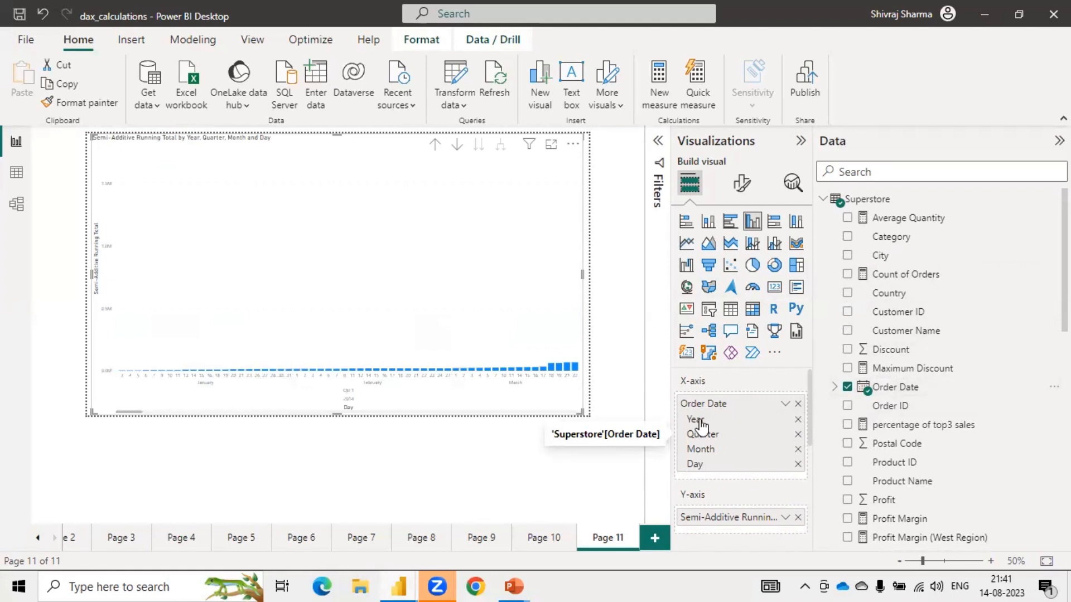
- Turn on drill-down mode for the chart and drill its Order Date axis up from Day to Year level
click(456, 146)
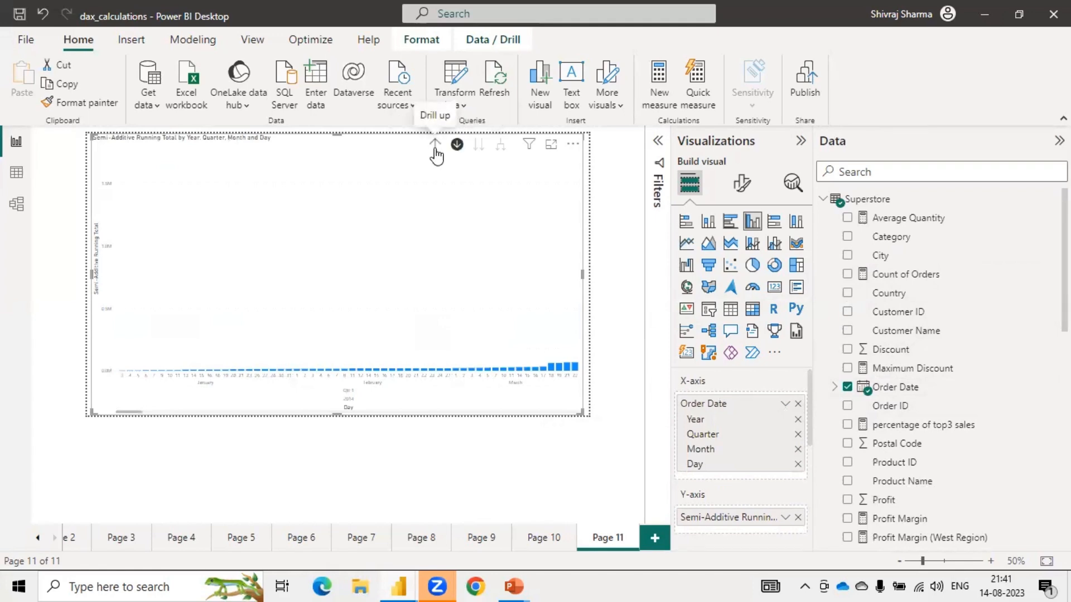
click(434, 146)
click(434, 147)
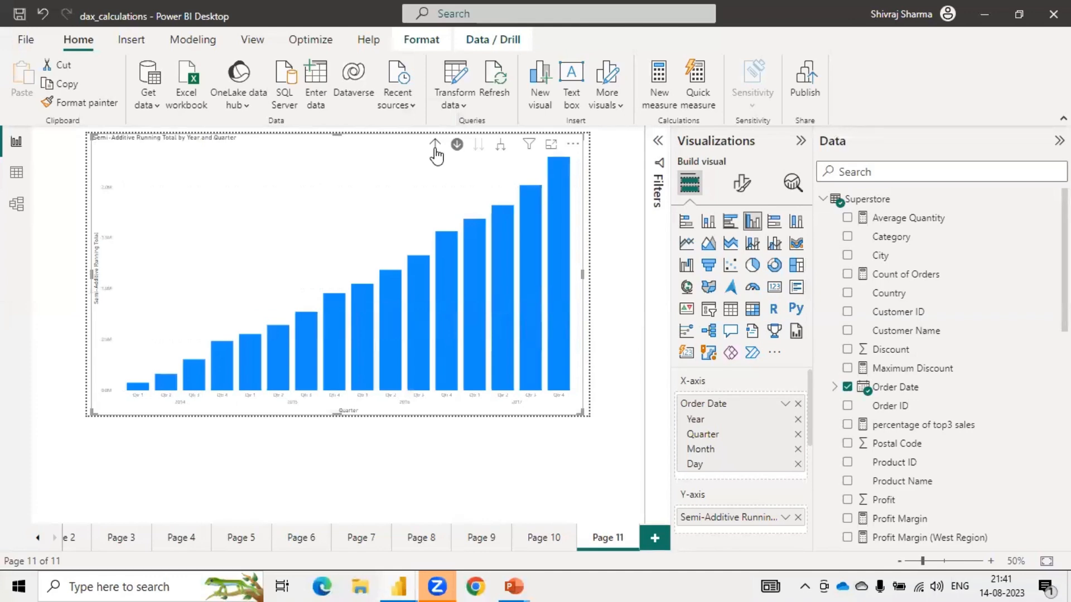
click(434, 148)
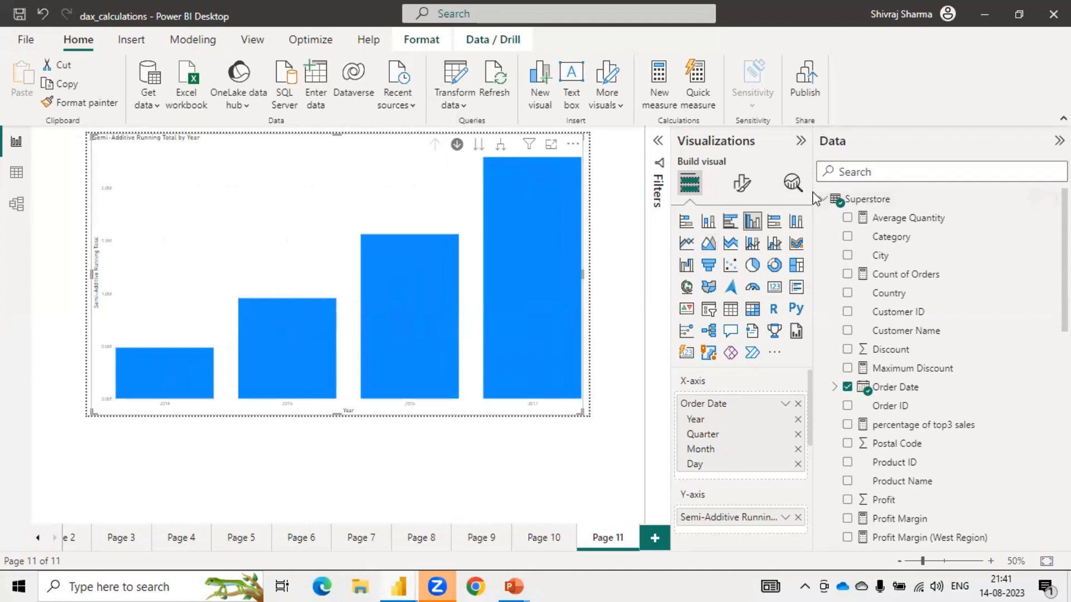
- Narrow the Data pane to widen the report canvas, and make the yearly running total chart slightly smaller
drag(815, 198, 1006, 209)
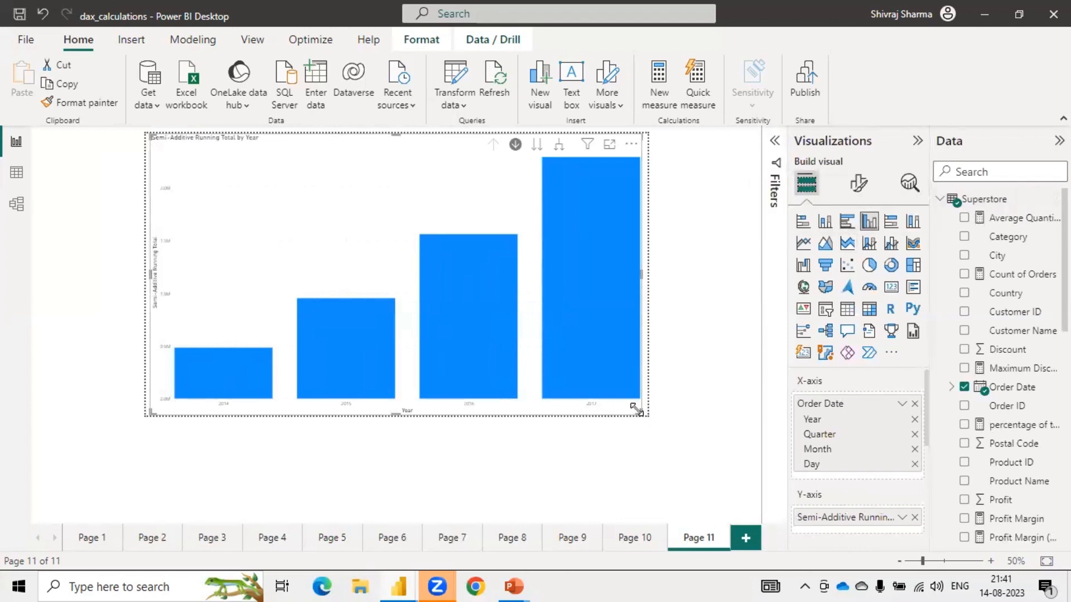
drag(638, 410, 744, 514)
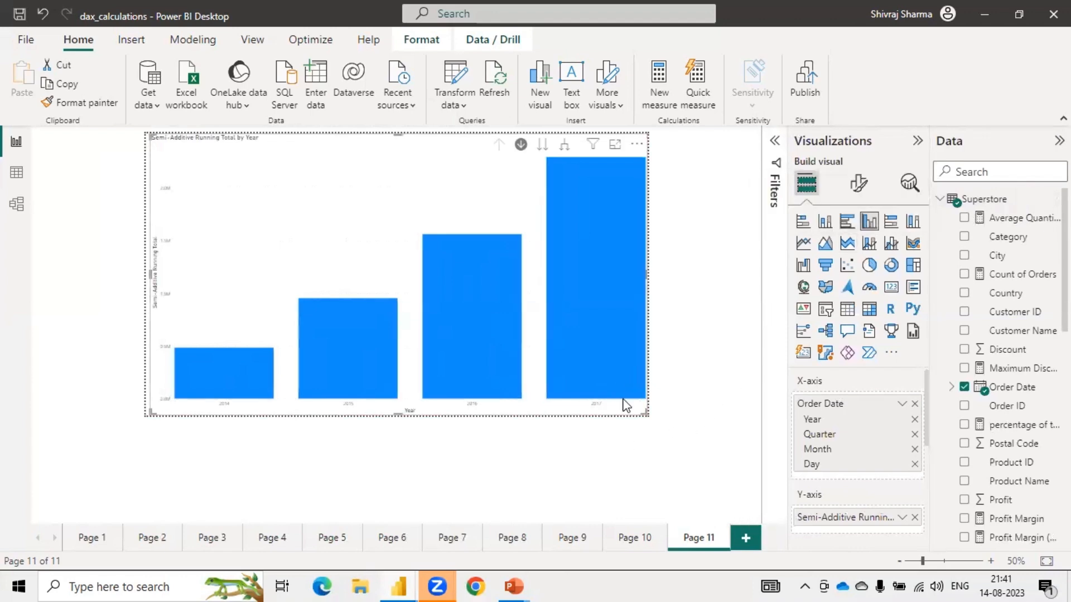
drag(645, 413, 702, 488)
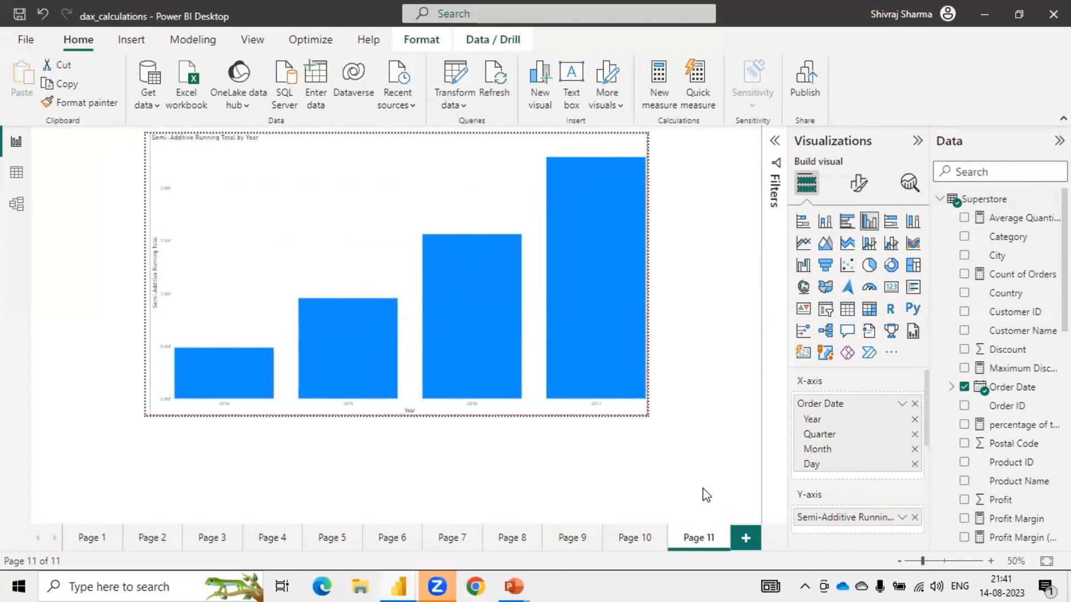
click(671, 459)
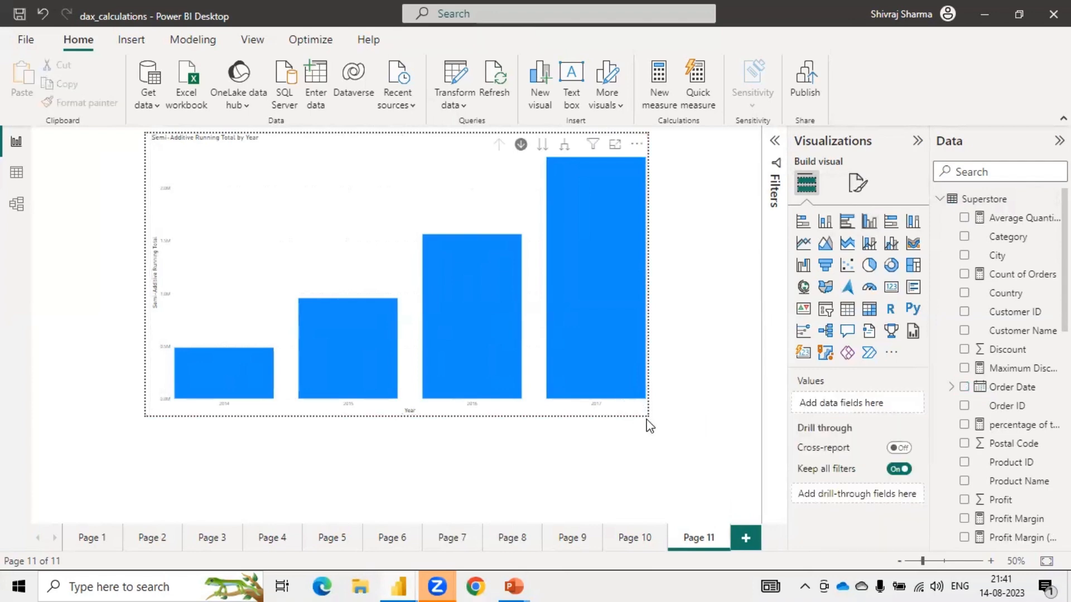
click(643, 410)
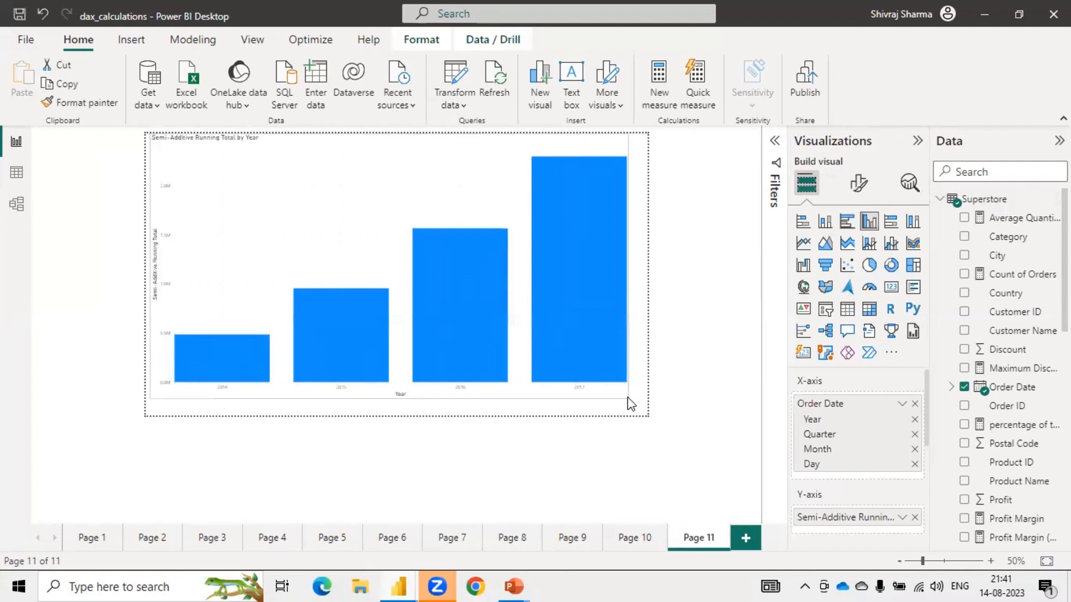
click(650, 427)
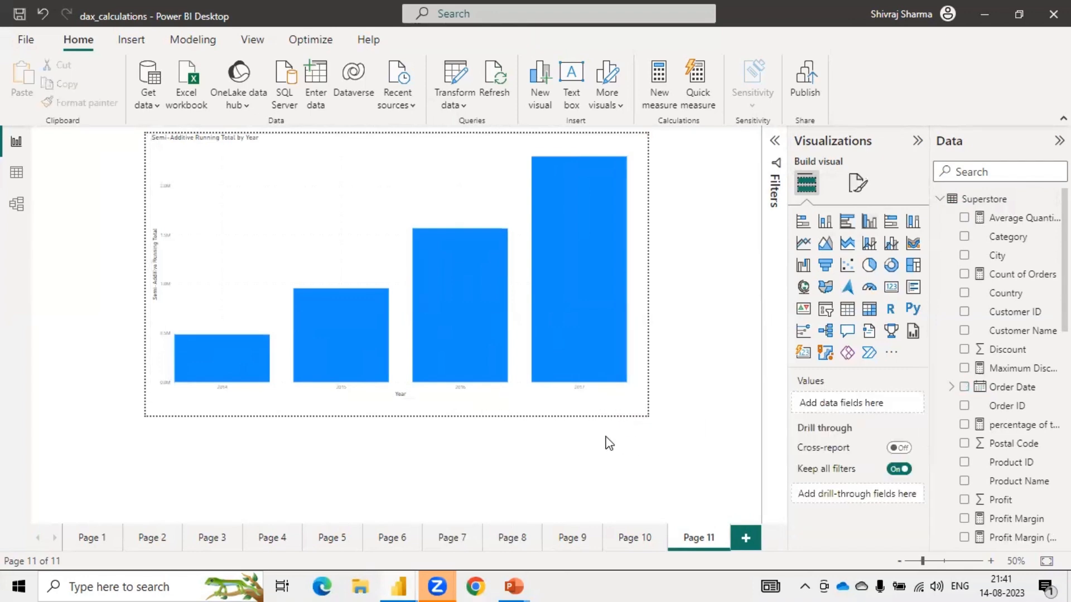
scroll(607, 442, up, 2)
mouse_move(607, 441)
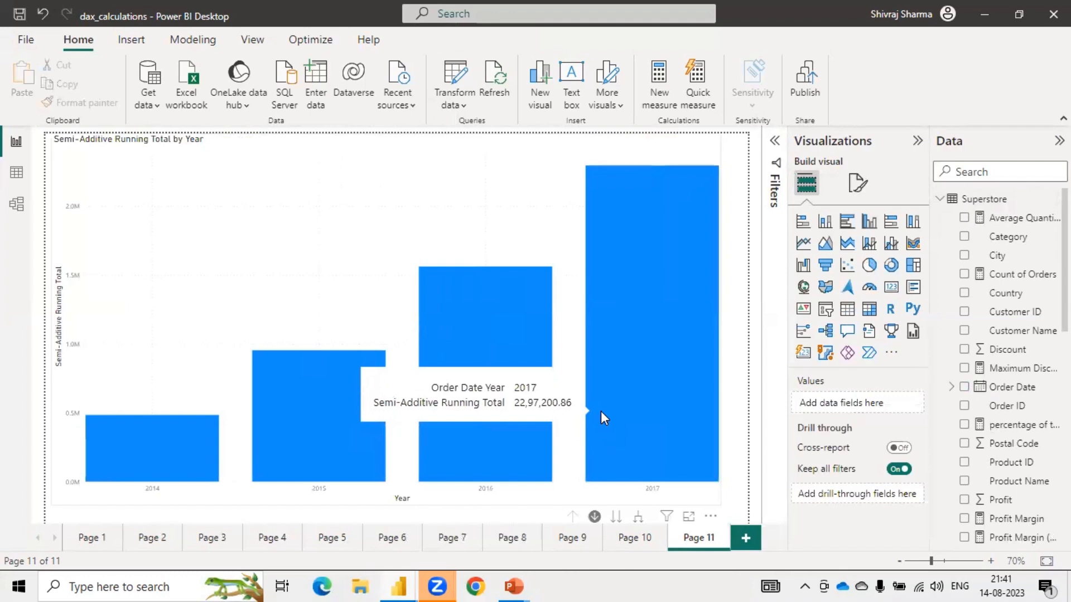
scroll(600, 410, down, 1)
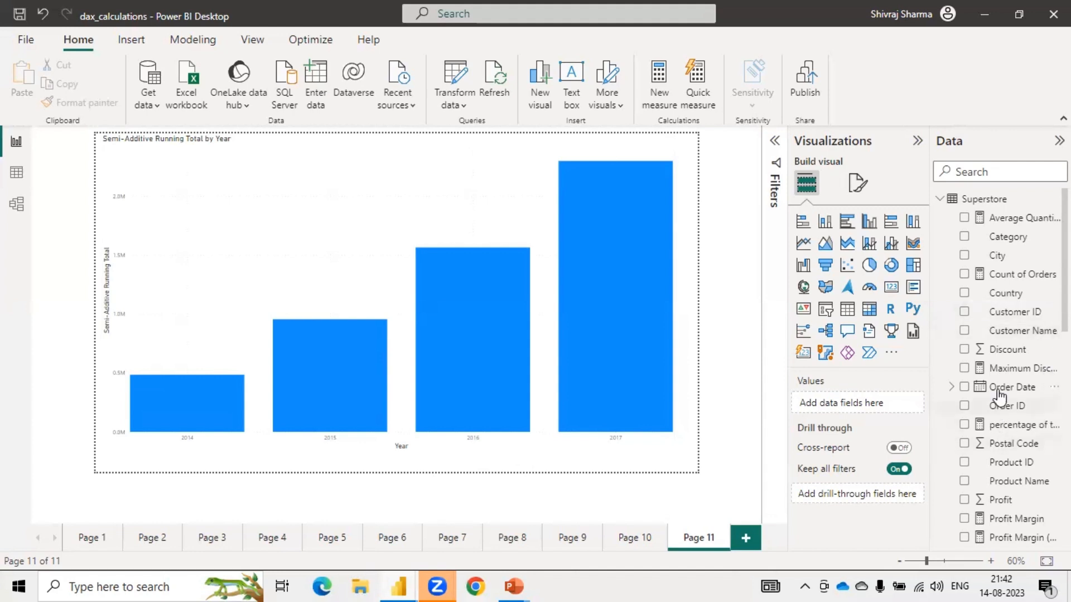
- Examine the Running Total Sales formula and the CurrentDate variable in the Semi-Additive Running Total formula, and return to the chart
scroll(1004, 396, down, 5)
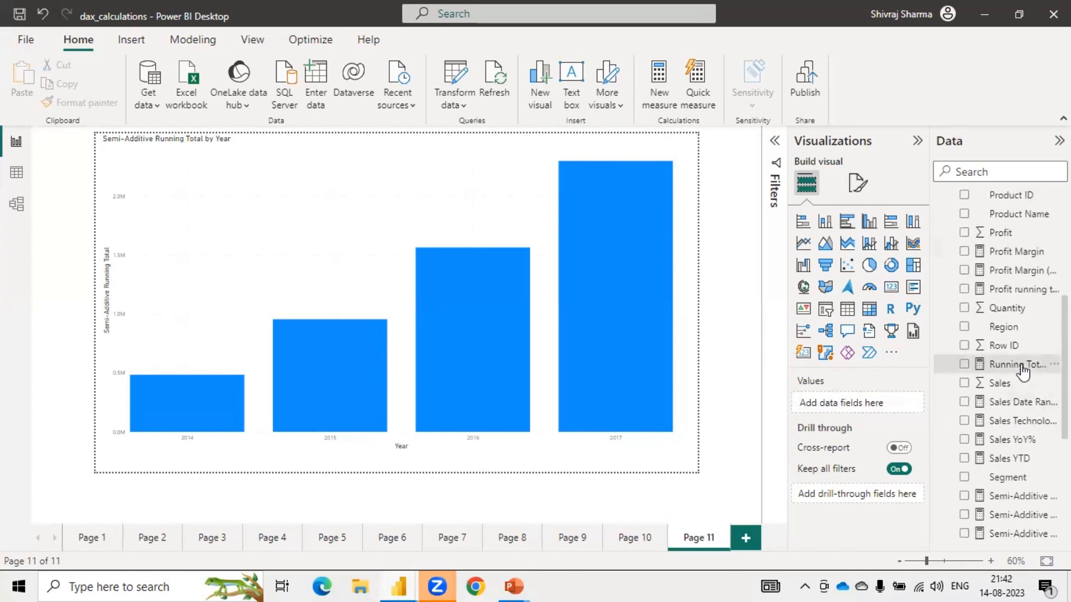
click(1020, 367)
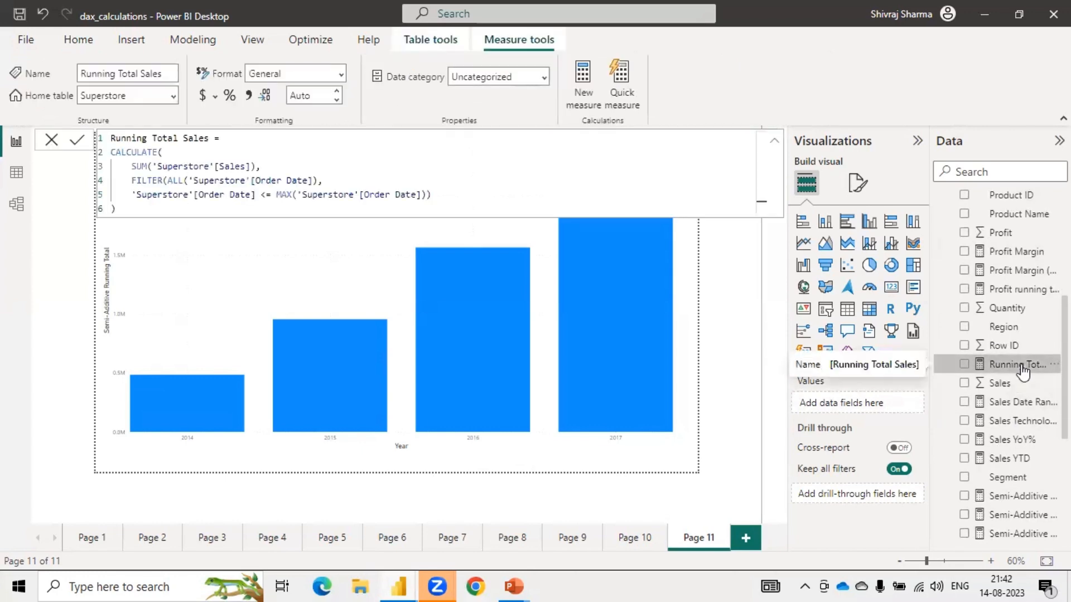
scroll(1004, 401, down, 2)
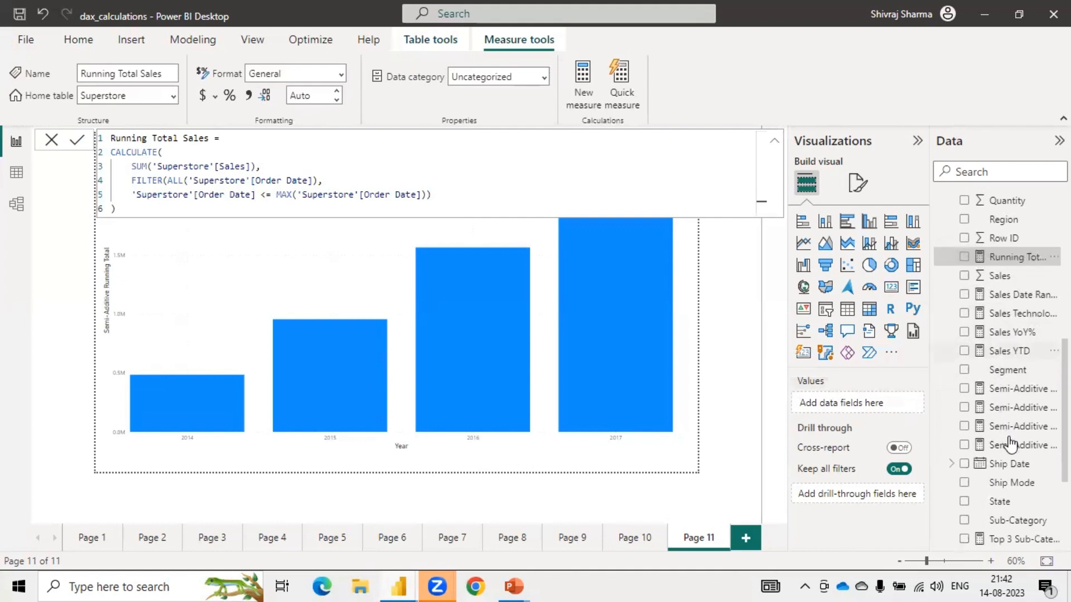
click(1015, 390)
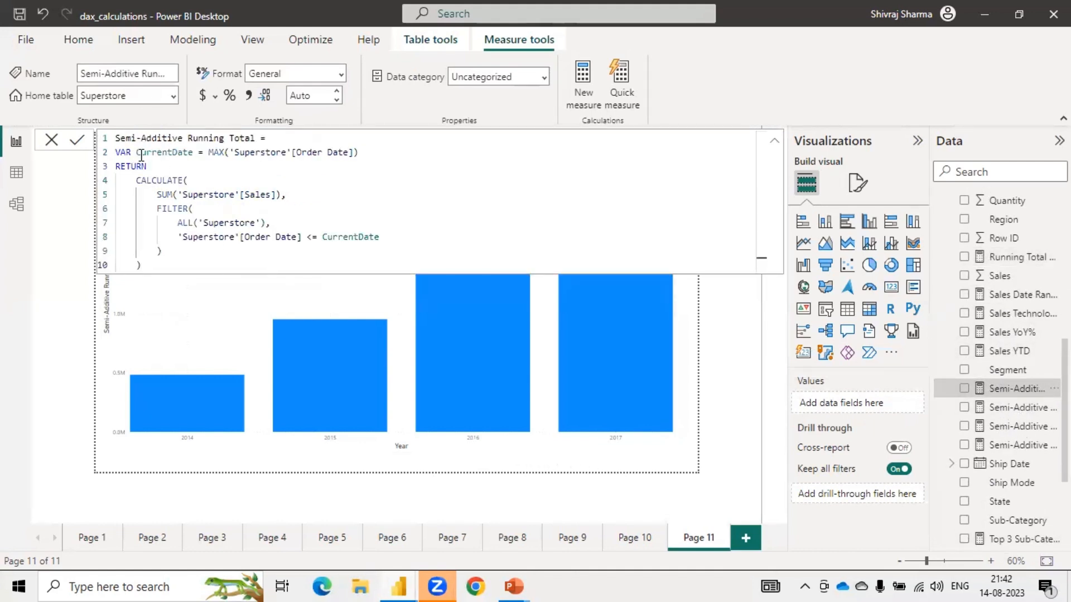
drag(136, 152, 193, 155)
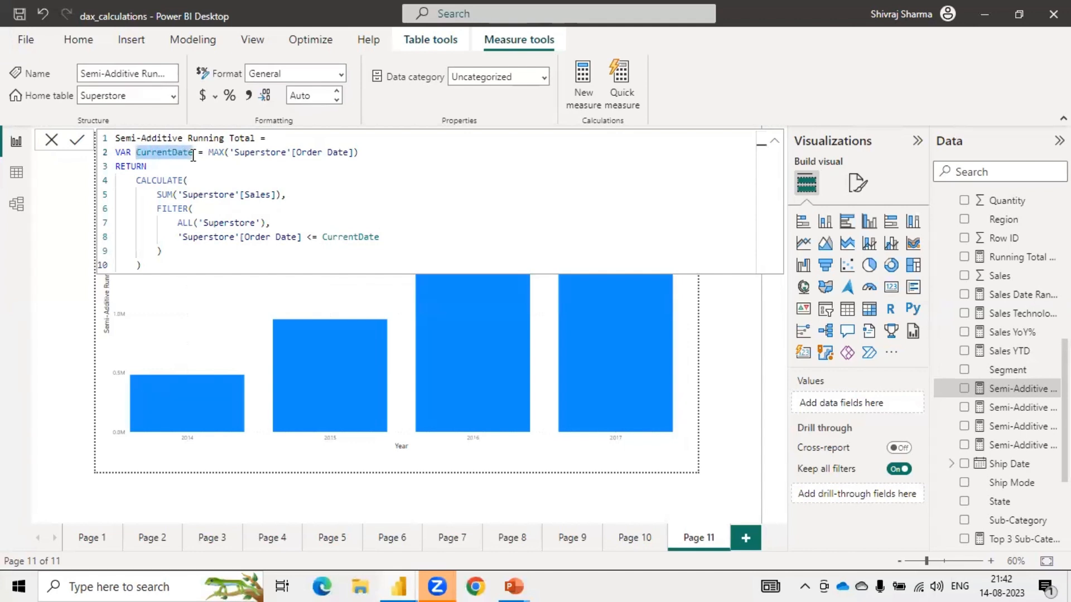
drag(321, 237, 384, 237)
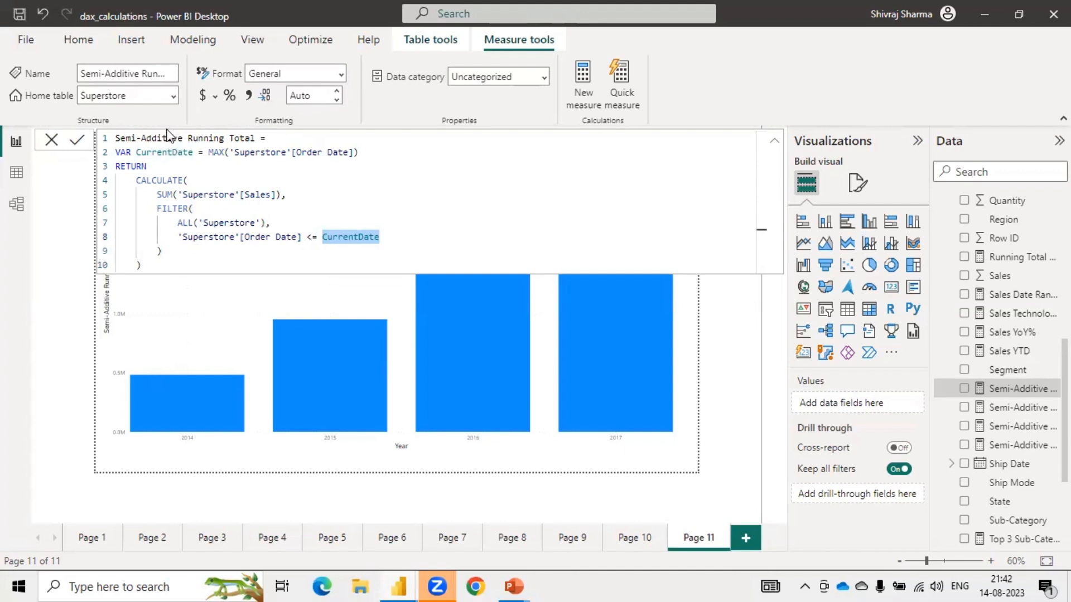
click(143, 166)
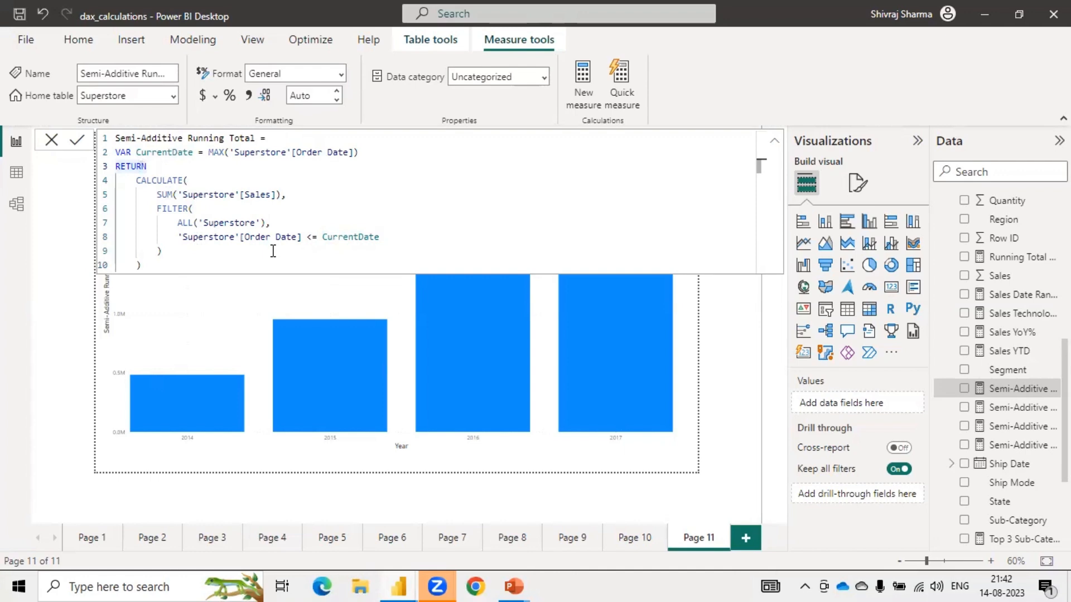
click(240, 326)
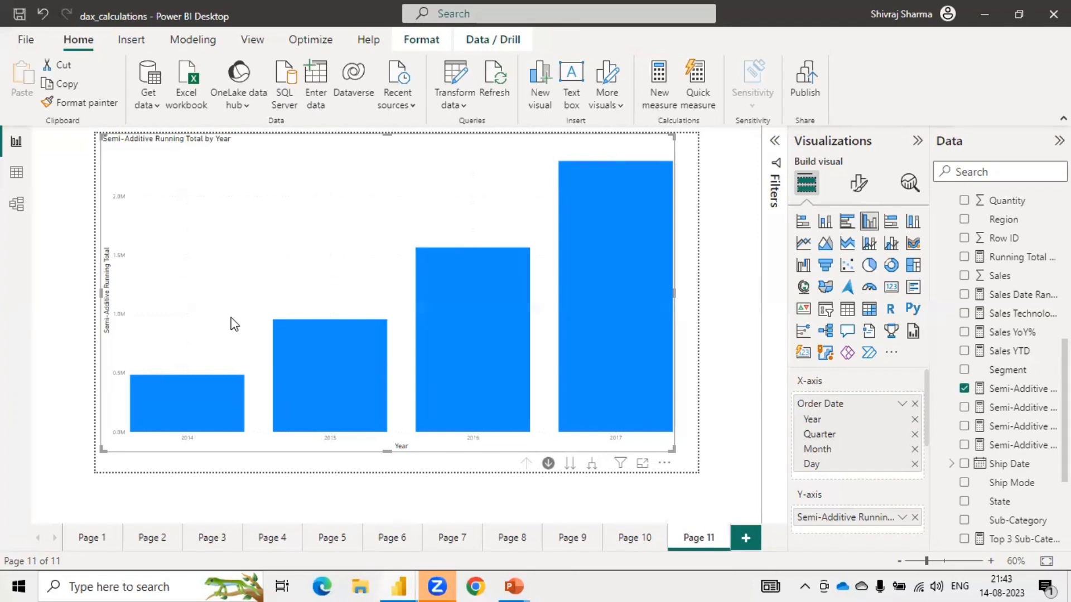
- Add Sales to the yearly chart alongside Semi-Additive Running Total, and add a new blank report page
mouse_move(203, 404)
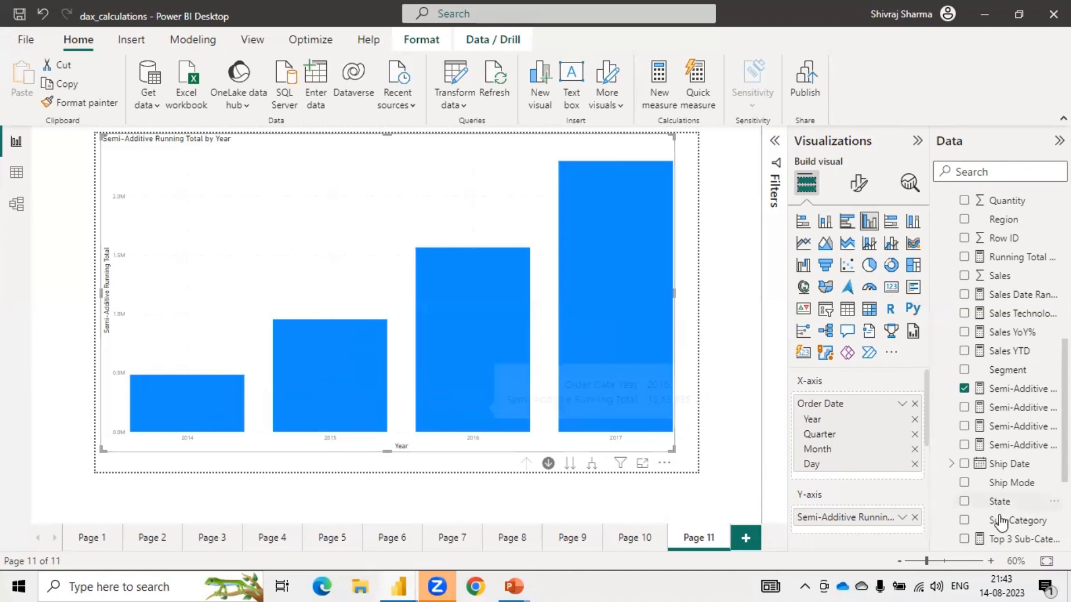
click(963, 275)
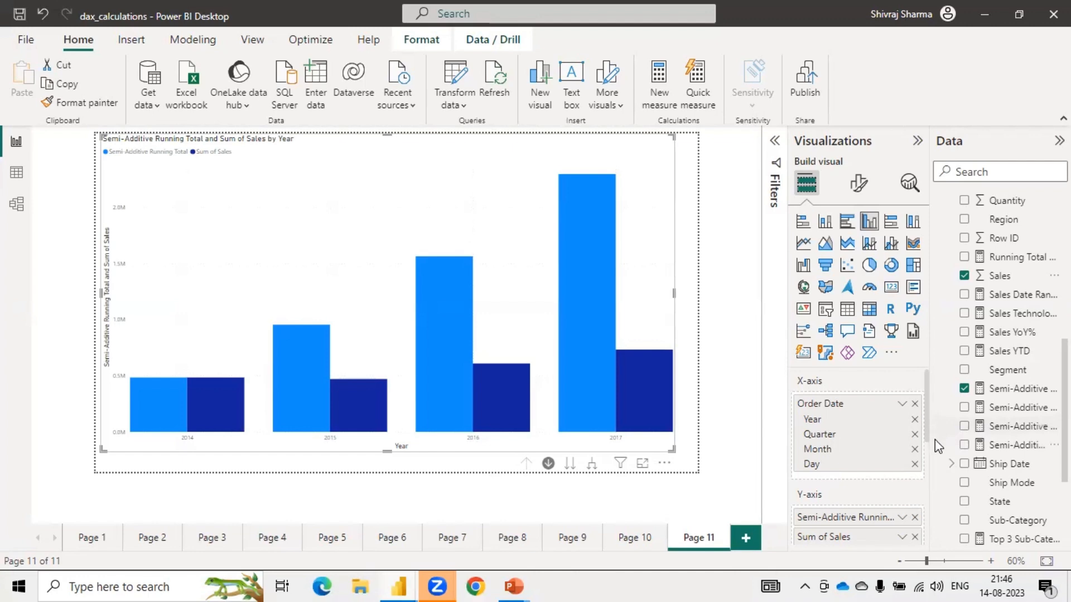
drag(931, 455, 888, 462)
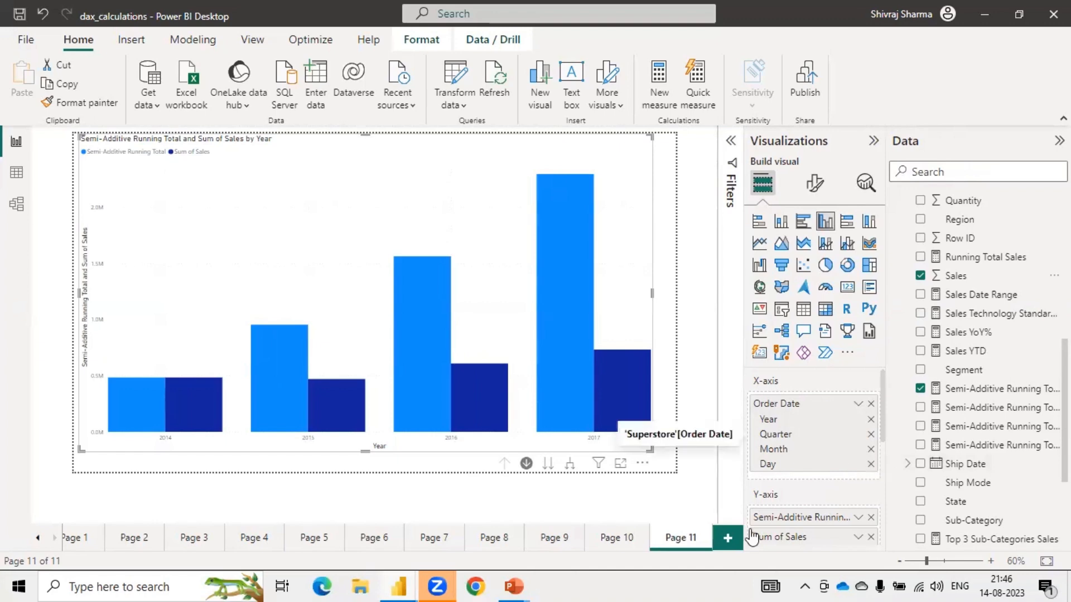
click(728, 539)
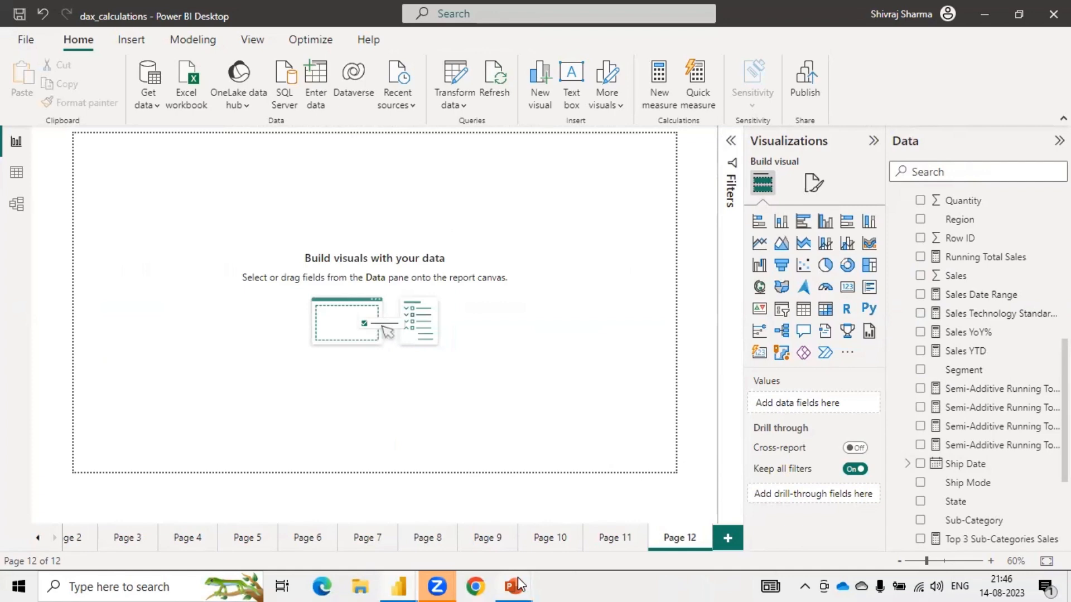
- Review the semi-additive measures slide in the PowerPoint slide show, and switch back to the dax_calculations report in Power BI Desktop
mouse_move(517, 577)
click(549, 521)
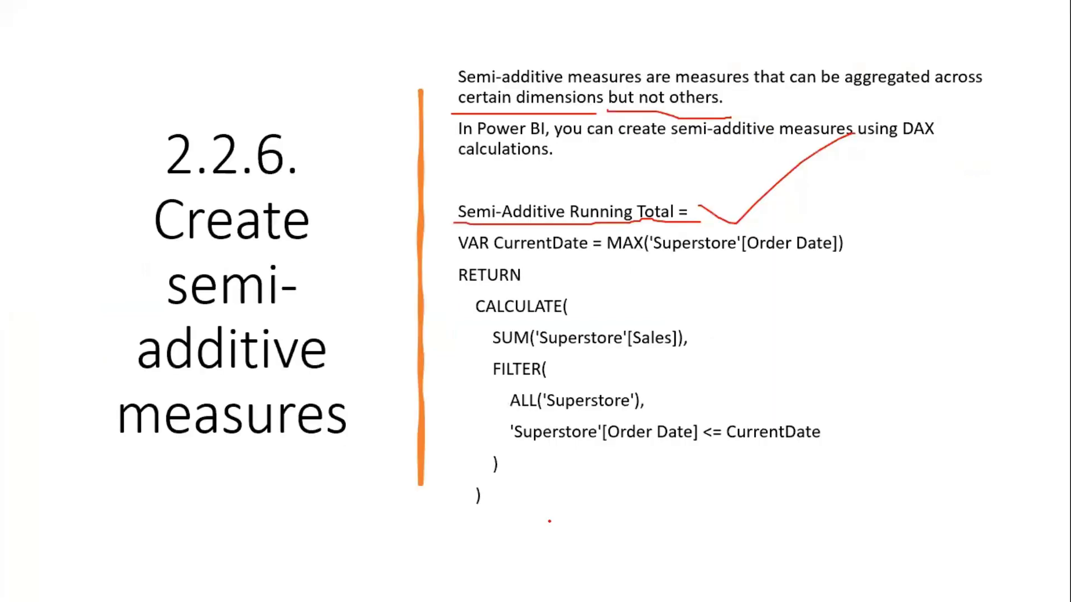
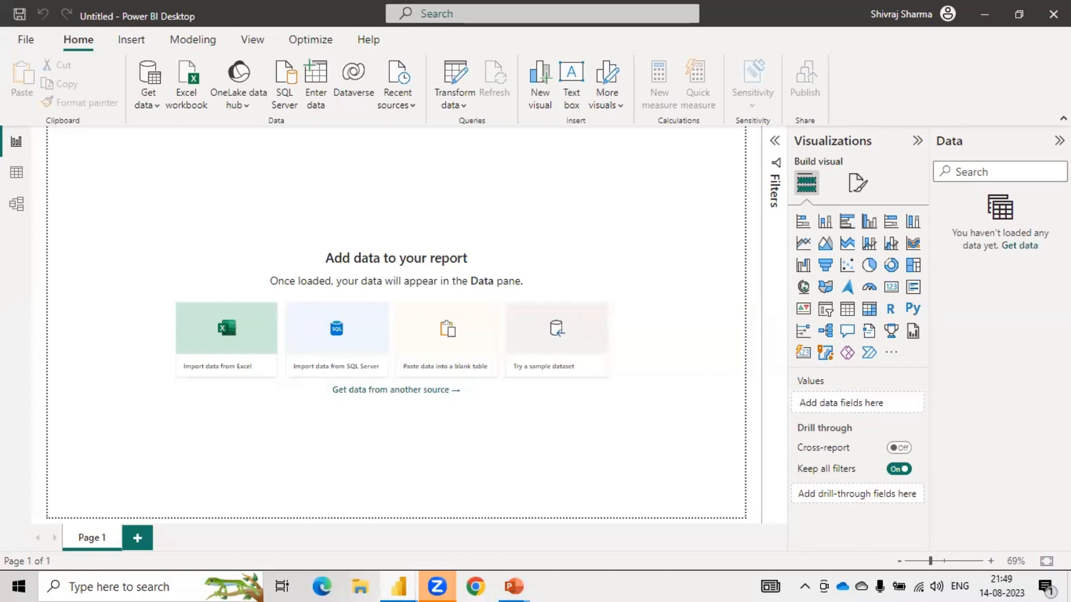
mouse_move(397, 584)
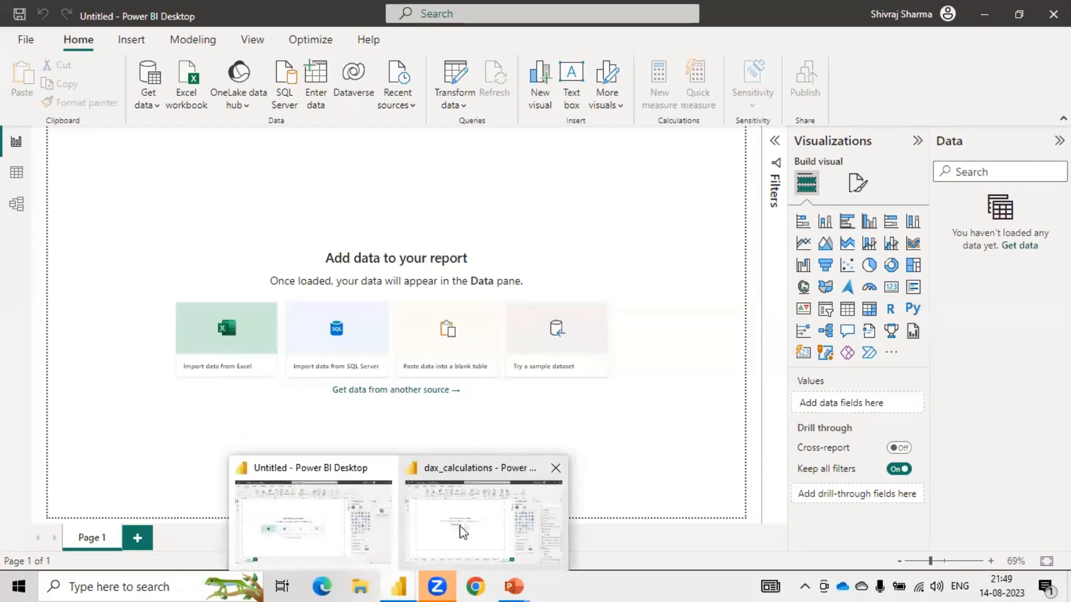
click(484, 534)
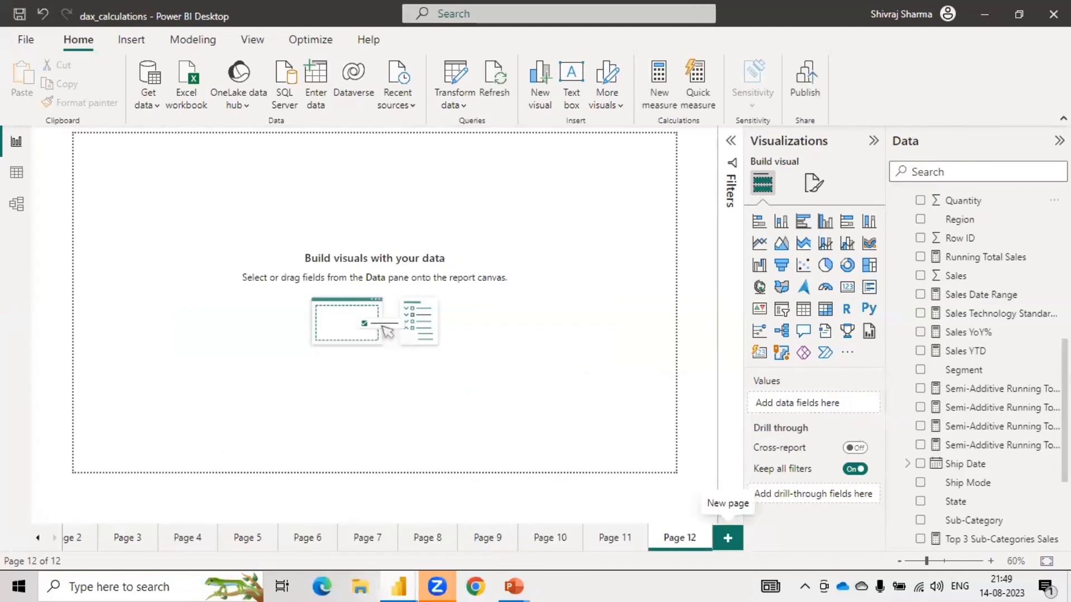
- Start a new quick measure for the Superstore table
scroll(985, 279, up, 6)
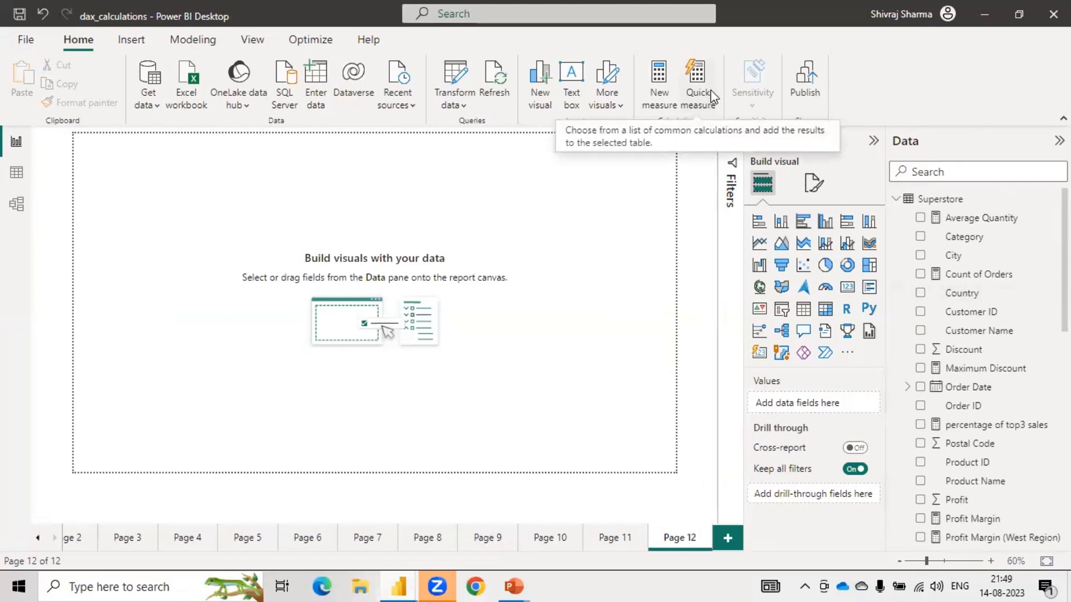
right_click(940, 202)
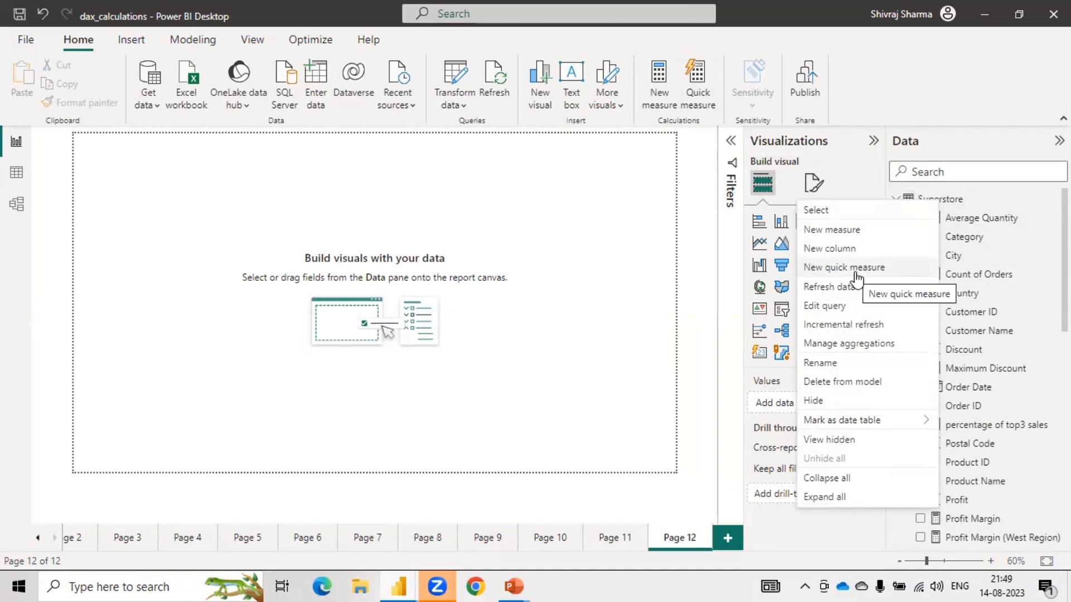
click(705, 97)
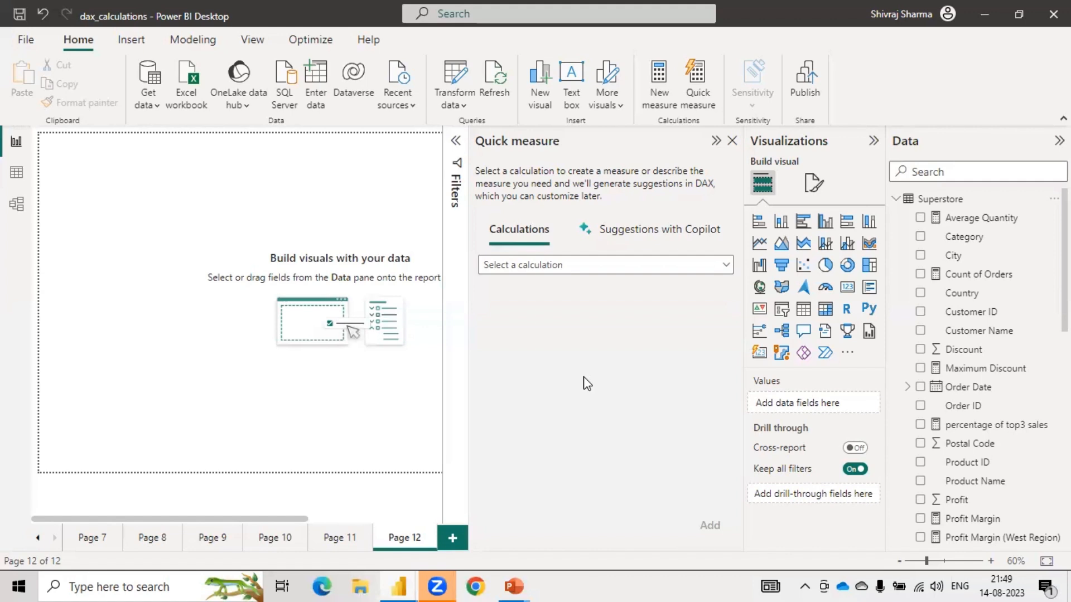
- Review the available quick measure calculations, from aggregate per category and filters through time intelligence and totals to mathematical operations and text
click(591, 271)
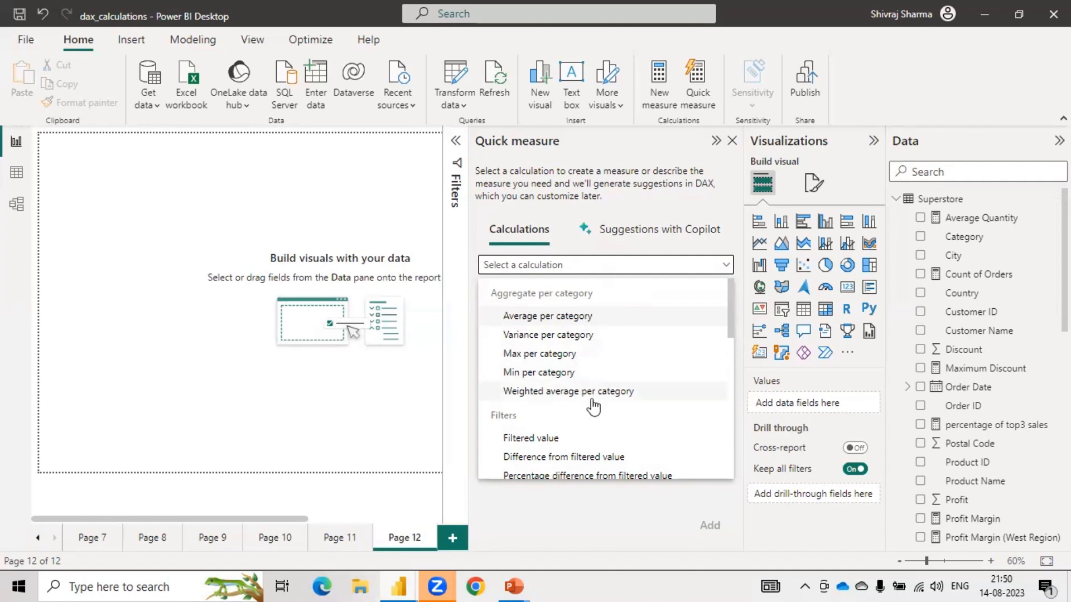
scroll(593, 407, down, 1)
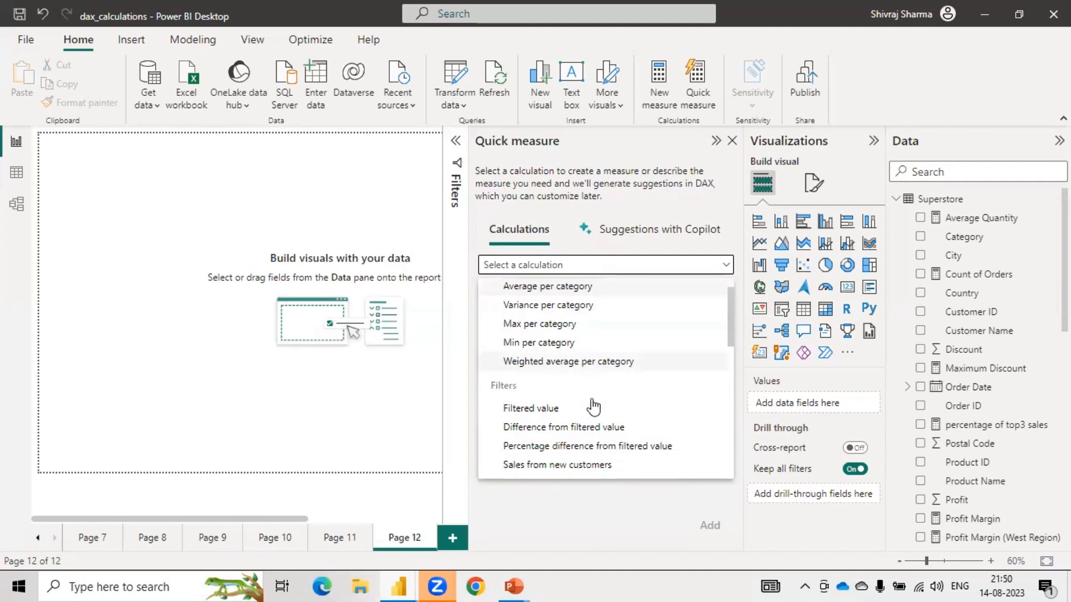
scroll(593, 407, down, 3)
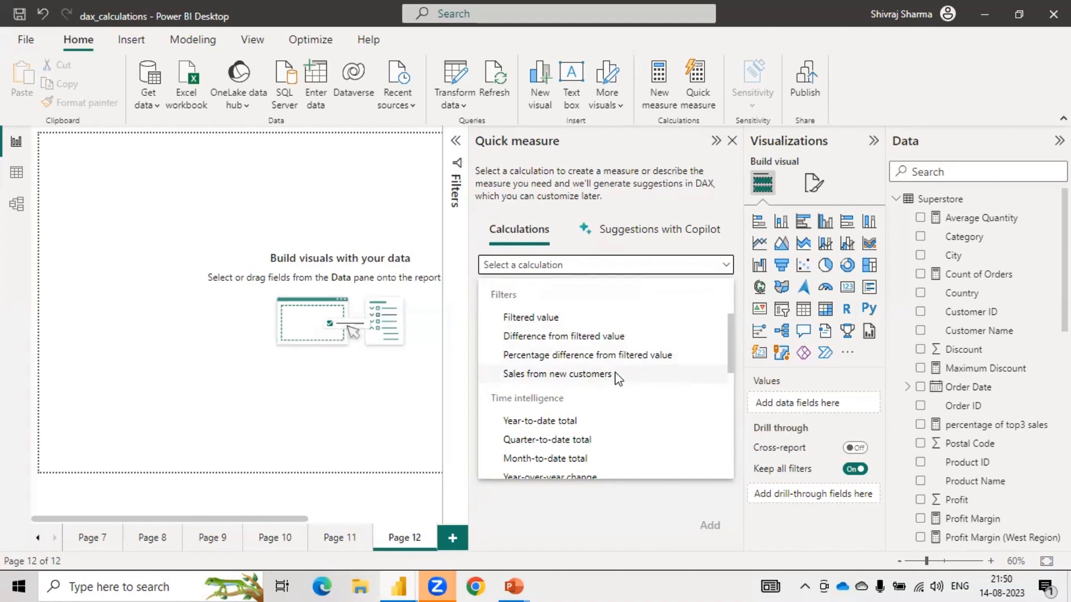
scroll(617, 378, down, 3)
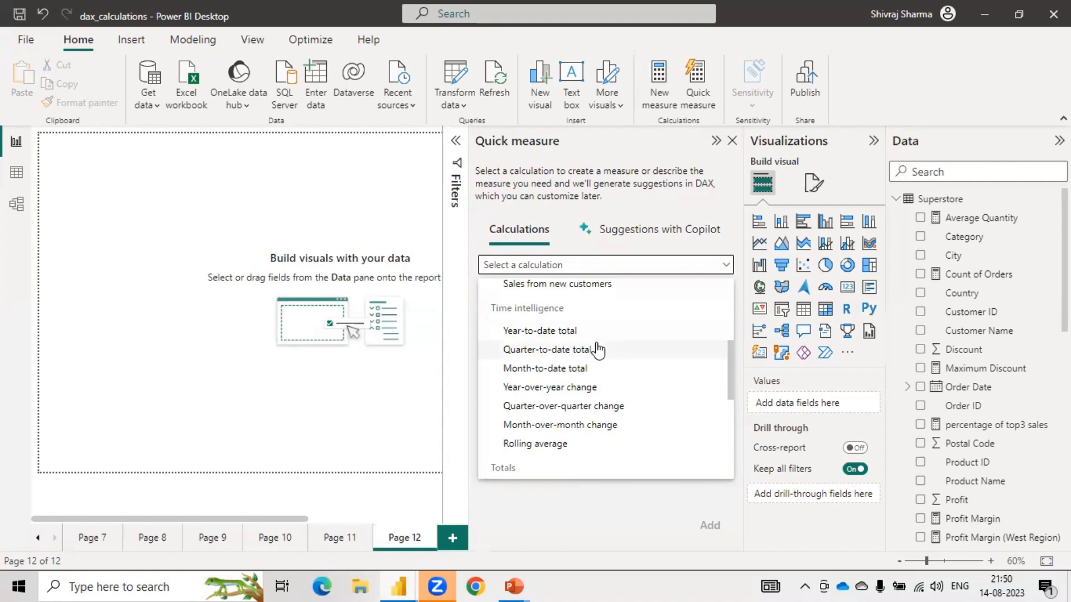
scroll(598, 346, down, 1)
scroll(552, 413, down, 4)
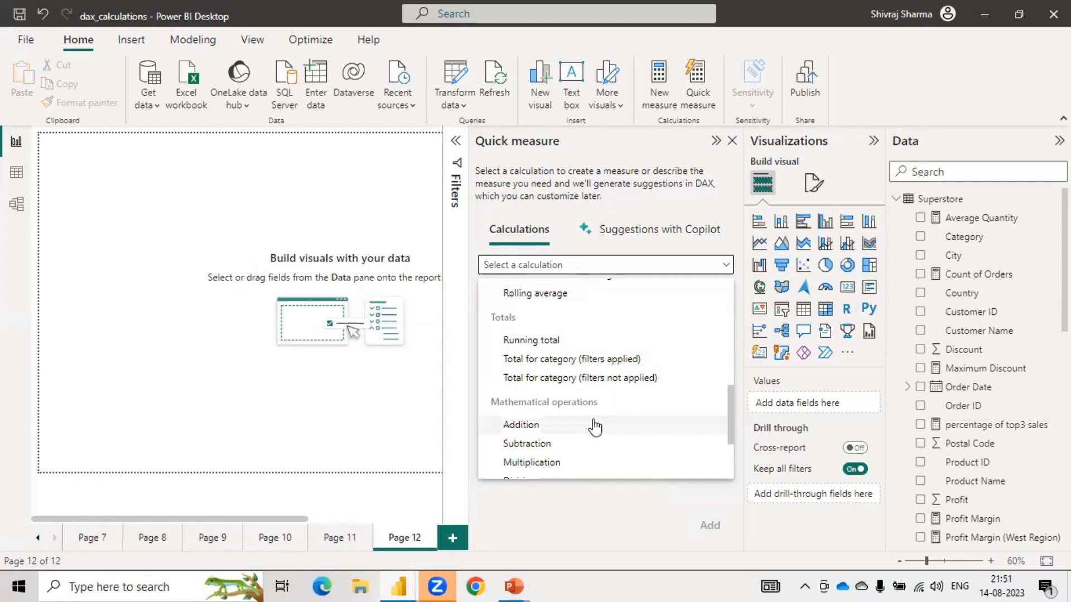
scroll(598, 423, down, 2)
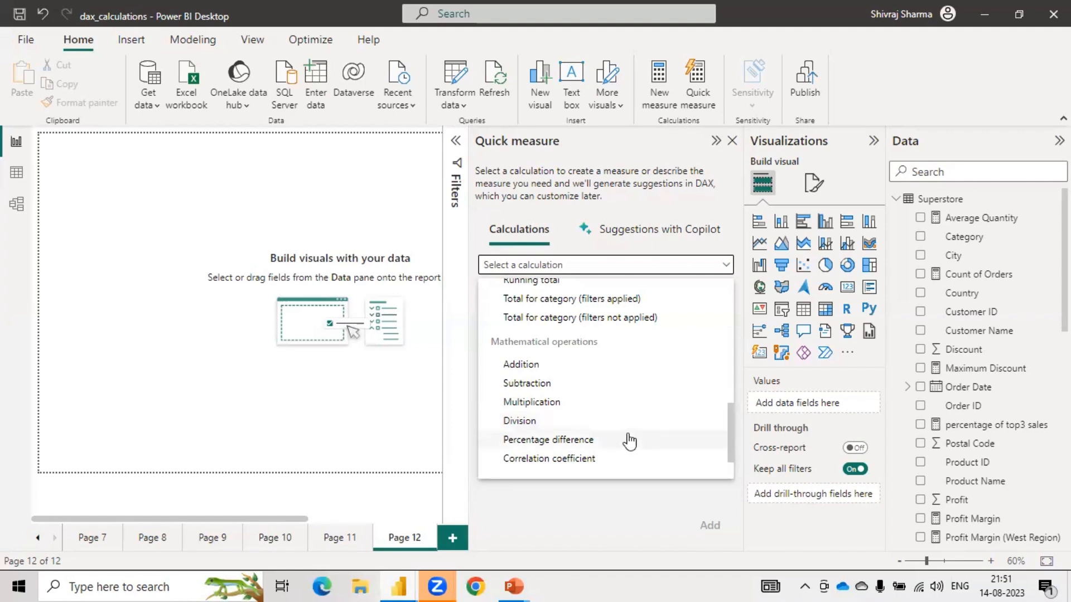
scroll(628, 441, down, 1)
scroll(629, 441, down, 1)
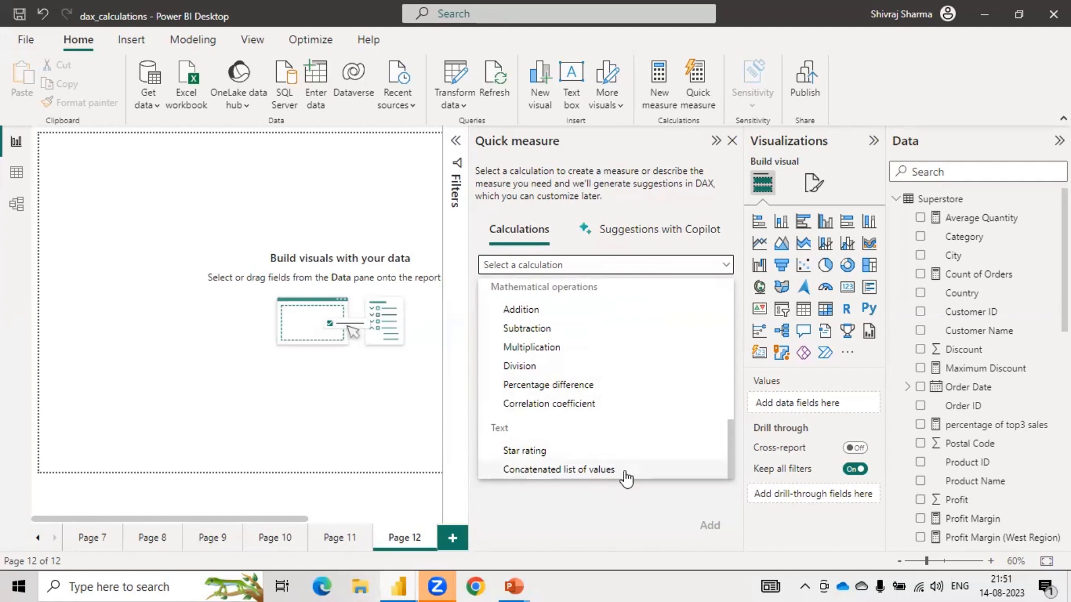
scroll(626, 477, up, 8)
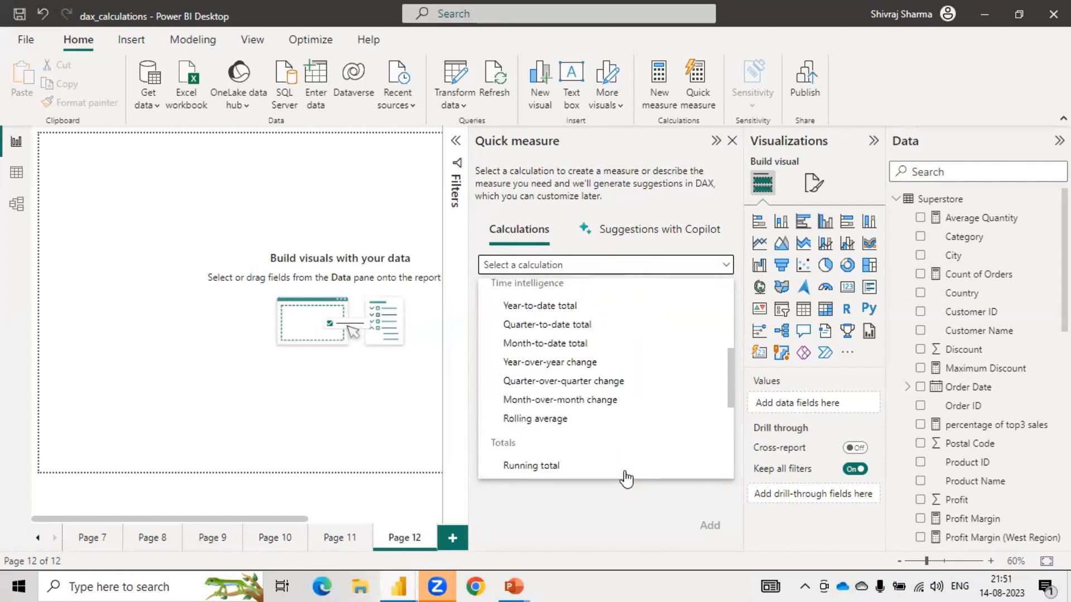
scroll(625, 478, up, 3)
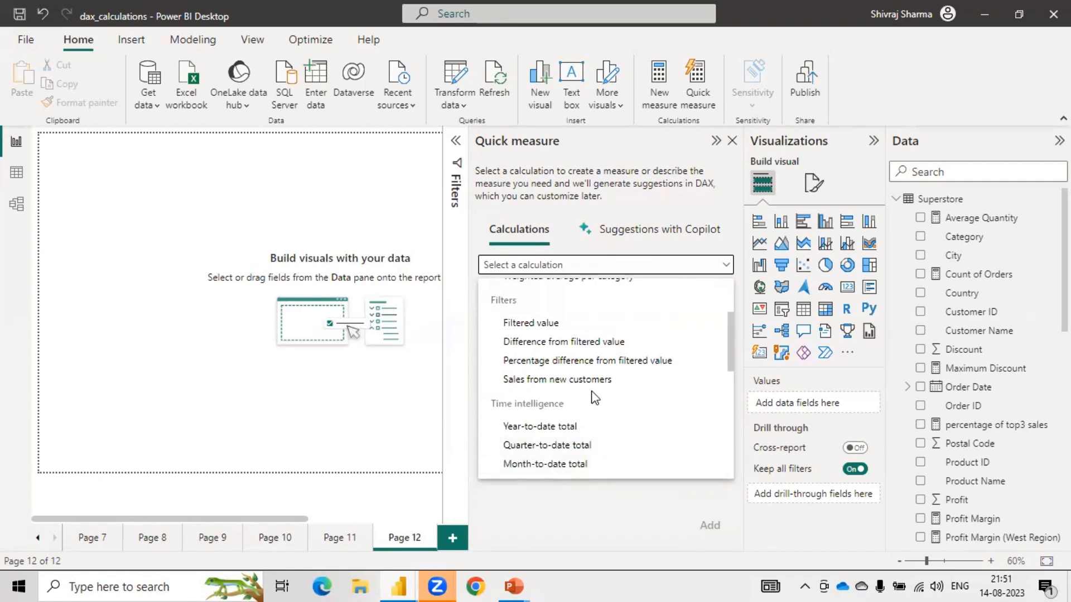
scroll(595, 397, down, 3)
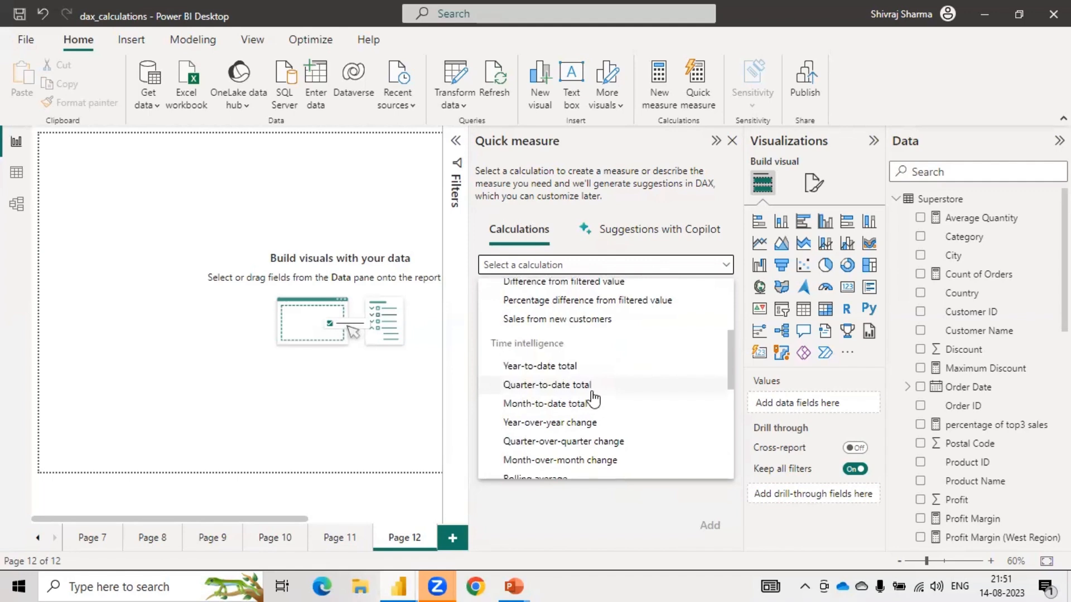
- Add a Year-to-date total quick measure with Sum of Discount as the base value and Order Date as the date
click(574, 368)
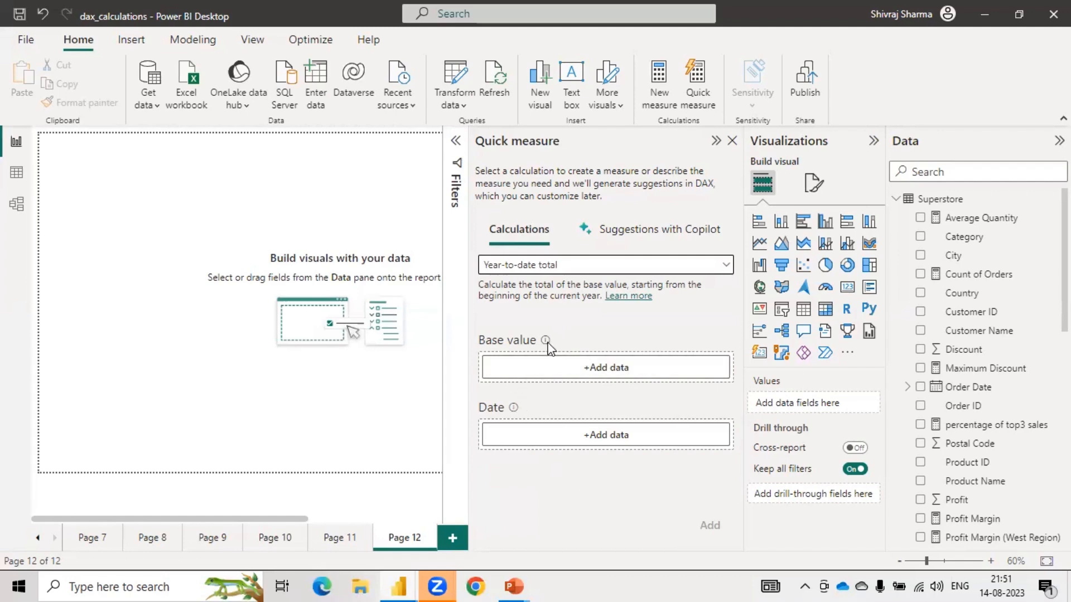
mouse_move(546, 342)
drag(962, 350, 603, 368)
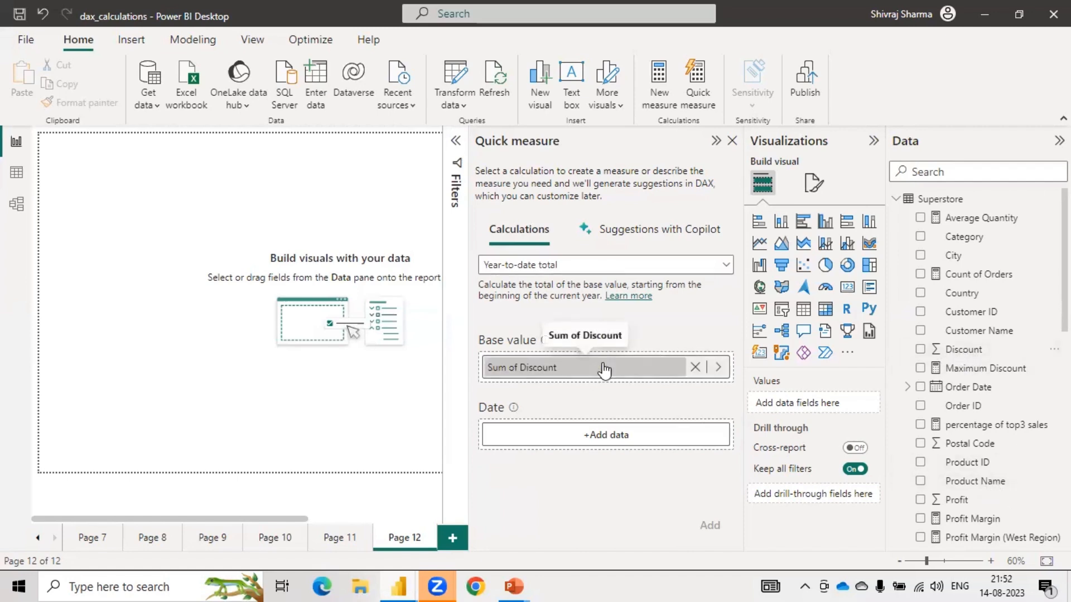
mouse_move(513, 410)
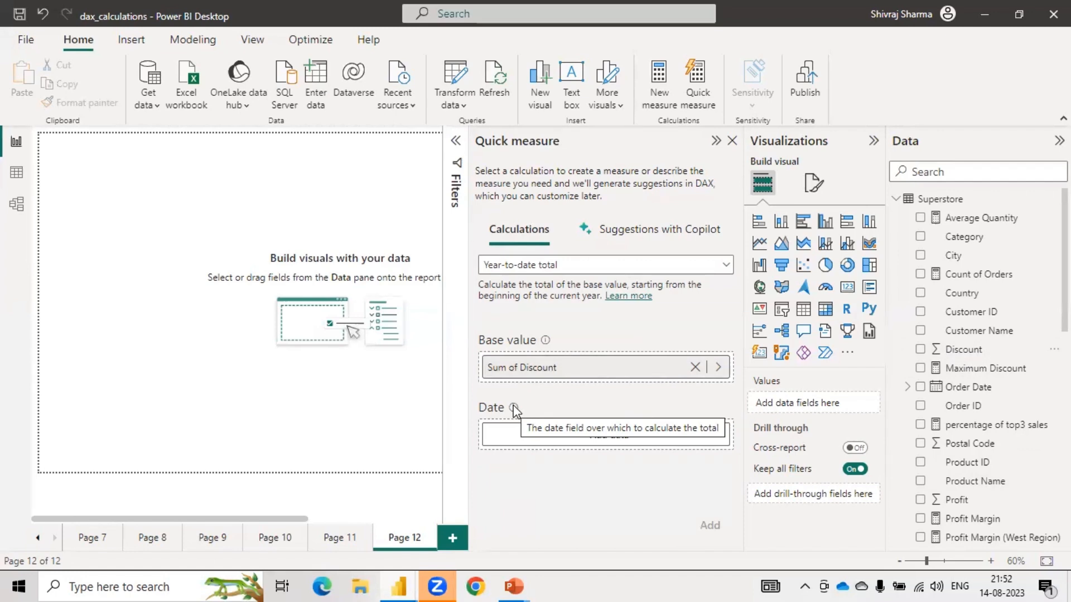
drag(967, 386, 574, 438)
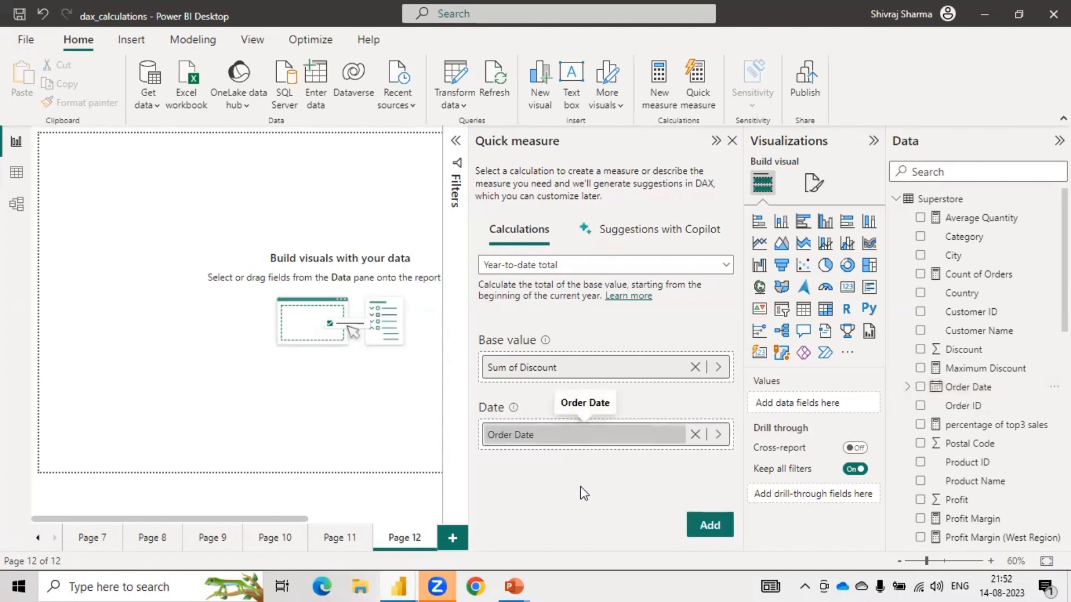
click(711, 531)
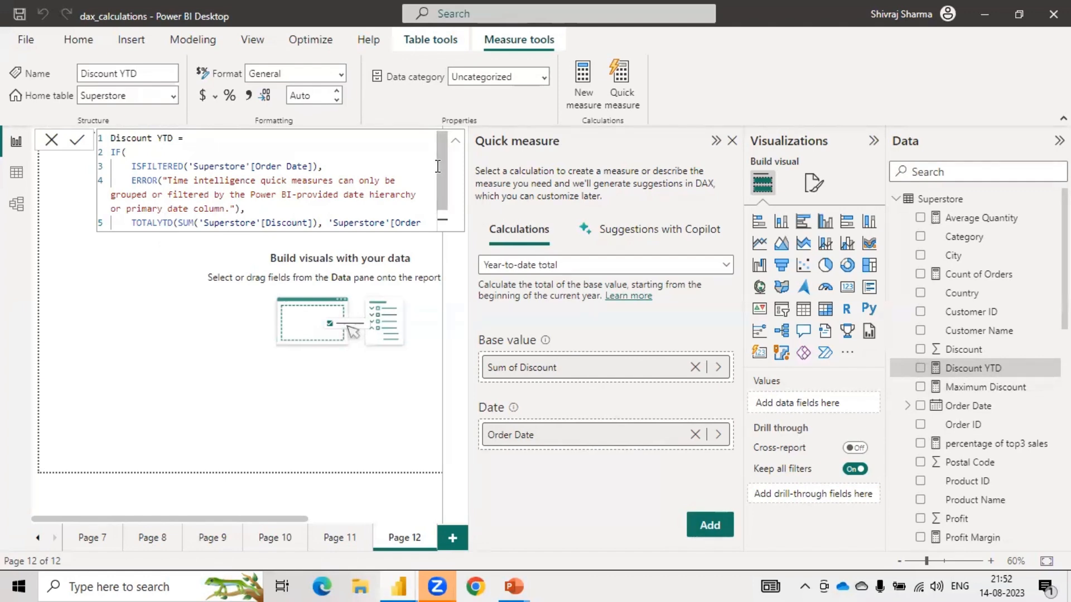
- Examine the Discount YTD formula and the Order Date hierarchy levels offered for the quick measure's date
scroll(442, 162, down, 1)
scroll(446, 161, up, 1)
click(716, 435)
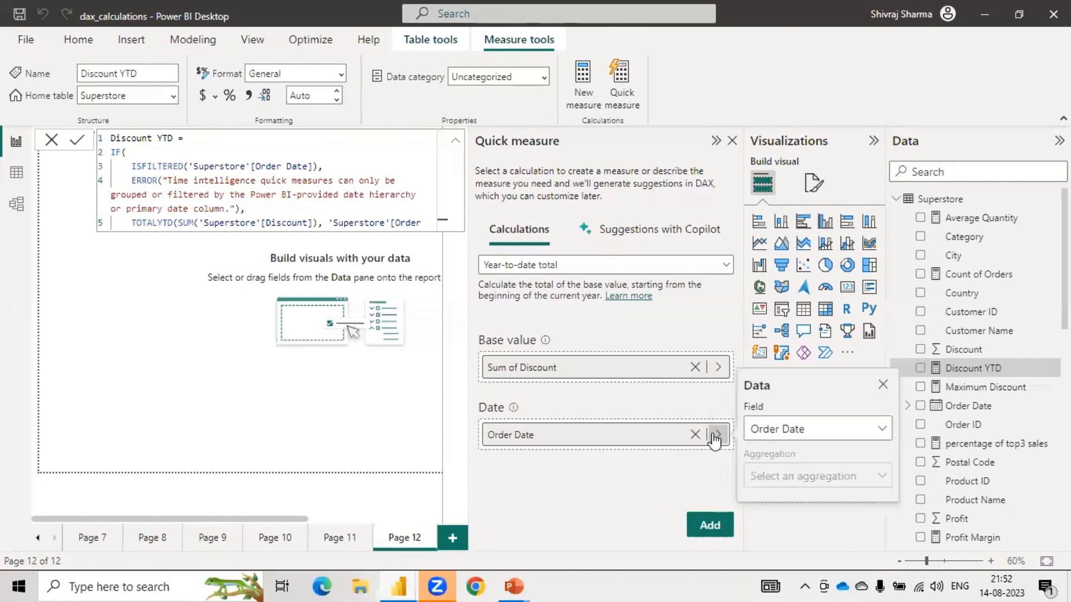
click(882, 429)
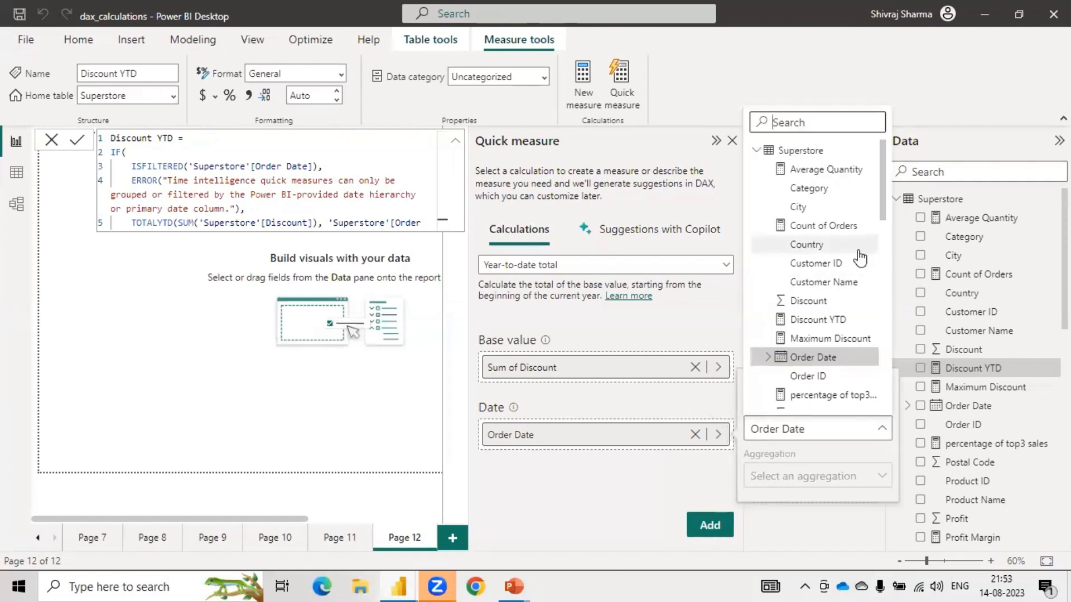
click(768, 358)
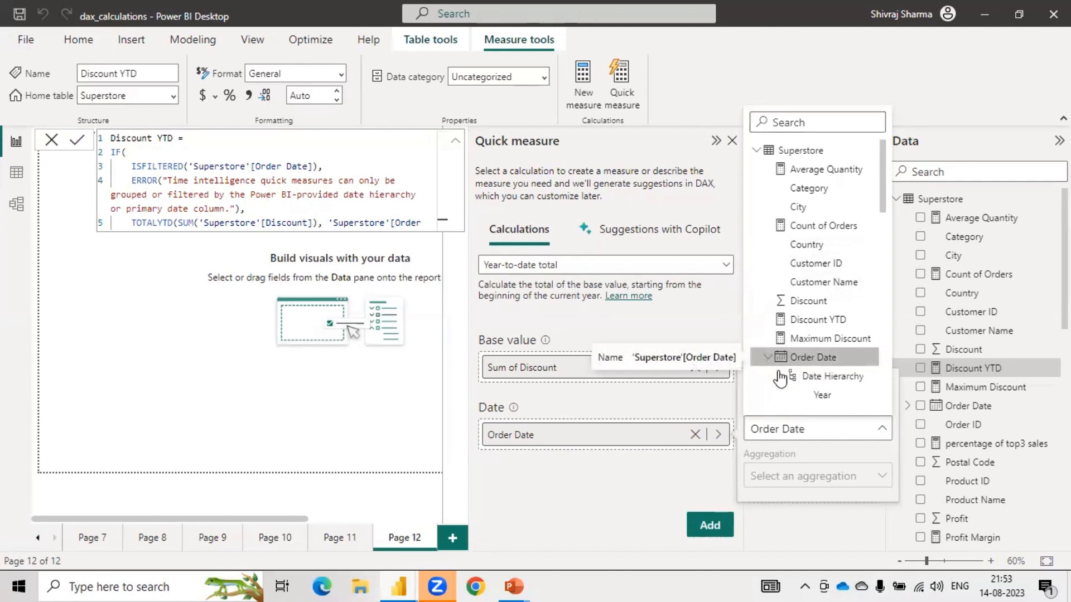
scroll(820, 379, down, 3)
scroll(816, 385, down, 2)
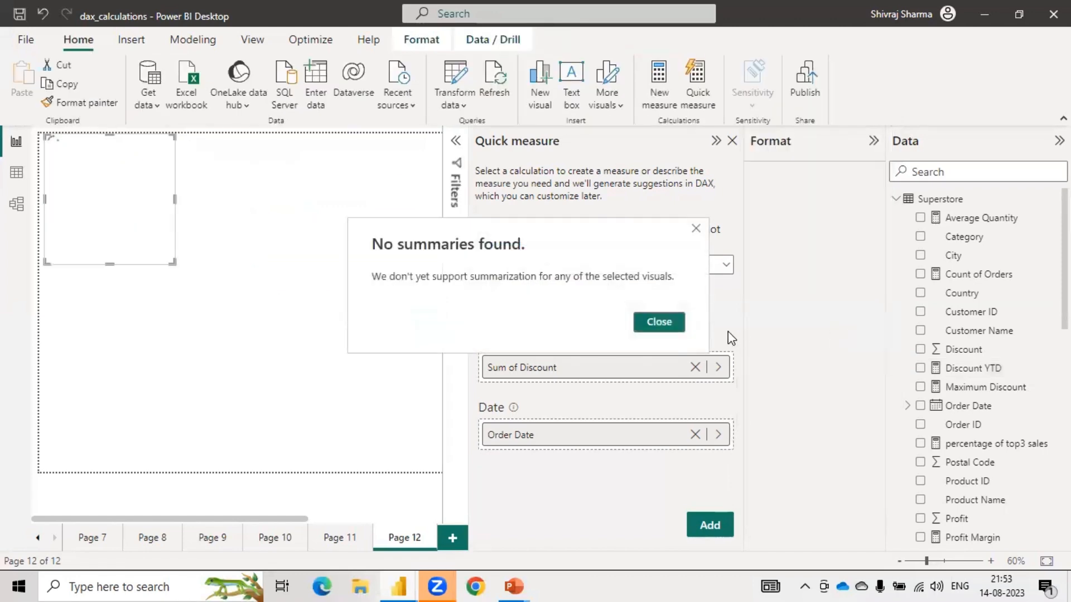
- Dismiss the summaries message, deselect the empty text visual, and check the Order Date hierarchy in the quick measure's date field again
click(664, 322)
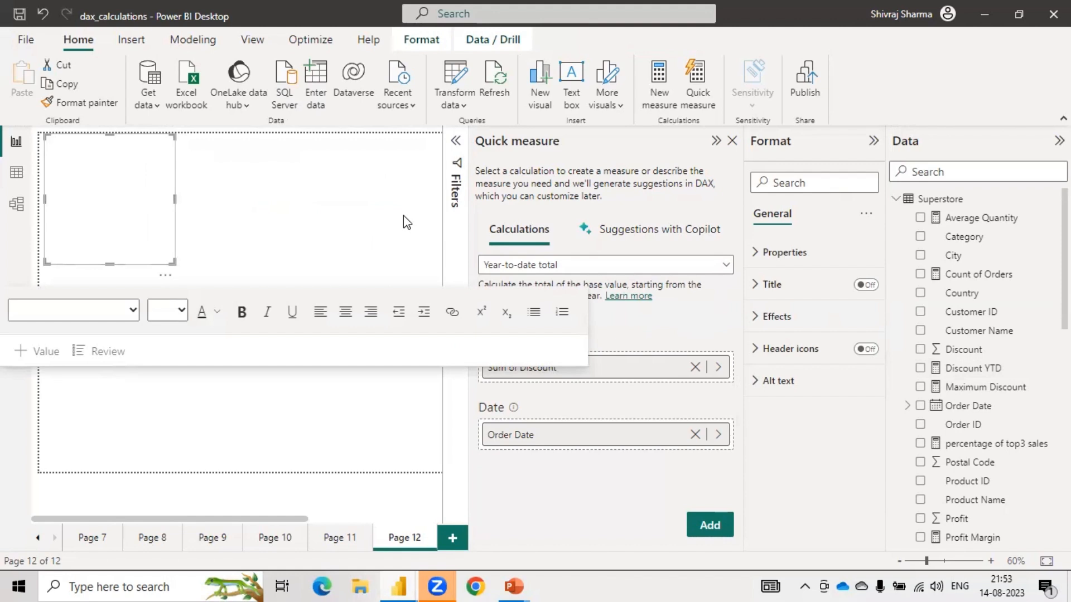
click(398, 229)
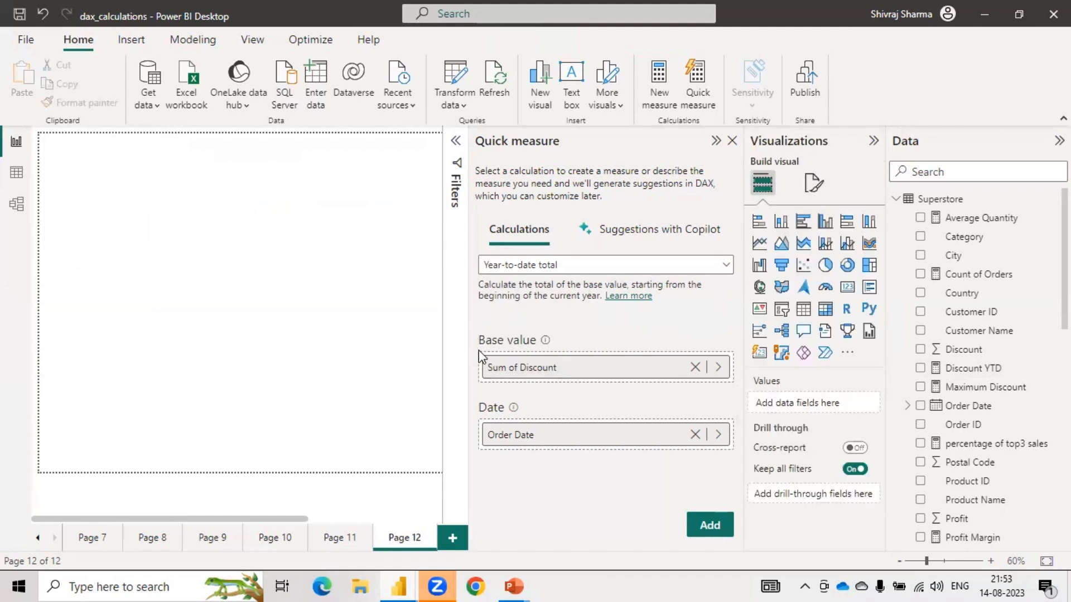
click(719, 434)
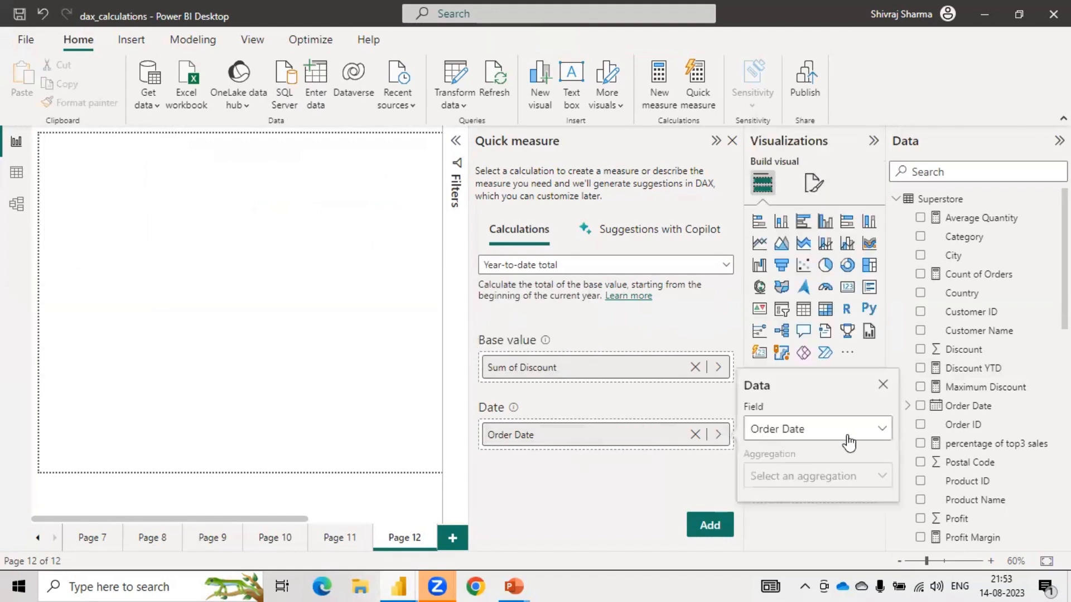
click(882, 427)
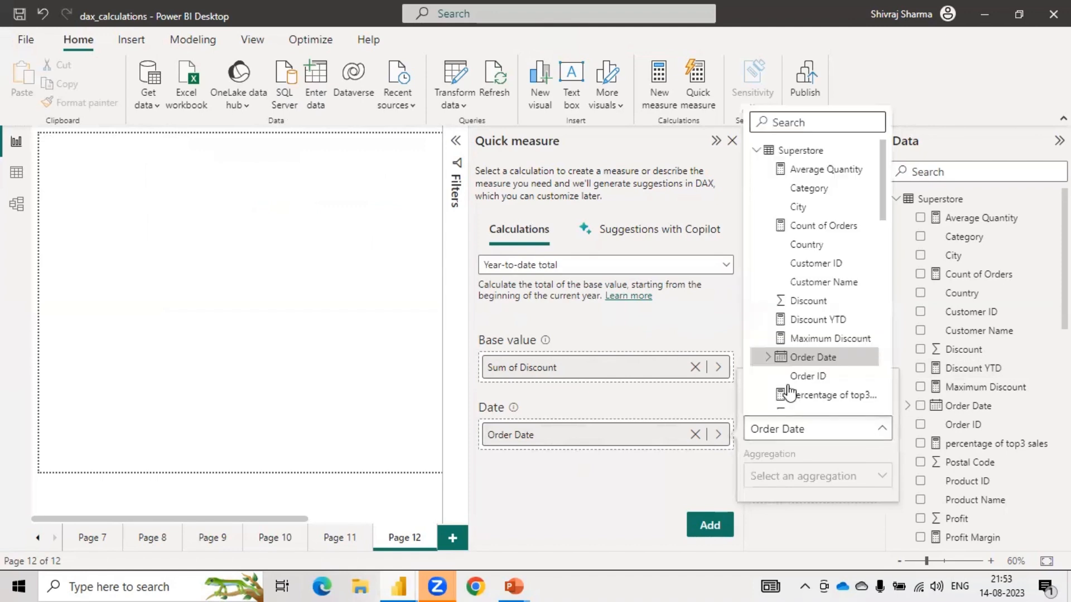
click(768, 356)
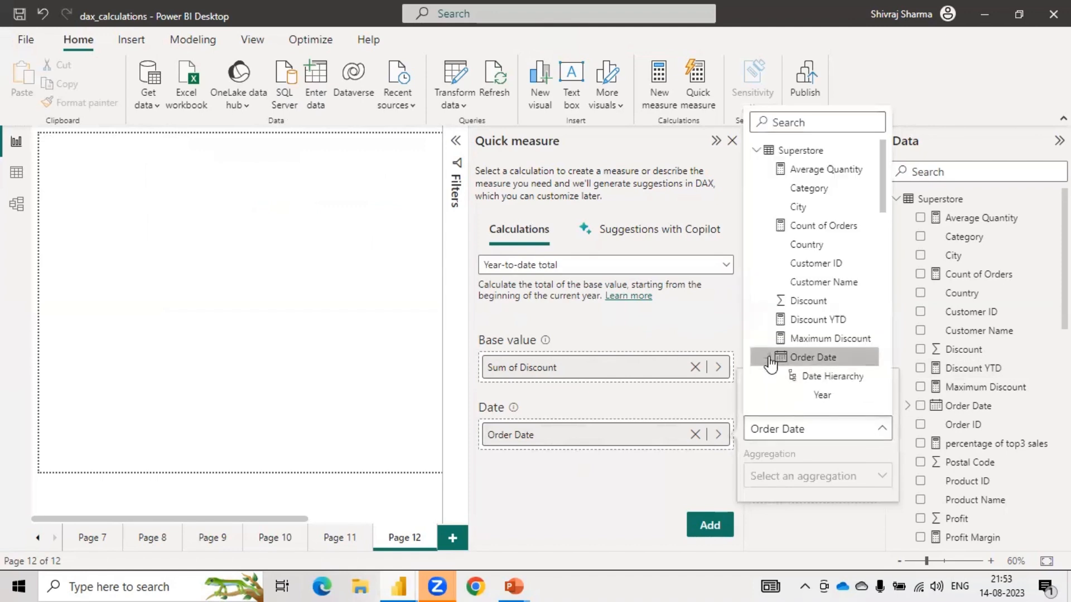
- Add a Power Apps visual to the page, enlarge it down to the page's lower edge, and read its getting-started instructions
click(805, 362)
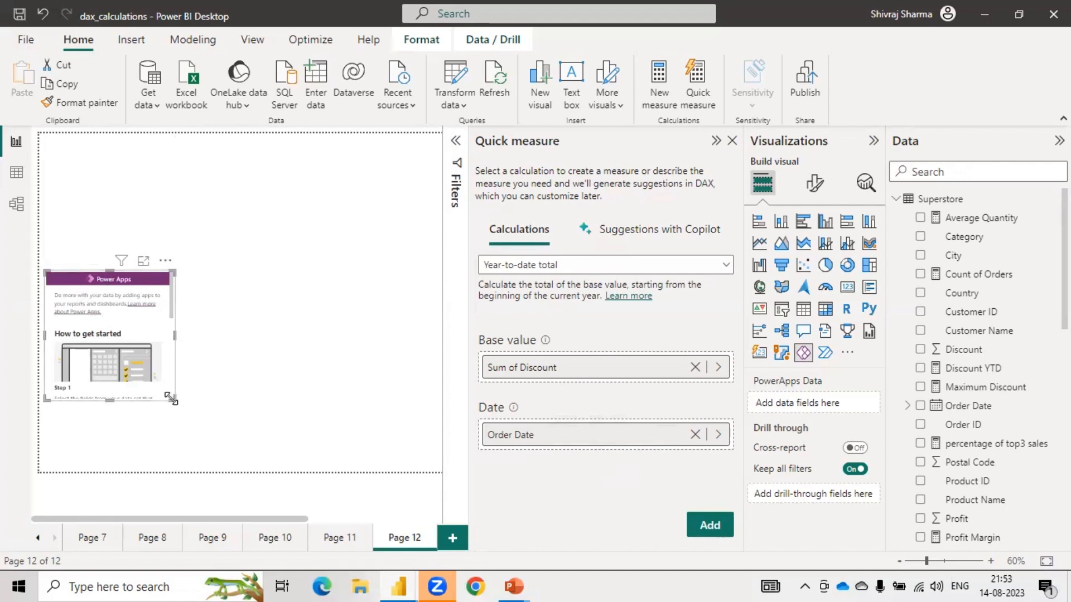
drag(175, 399, 378, 476)
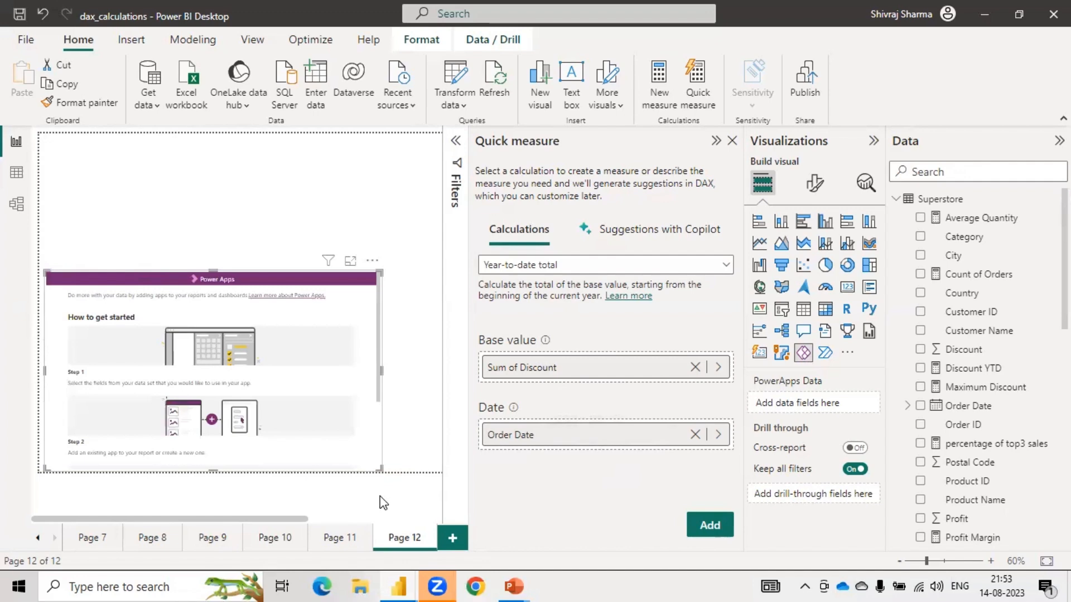
scroll(226, 385, down, 3)
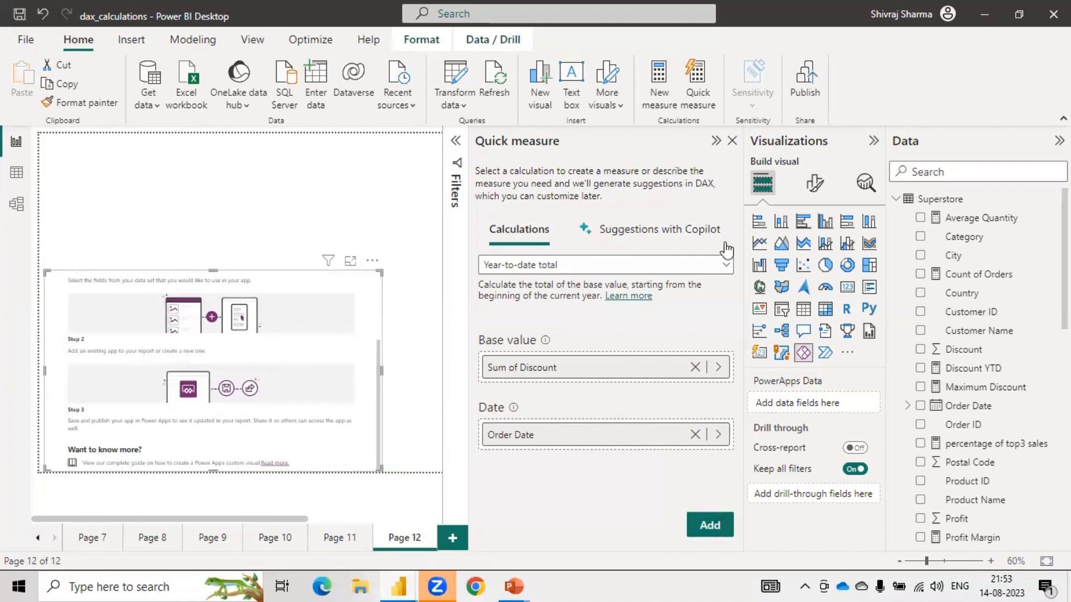
- Change the quick measure calculation to Average per category, and clear its base value and category
click(724, 265)
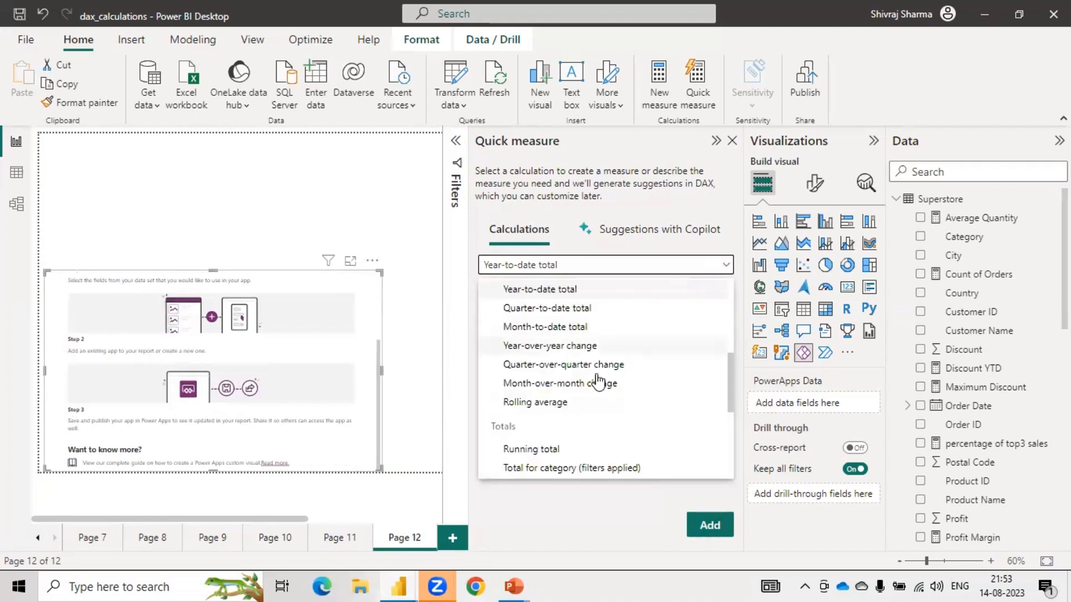
scroll(540, 413, up, 3)
scroll(538, 409, up, 3)
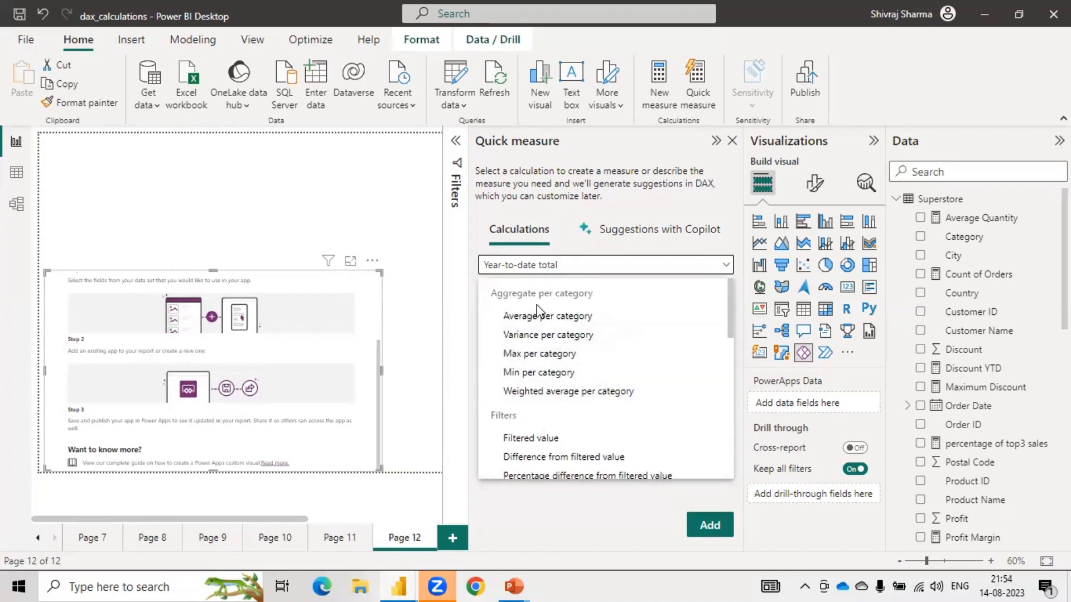
click(539, 316)
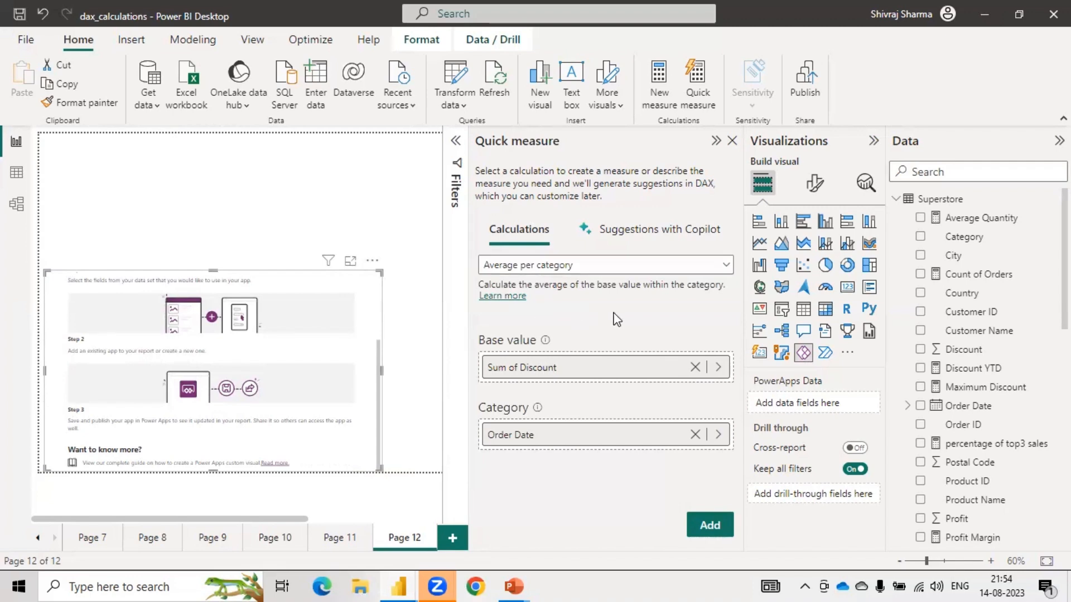
click(695, 367)
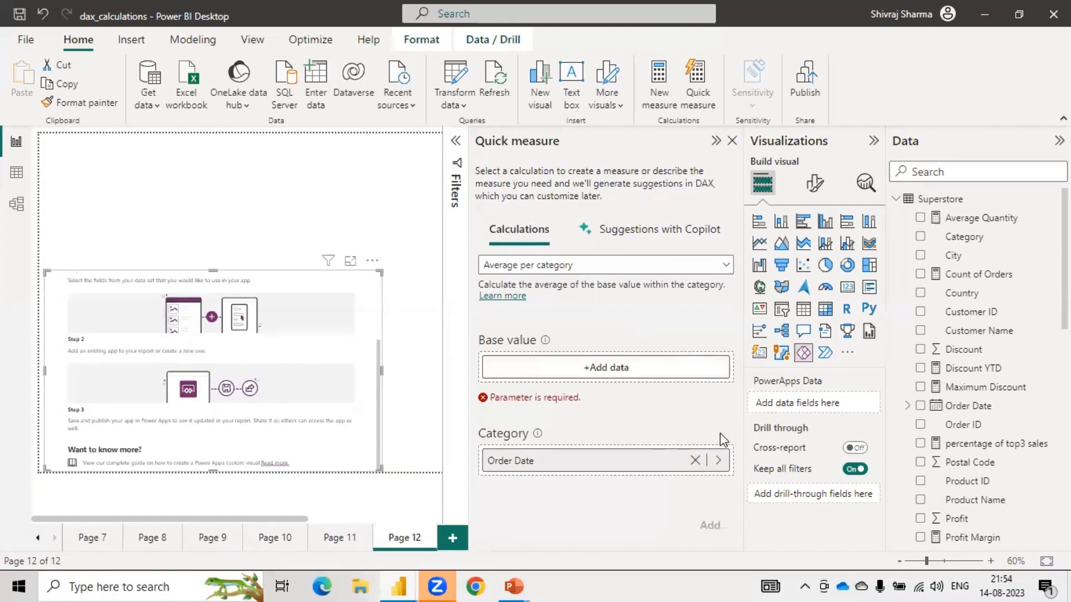
click(694, 460)
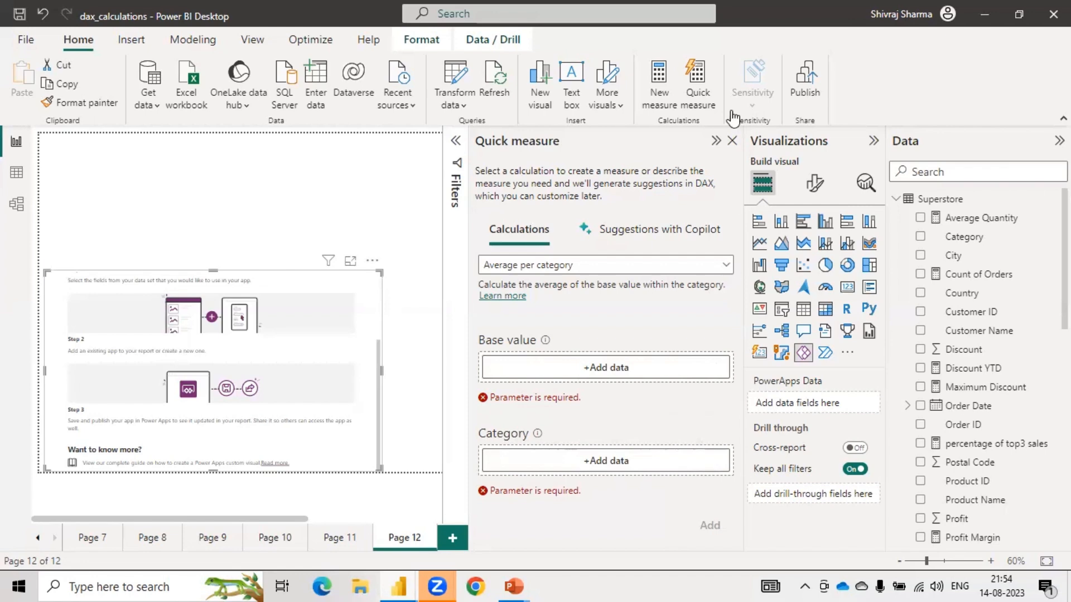
- Close the quick measure setup, deselect the Power Apps visual, and add a new blank report page
click(733, 140)
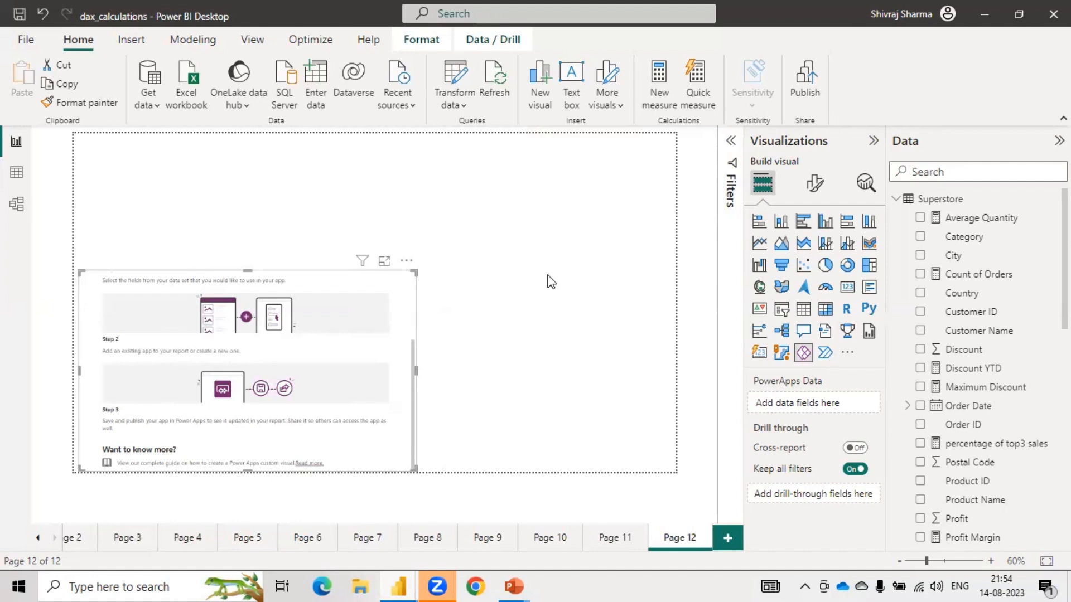
click(449, 303)
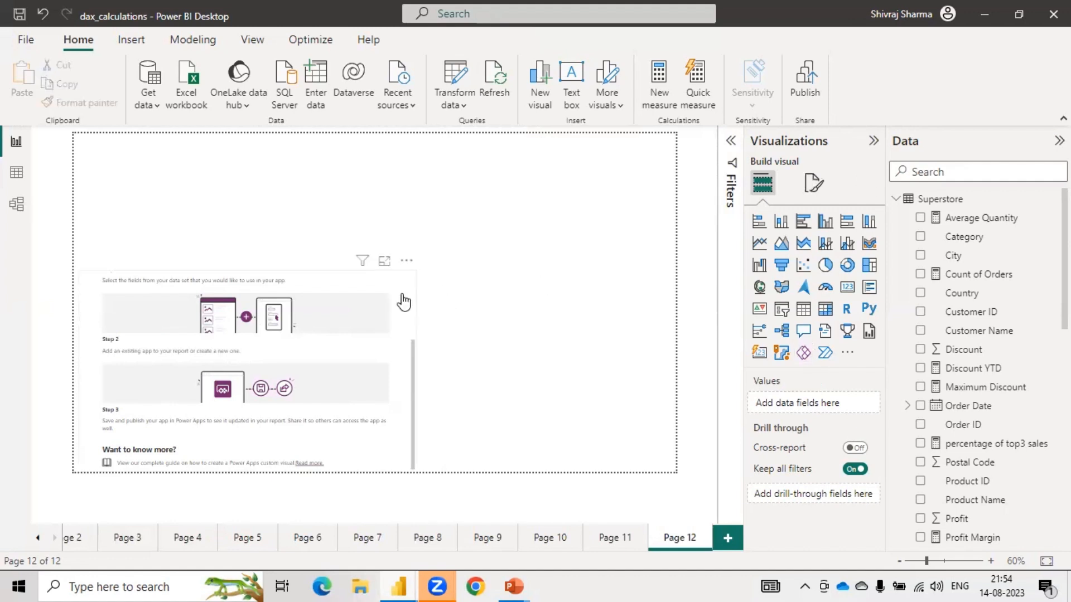
click(404, 302)
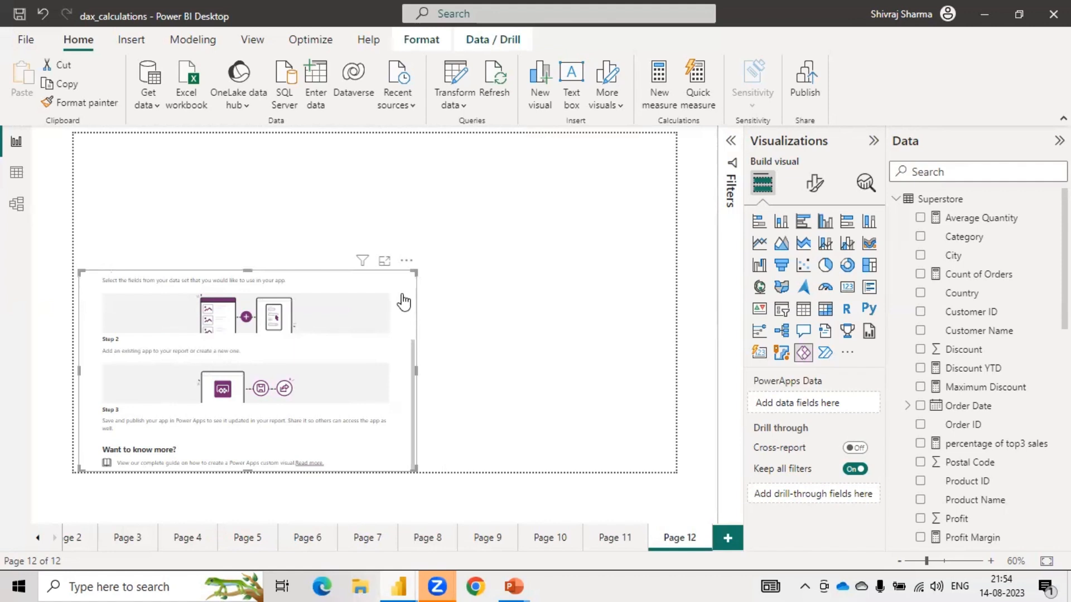
click(485, 314)
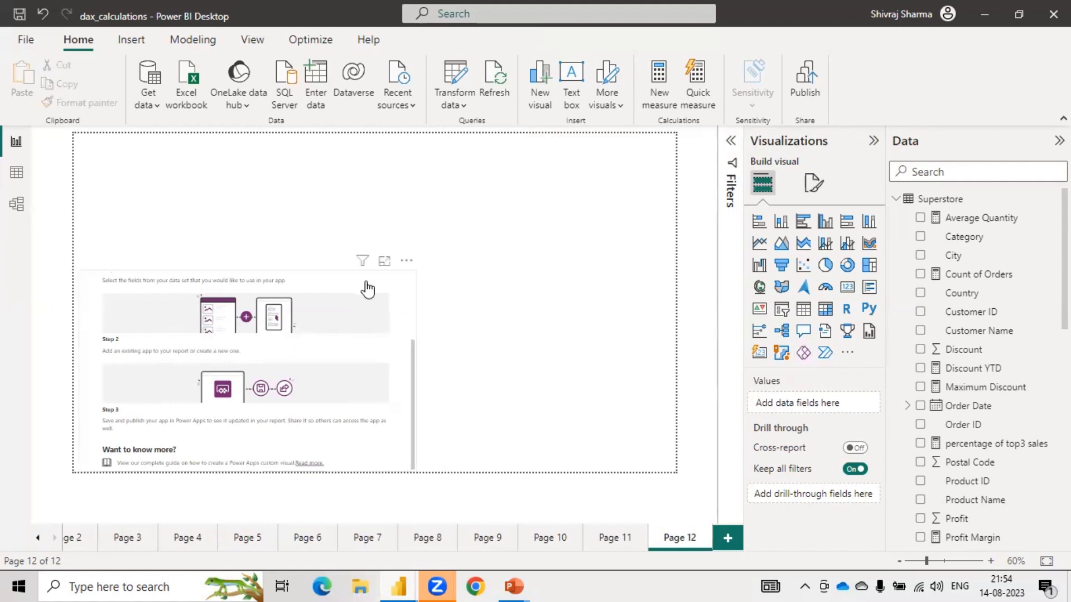
click(727, 537)
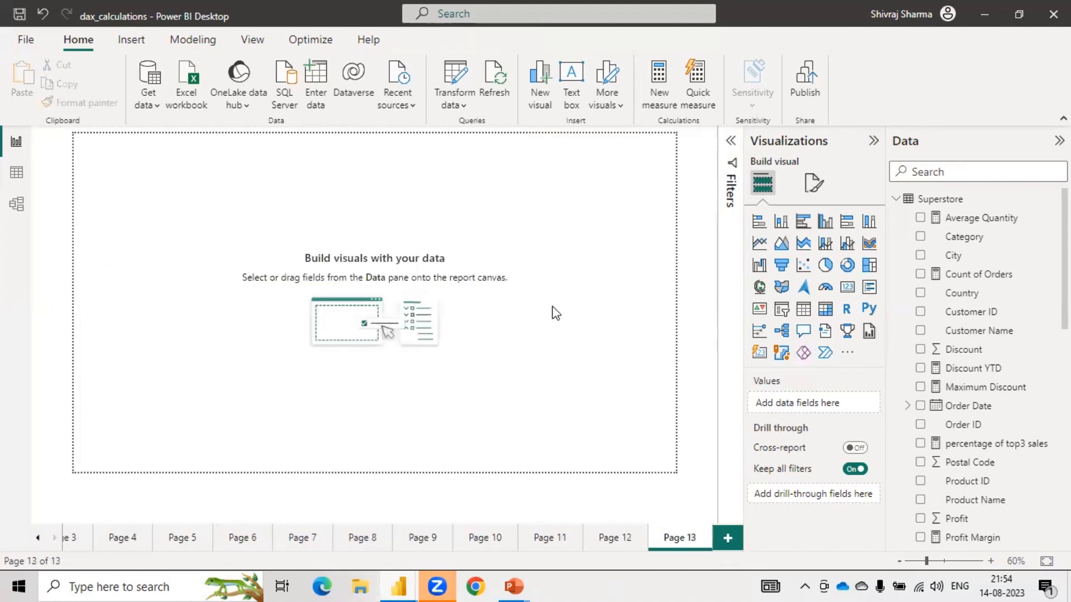
- Create an Average per category quick measure with Sum of Profit as the base value and Category as the category
click(697, 96)
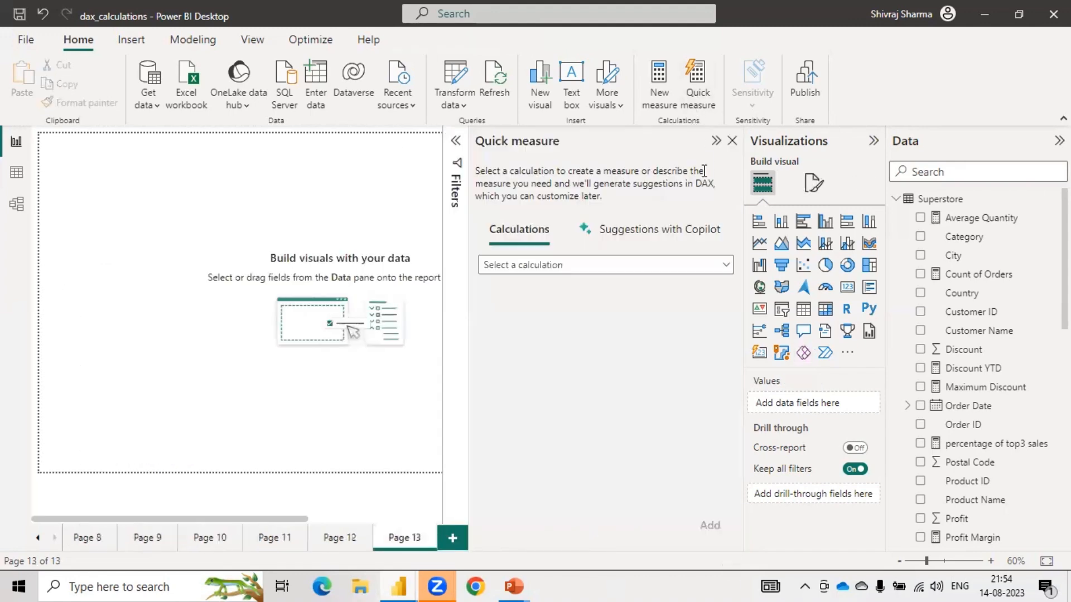
click(714, 267)
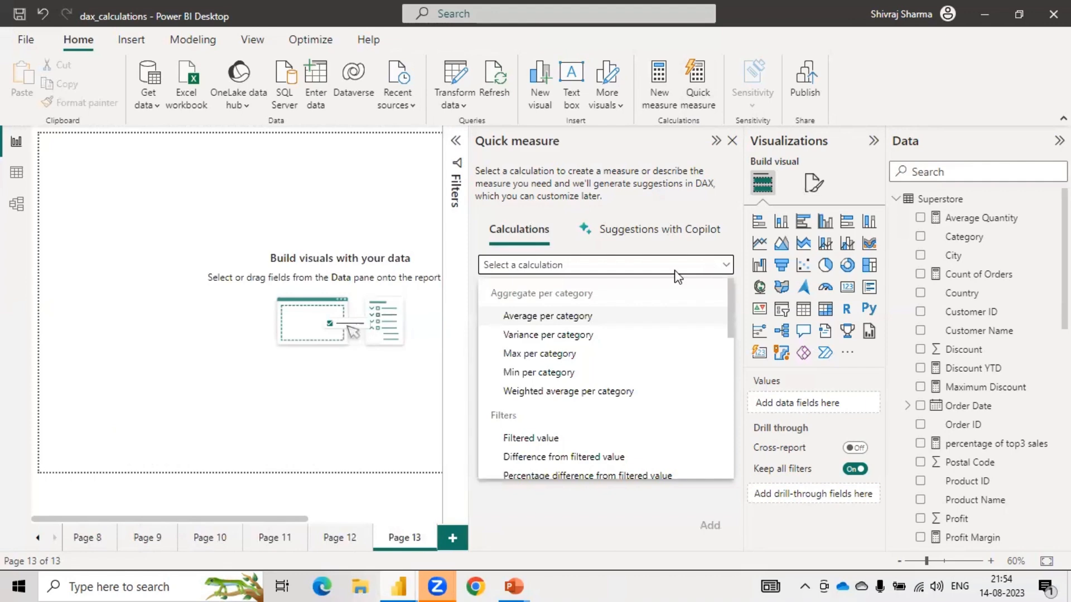
click(560, 318)
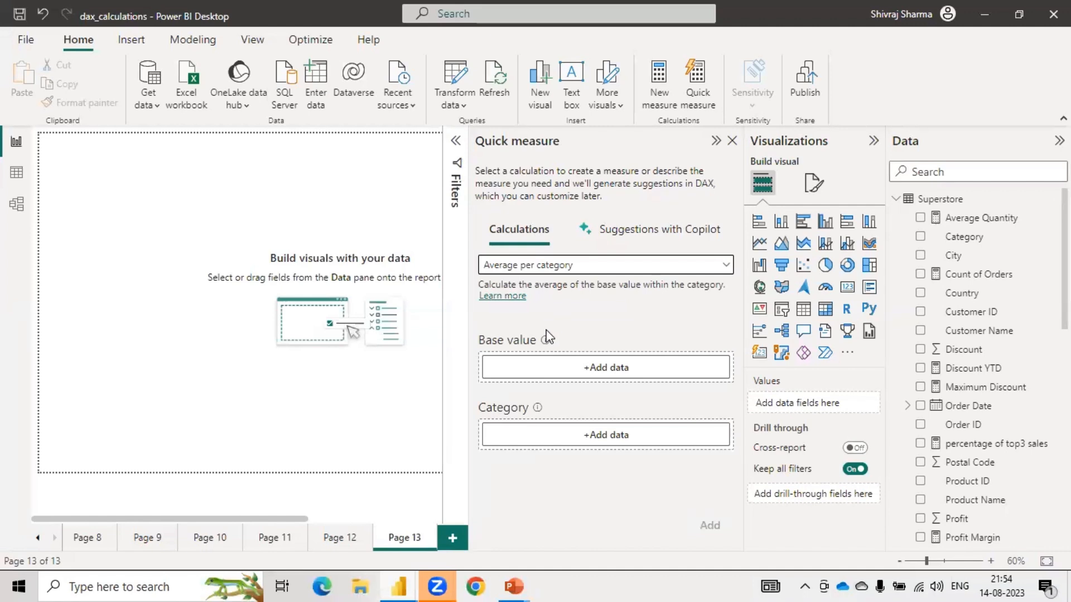
mouse_move(545, 341)
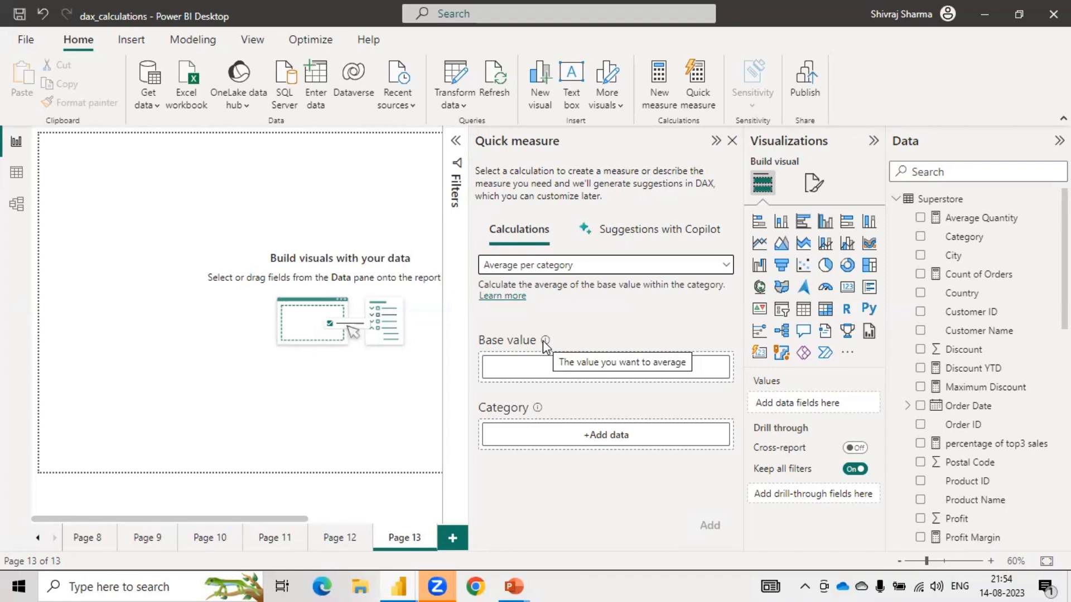
drag(955, 518, 629, 372)
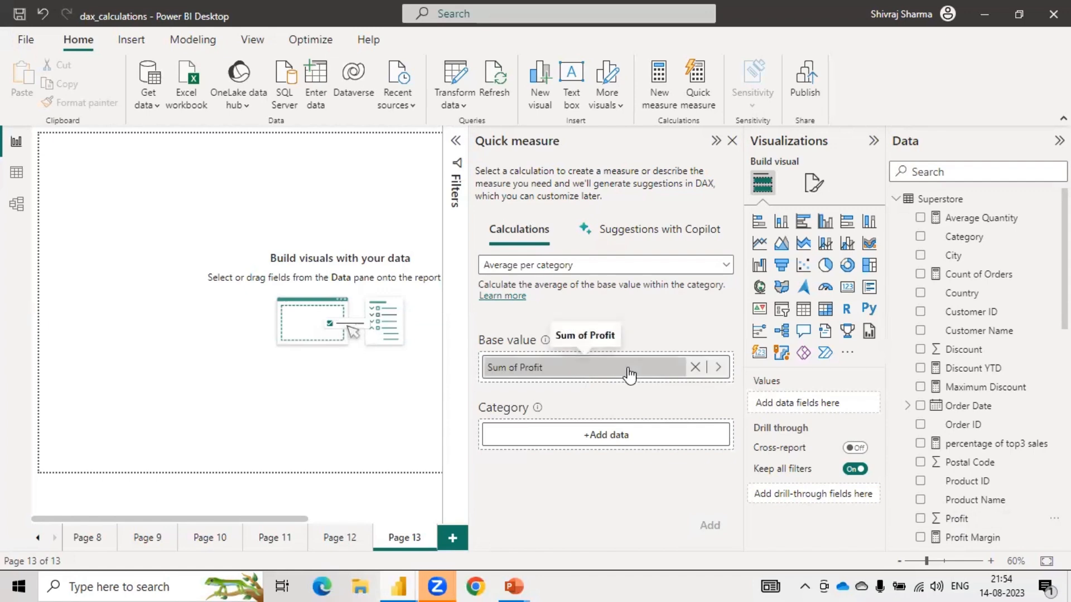
mouse_move(537, 409)
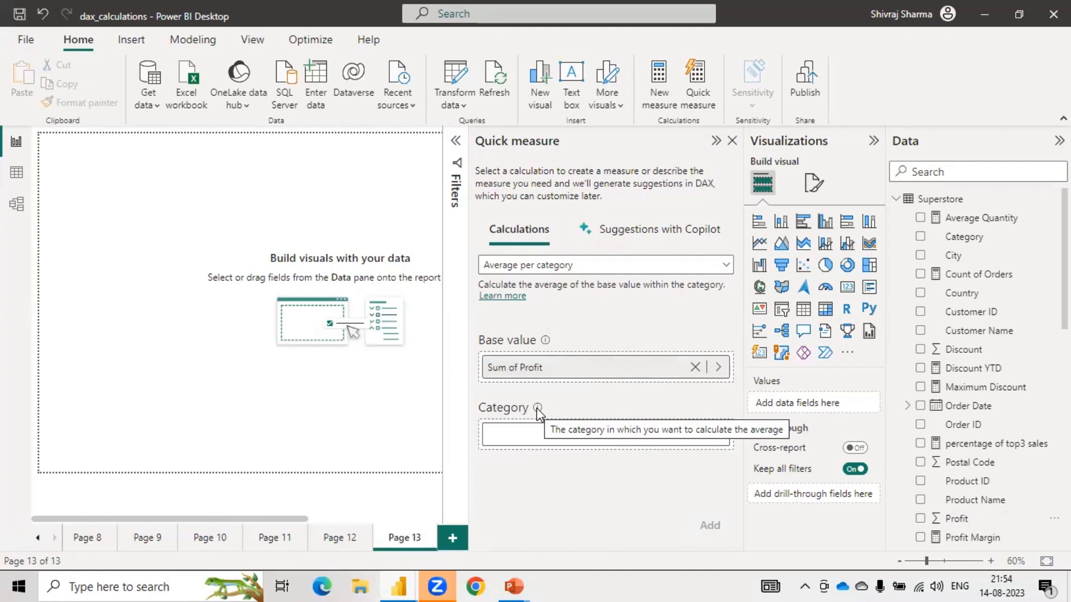
drag(973, 245, 595, 441)
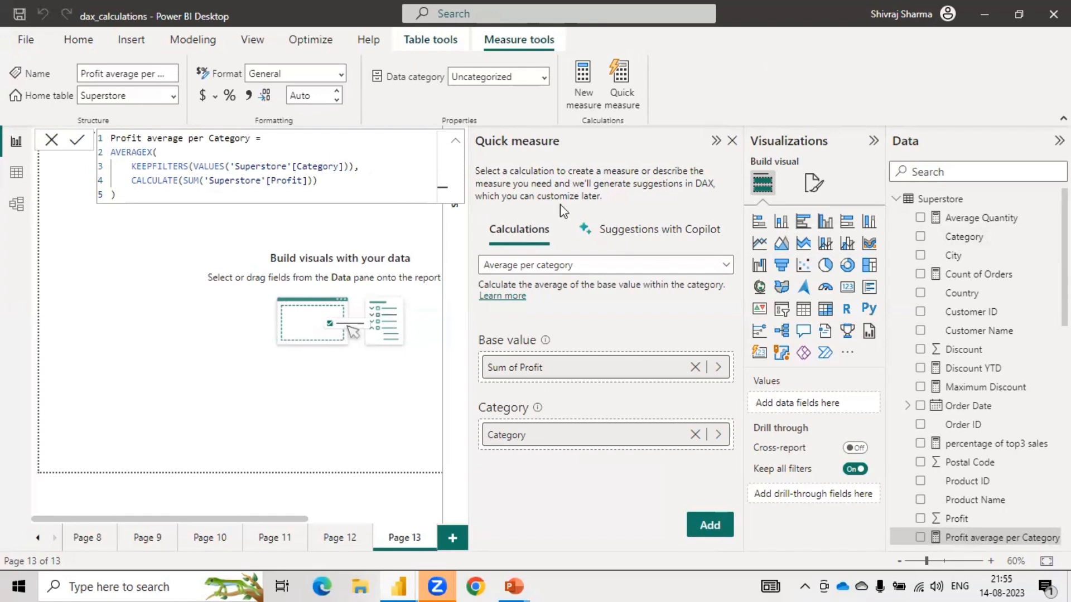
- Review the other available quick measure calculations, then close the quick measure setup and the new measure's formula
click(641, 267)
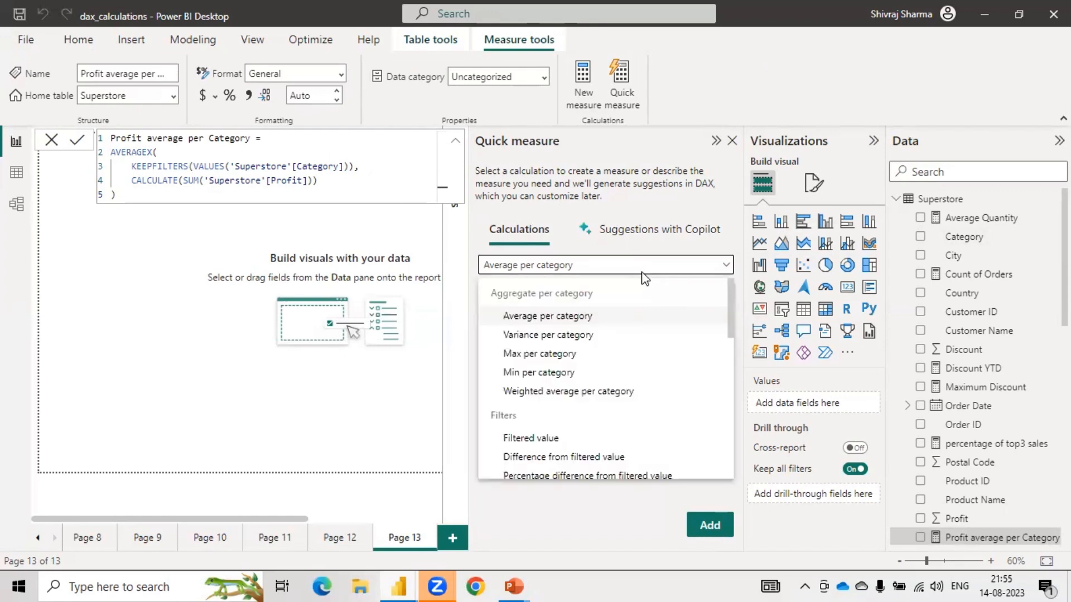
scroll(614, 379, down, 5)
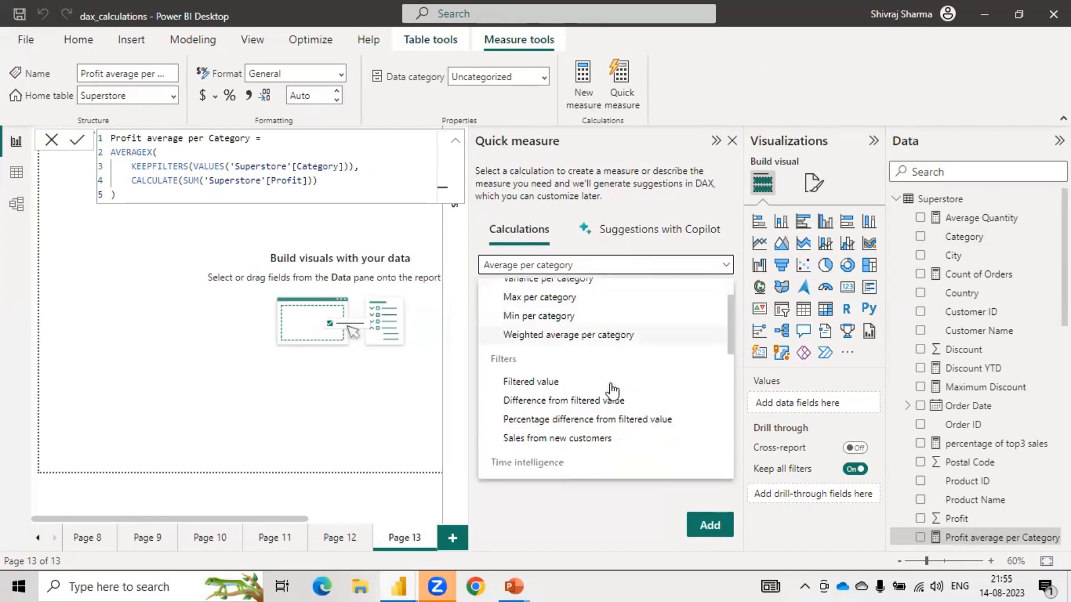
scroll(614, 390, down, 6)
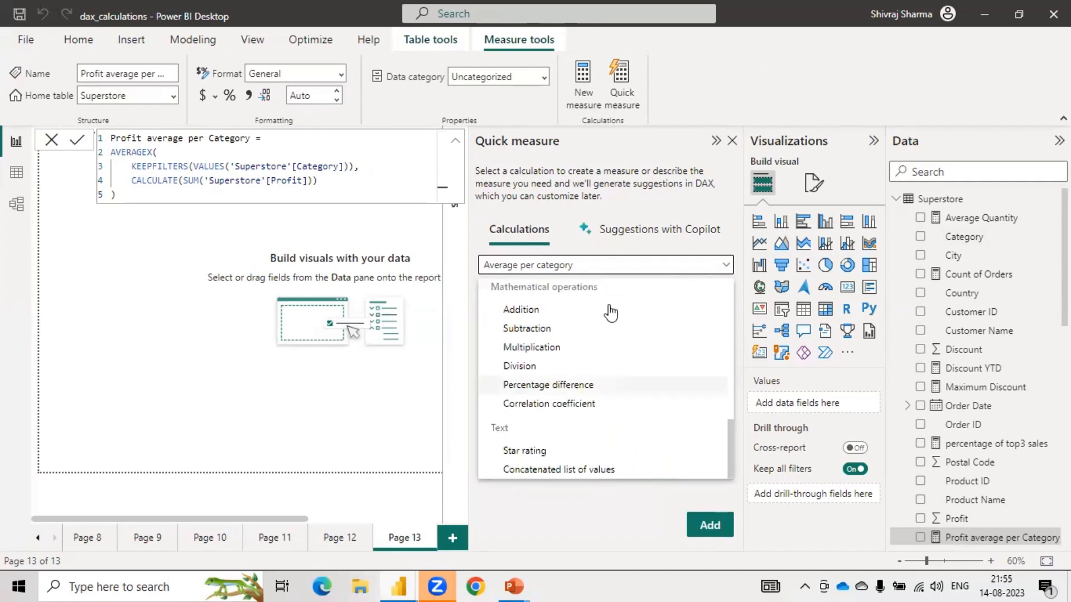
click(733, 142)
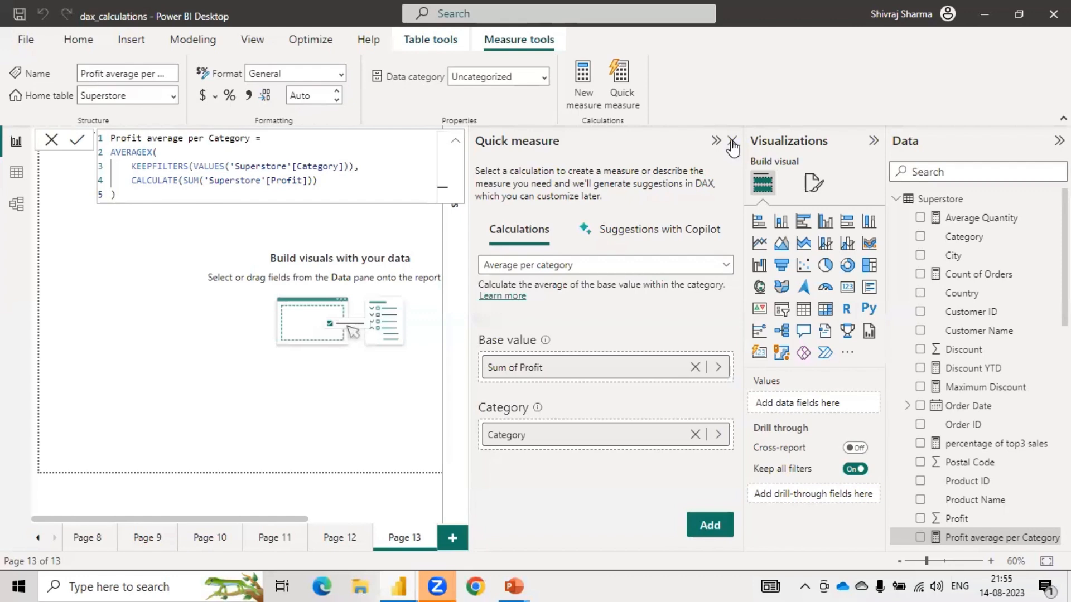
click(733, 142)
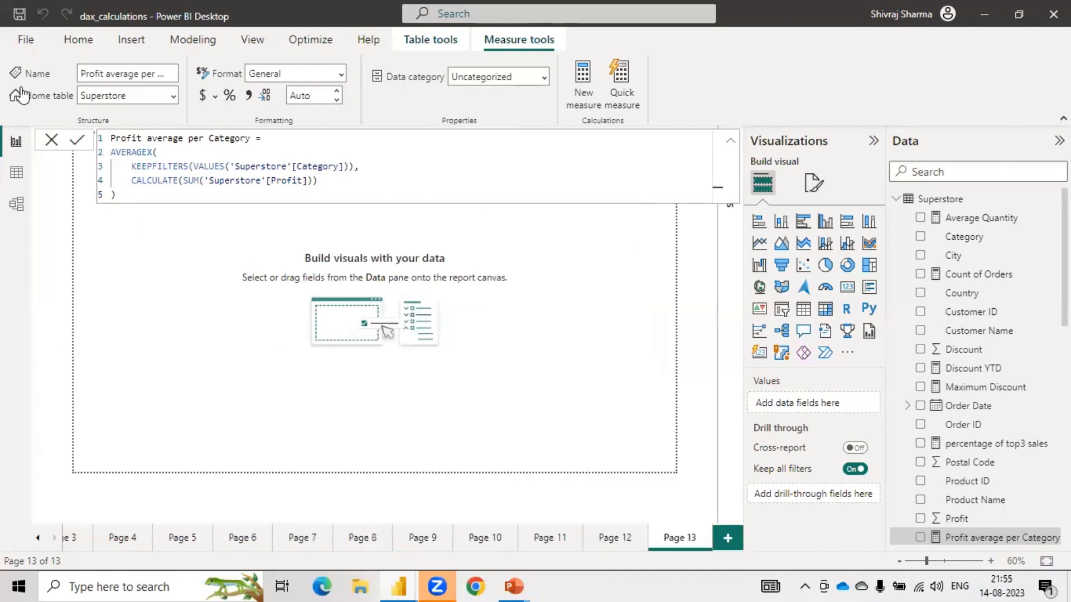
click(52, 144)
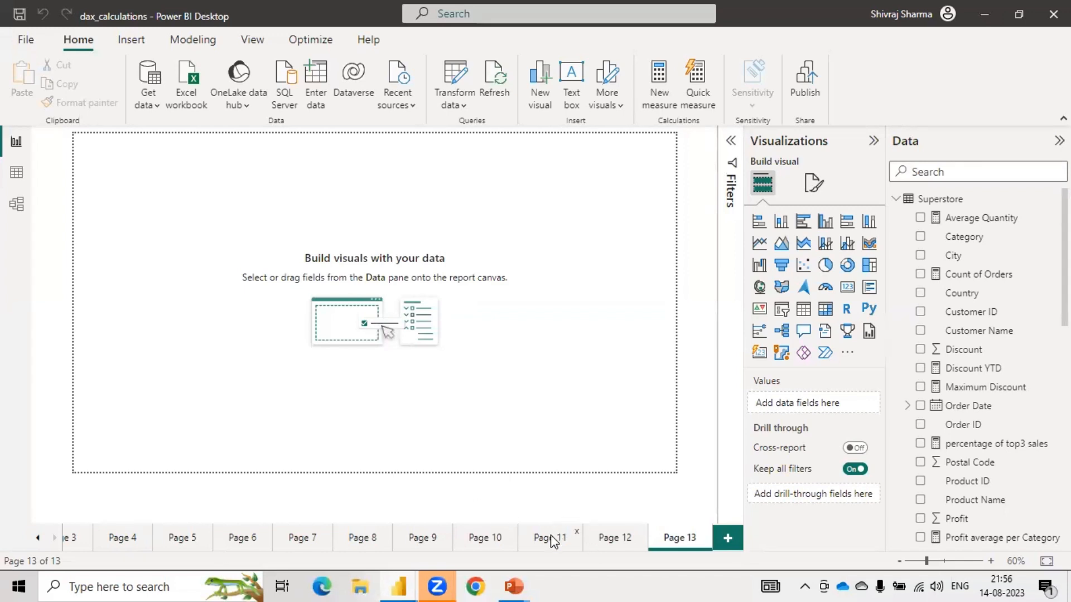
mouse_move(513, 587)
click(635, 501)
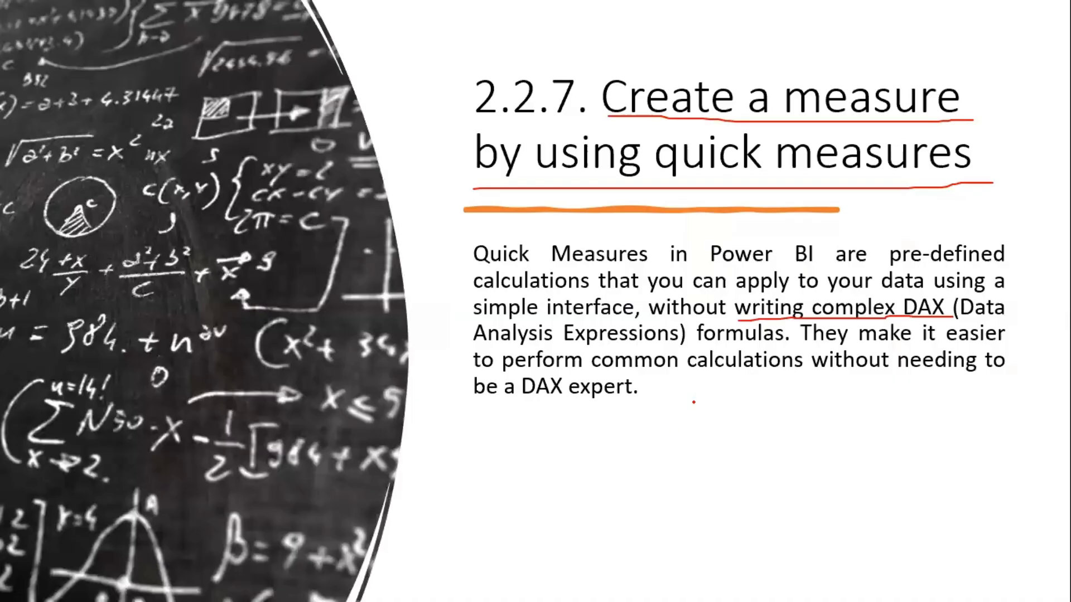
key(Right)
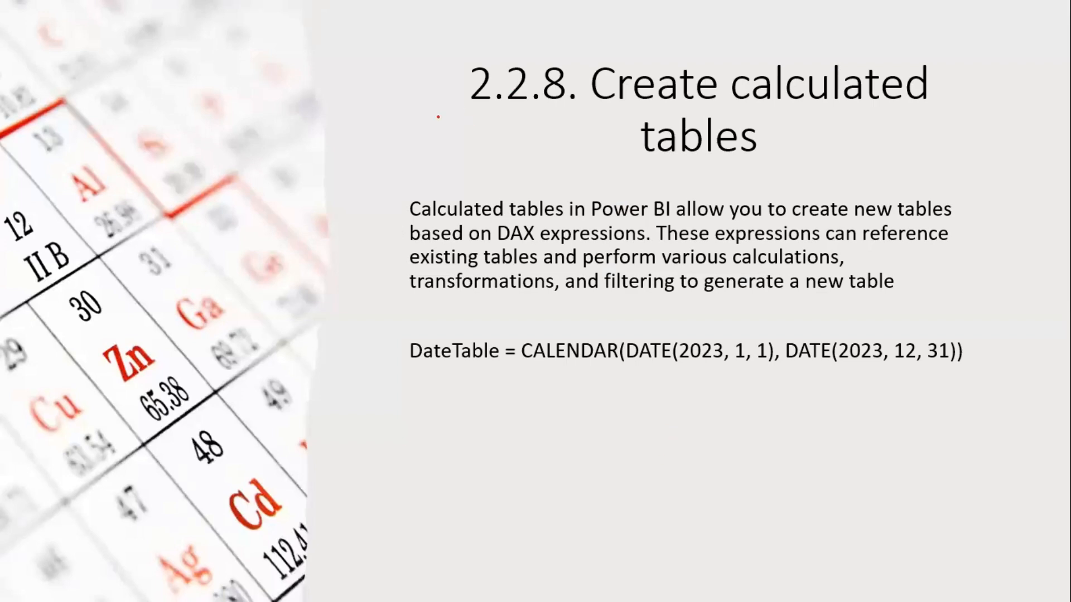
drag(439, 117, 671, 116)
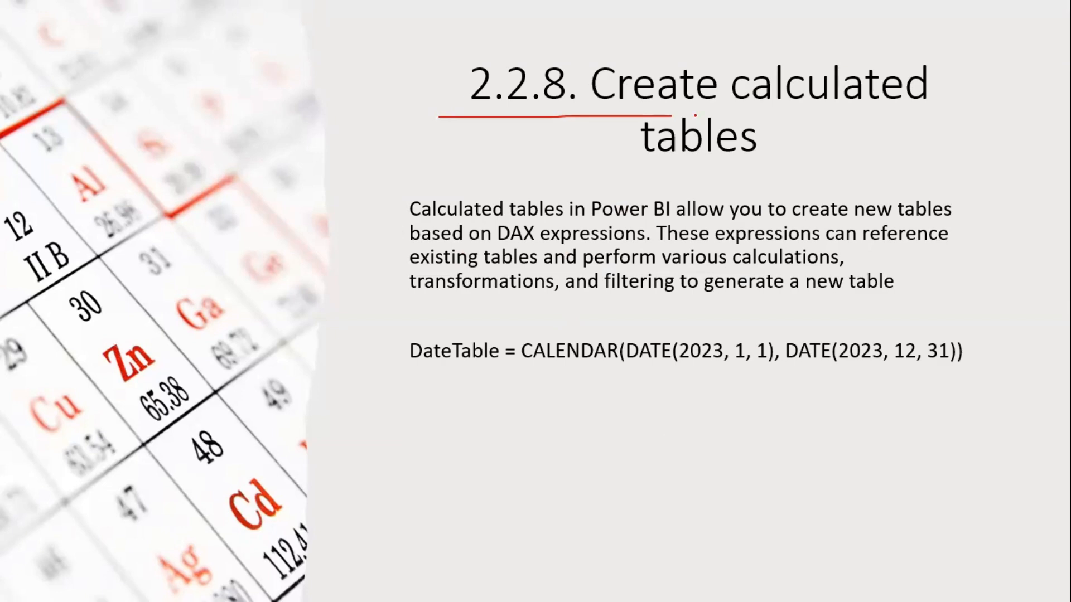
drag(695, 116, 971, 116)
drag(628, 160, 827, 158)
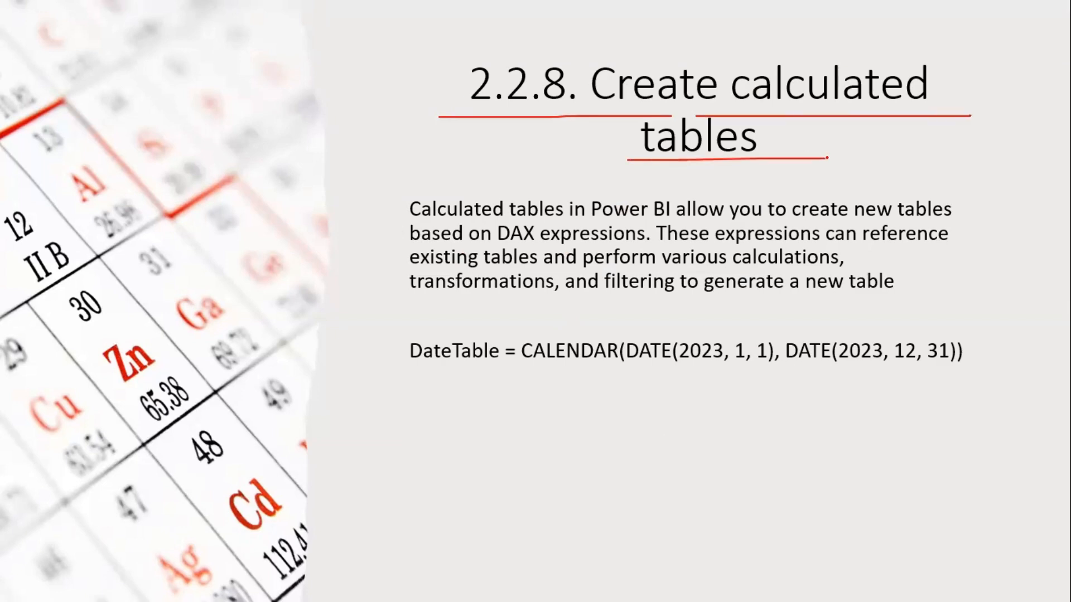
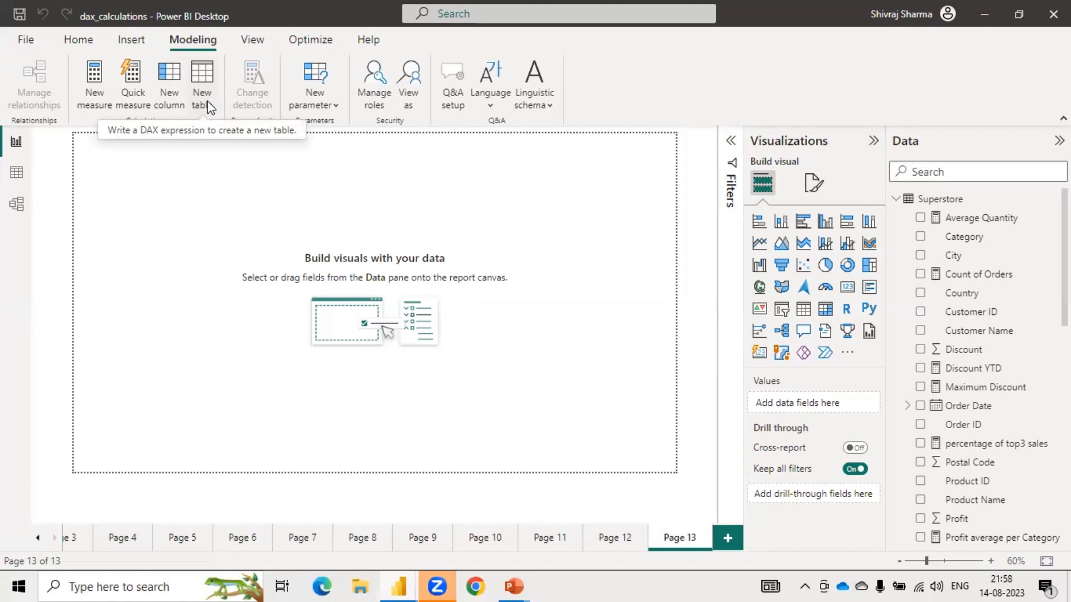
- Create a calculated table with the formula DateTable = CALENDAR(DATE(2023, 1, 1), DATE(2023, 12, 31))
click(207, 102)
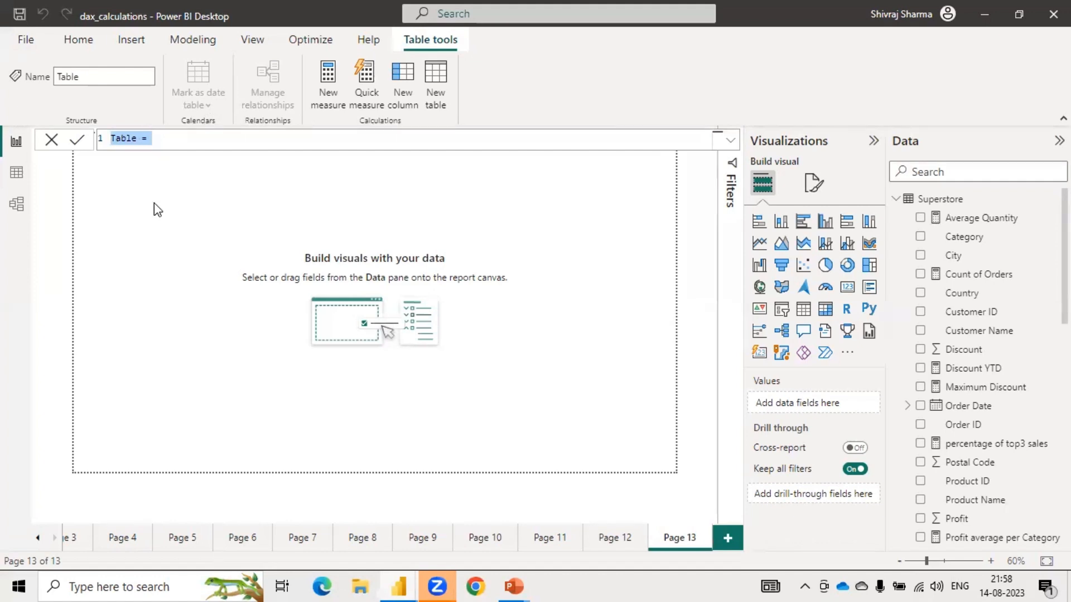
text(DateTable = CALENDAR(DATE(2023, 1, 1), DATE(2023, 12, 31)))
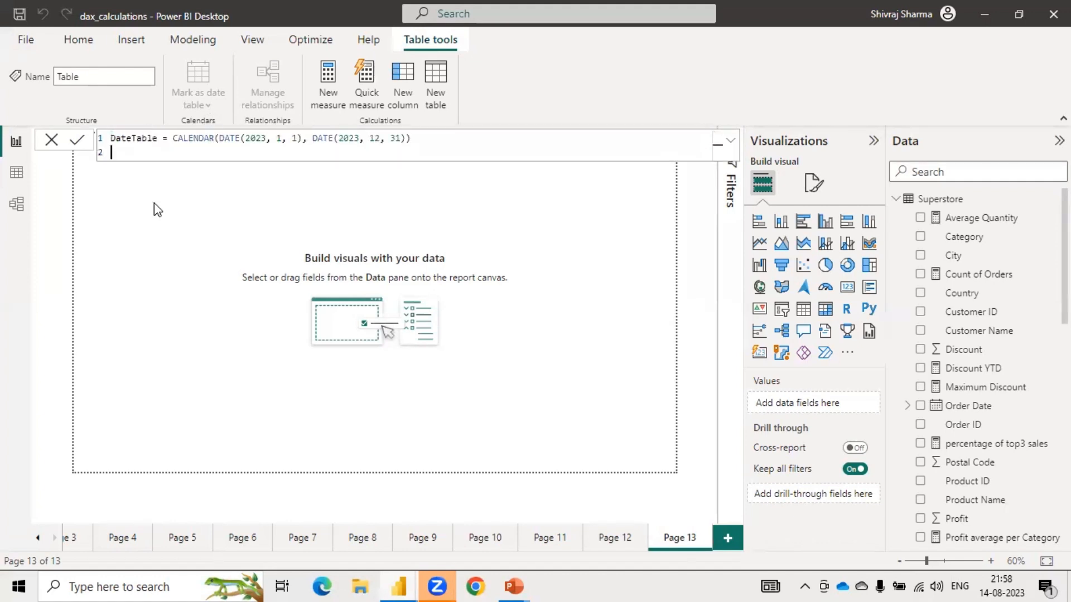
key(BackSpace)
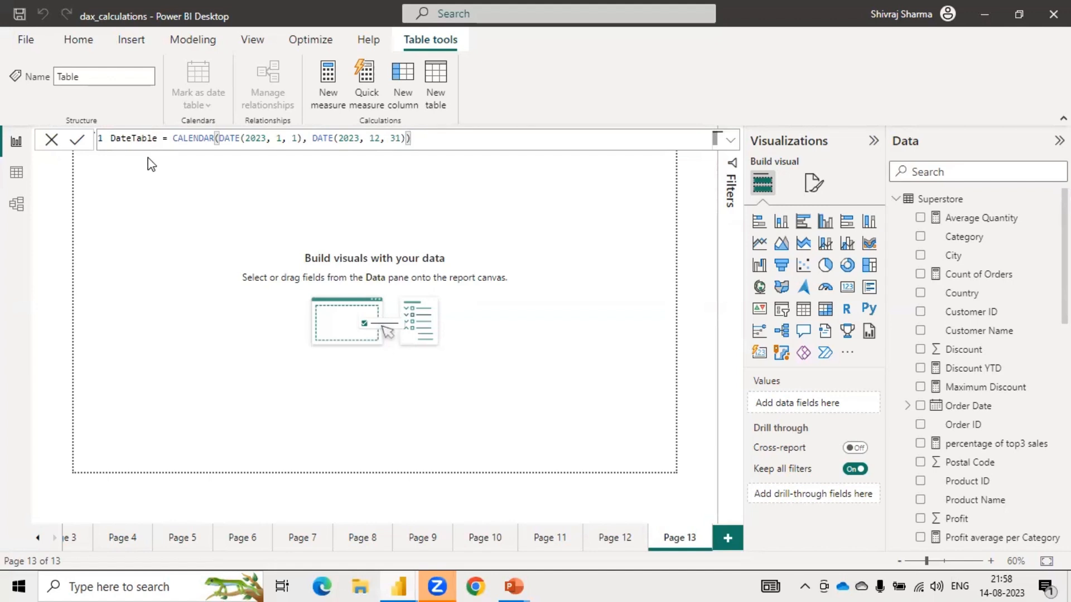
click(204, 138)
click(236, 138)
click(322, 138)
click(428, 140)
key(Return)
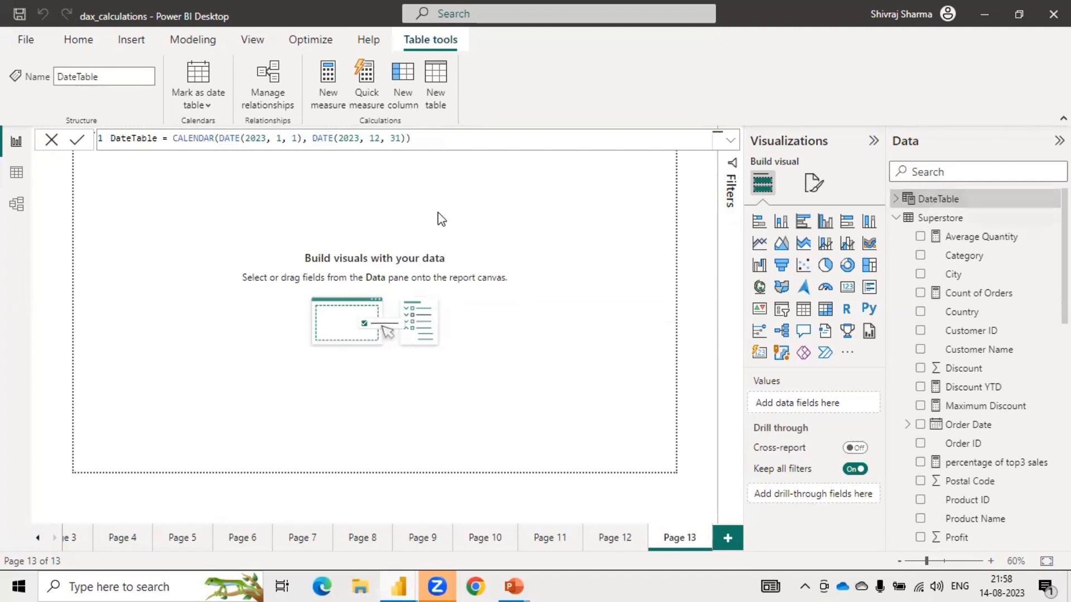
- Collapse the Superstore table and expand DateTable down to the levels of its Date Hierarchy to examine its fields
click(899, 222)
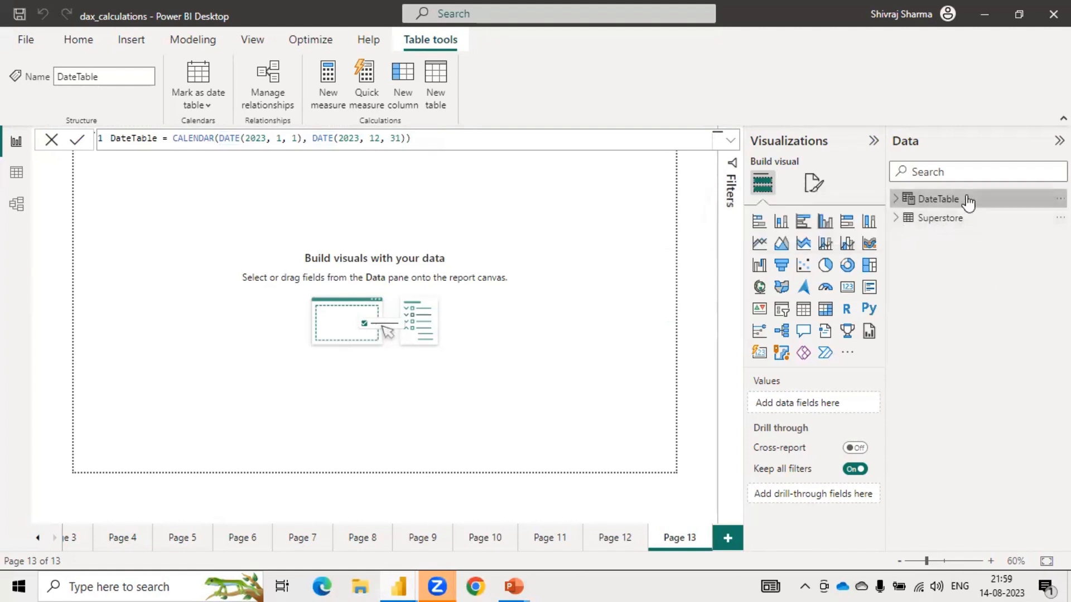
click(896, 201)
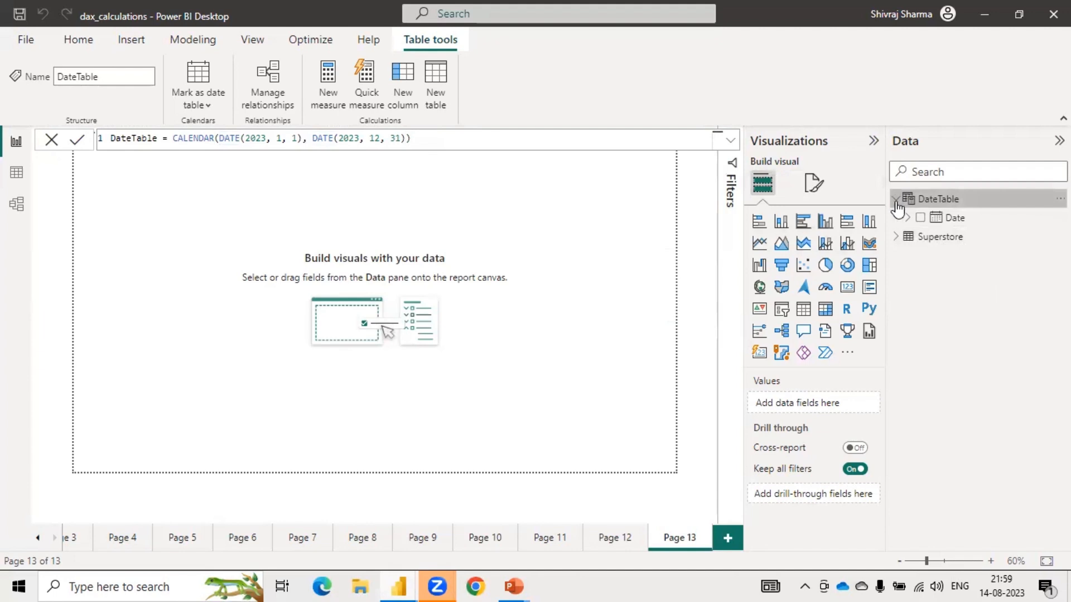
click(907, 218)
click(917, 237)
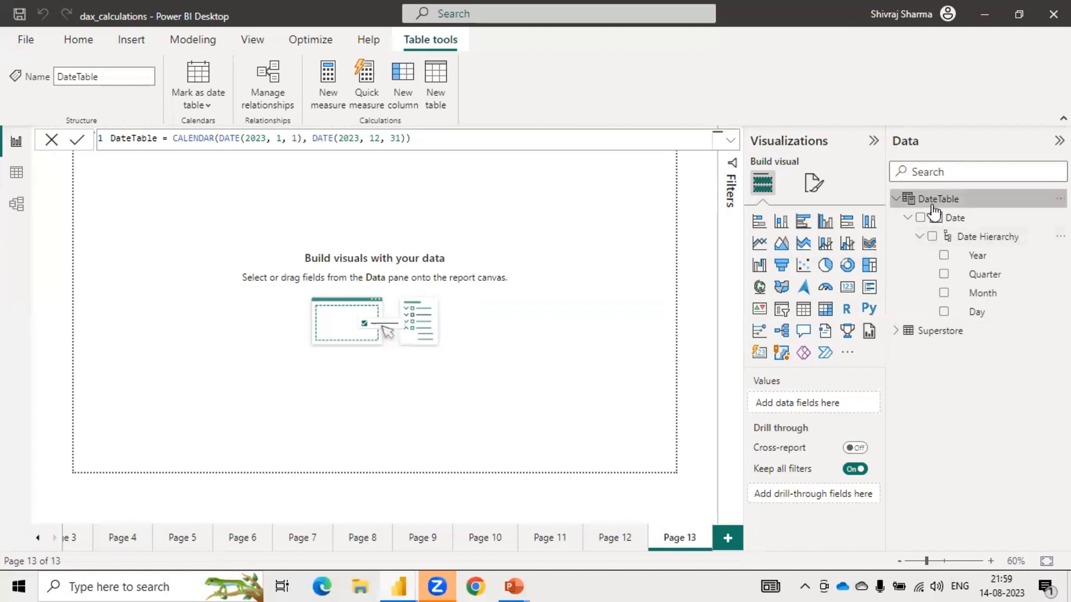
mouse_move(934, 211)
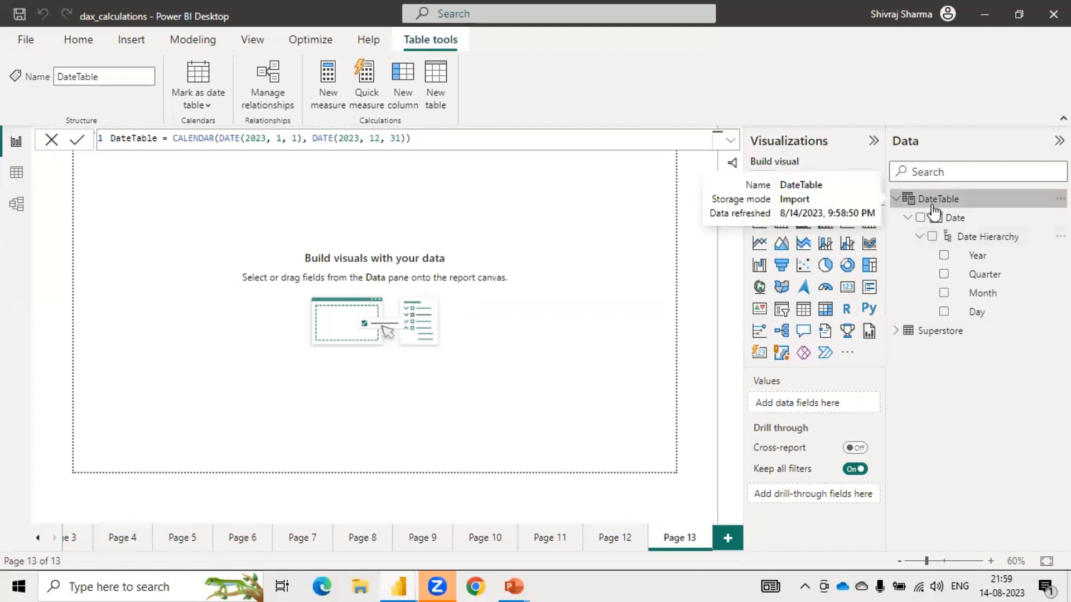
- Show the rows of DateTable in the table view and look through its dates across the year
click(17, 174)
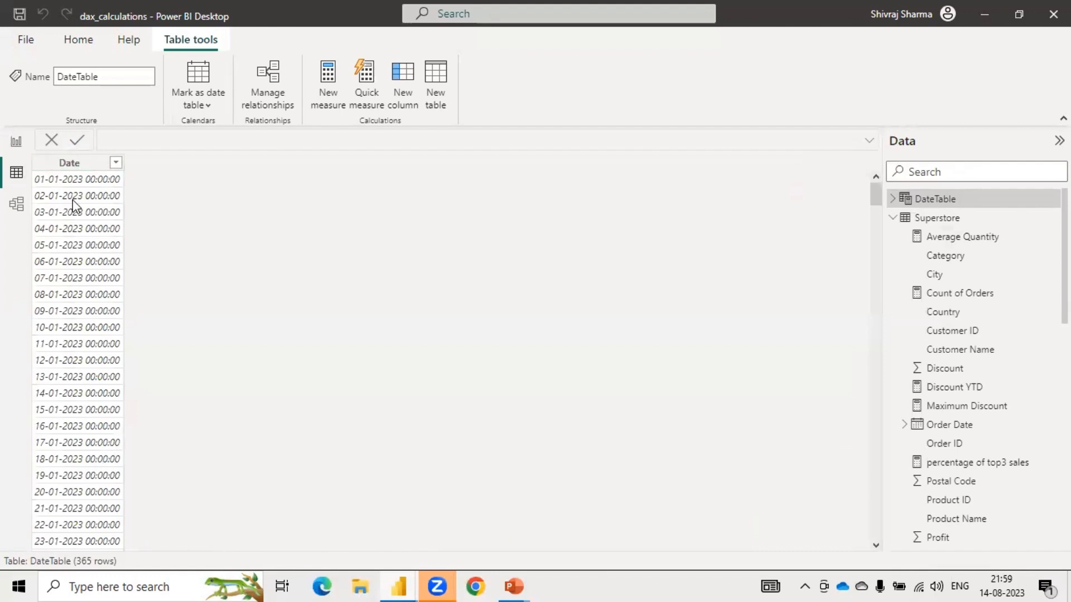
scroll(75, 267, down, 20)
scroll(74, 272, down, 20)
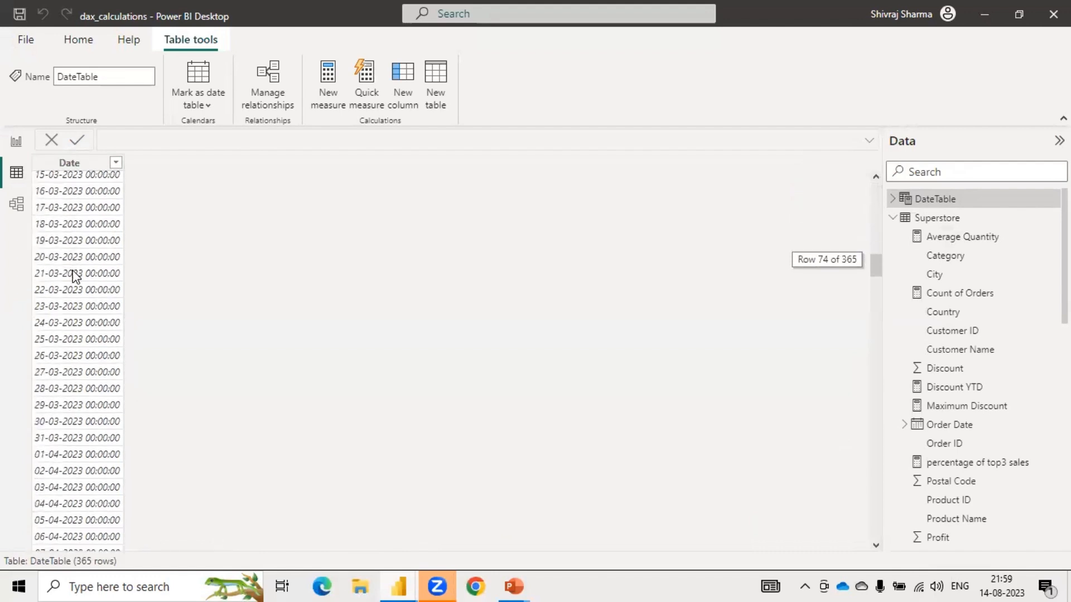
scroll(74, 274, down, 20)
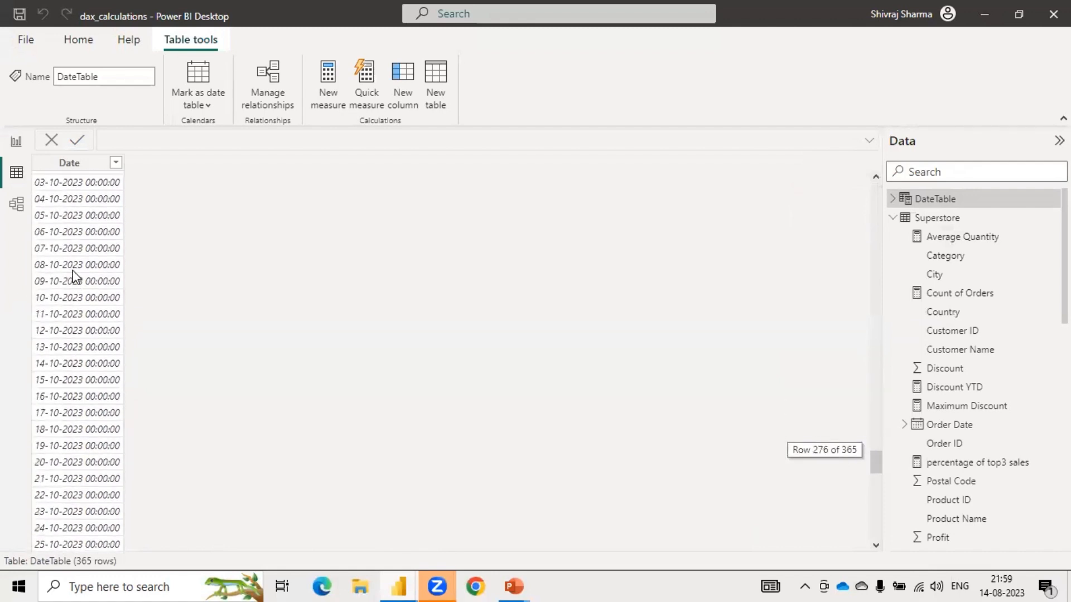
scroll(76, 276, up, 20)
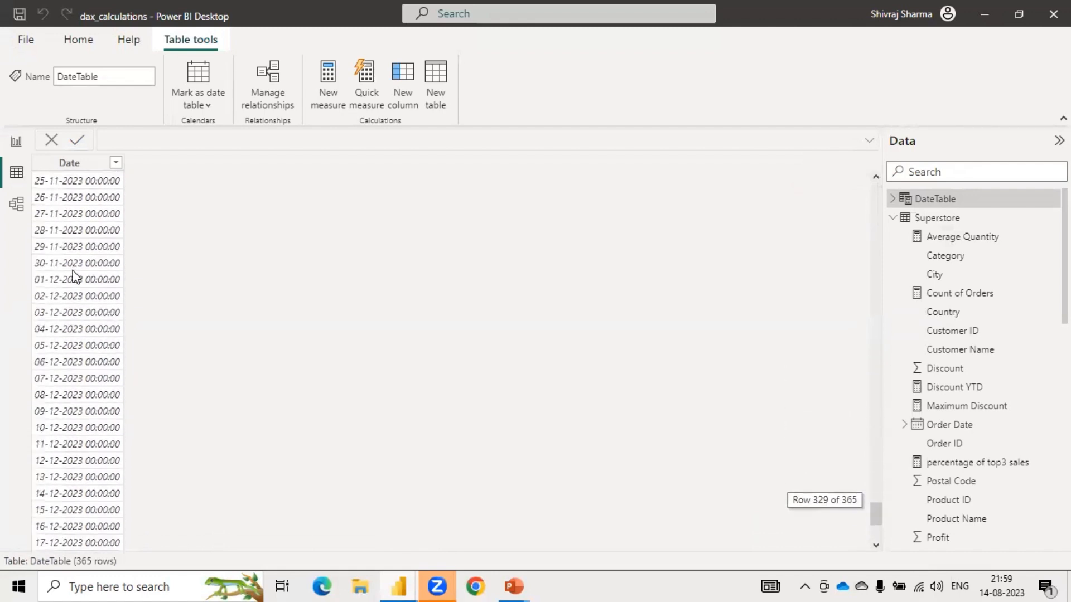
- Return to the first dates of DateTable and check the commands available for its Date column
scroll(76, 276, up, 20)
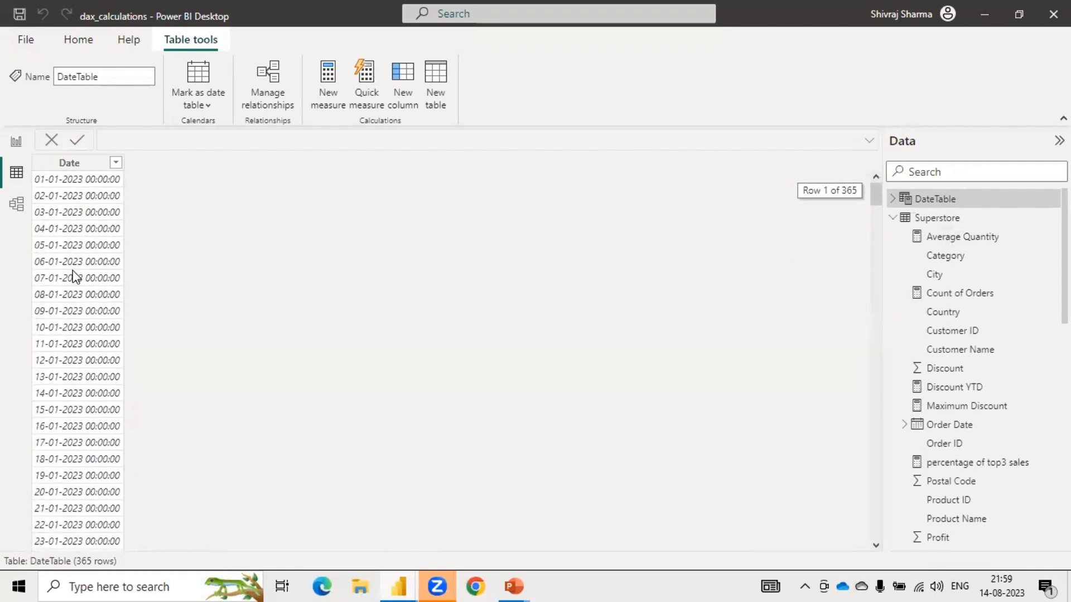
right_click(69, 166)
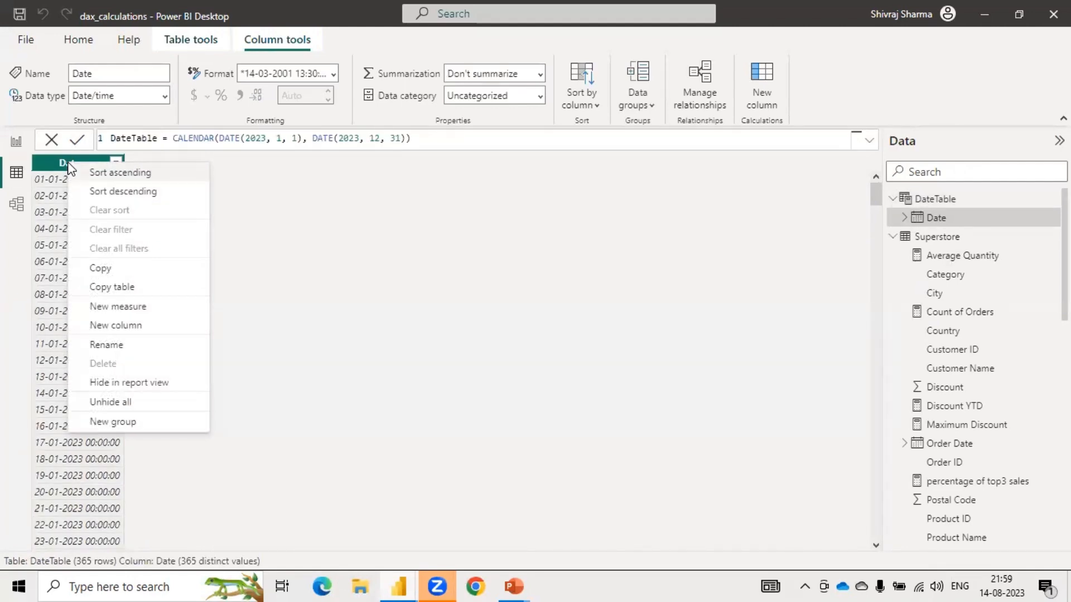
click(408, 282)
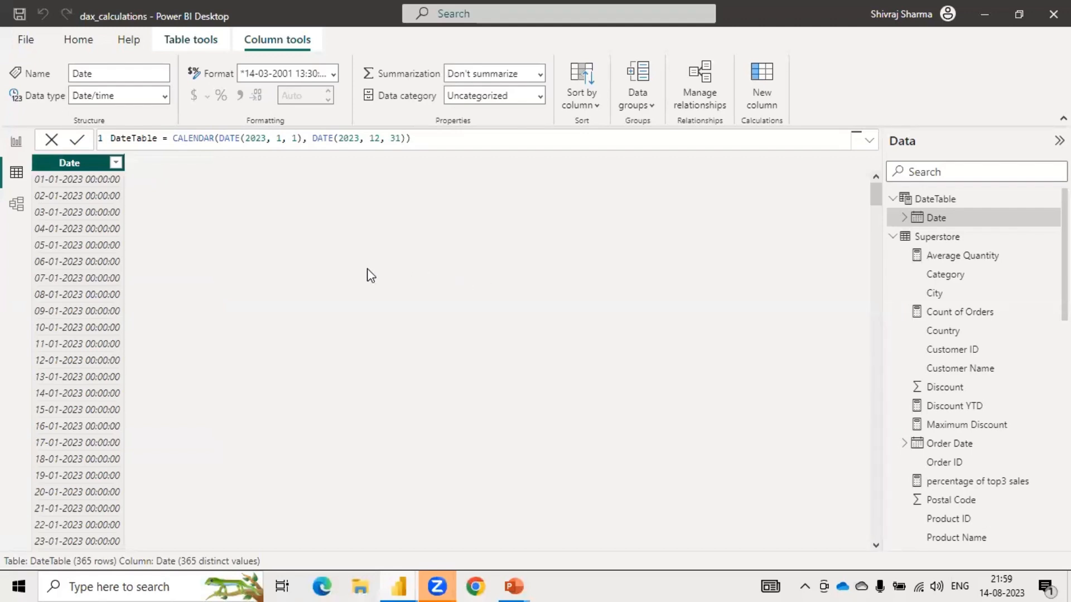
- Relate Superstore's Order Date to DateTable's Date in the model view, and move the DateTable card farther from the Superstore card
click(16, 142)
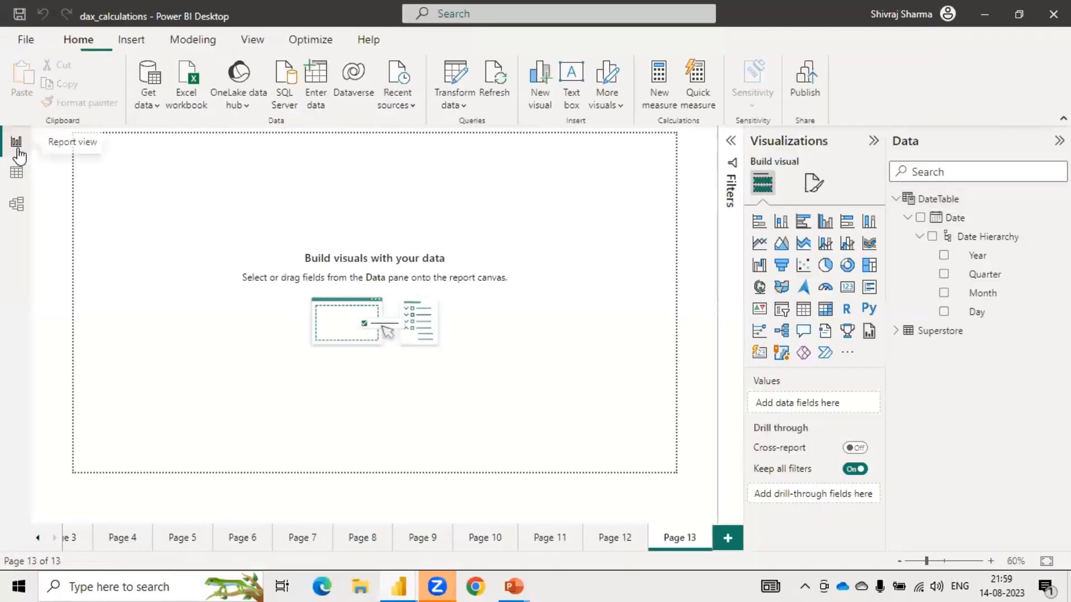
click(17, 205)
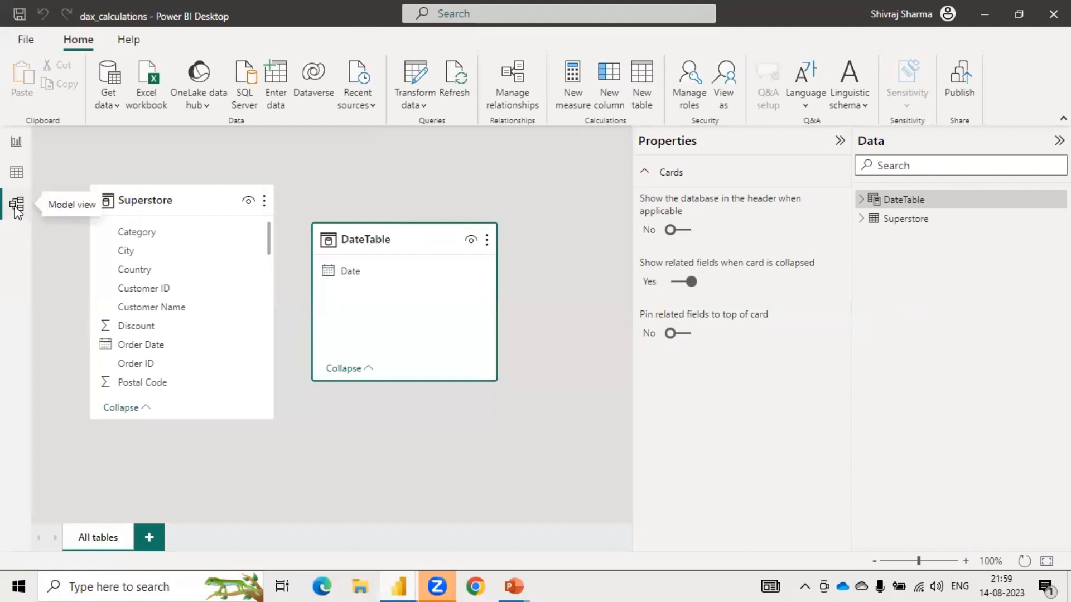
drag(155, 346, 357, 272)
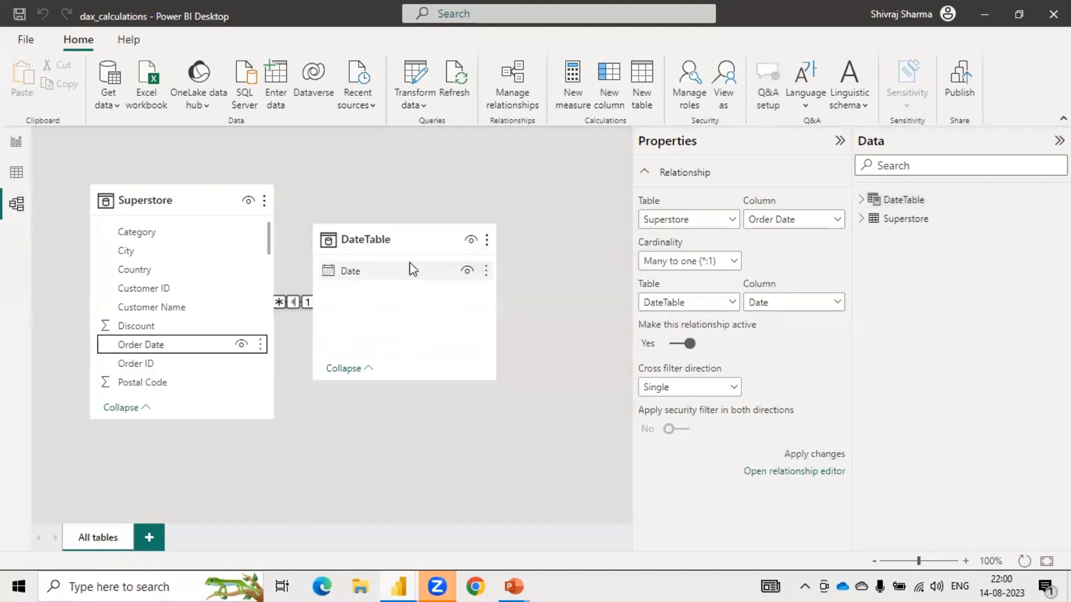
drag(410, 233, 496, 225)
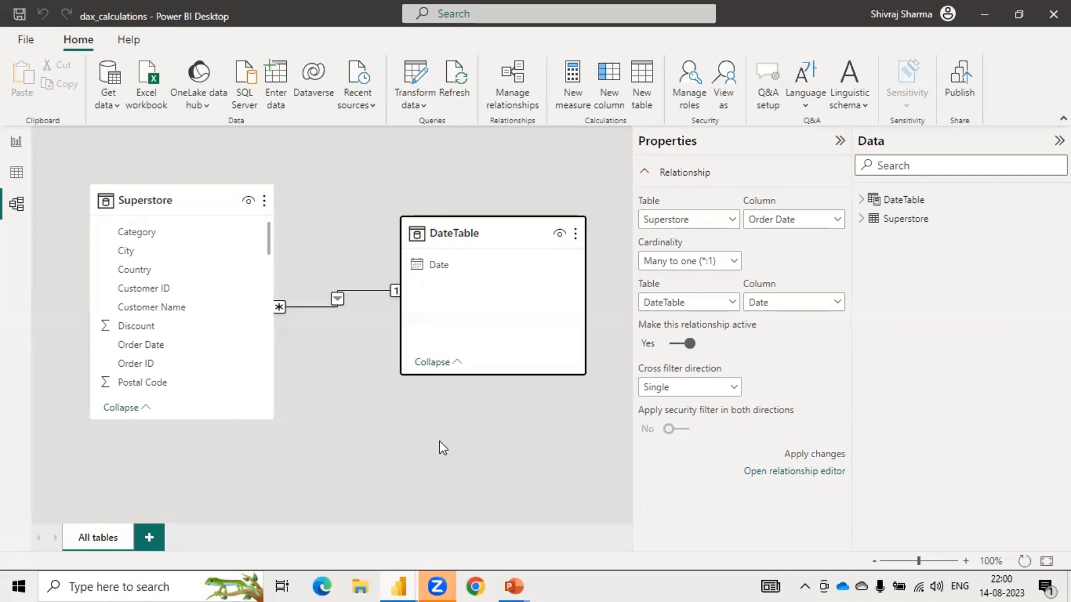
- In the report view, build a table visual from DateTable's Date hierarchy and Superstore's Profit, and enlarge it
click(16, 143)
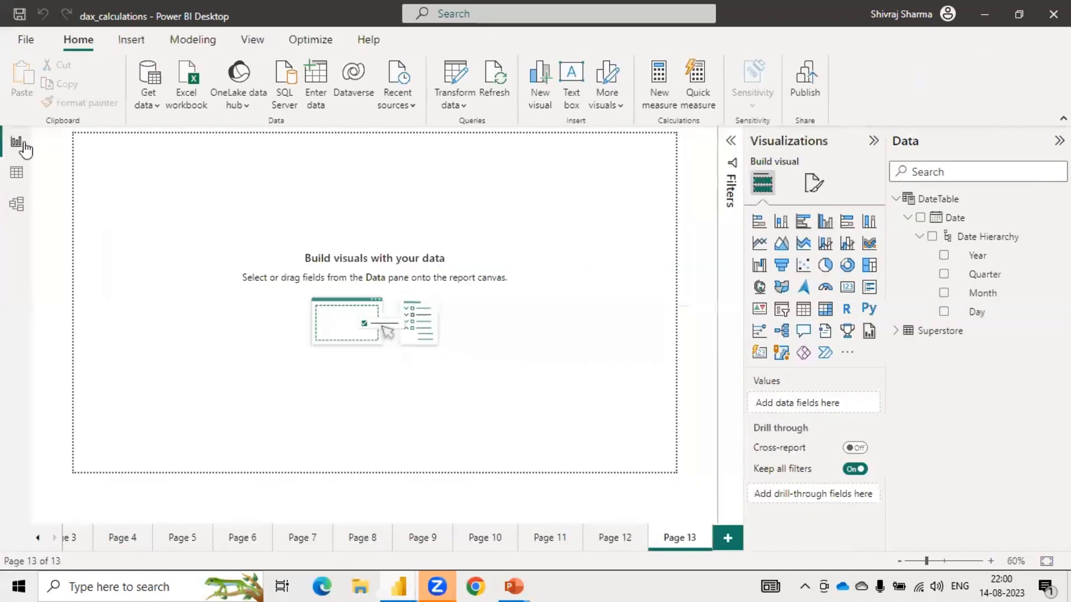
click(921, 217)
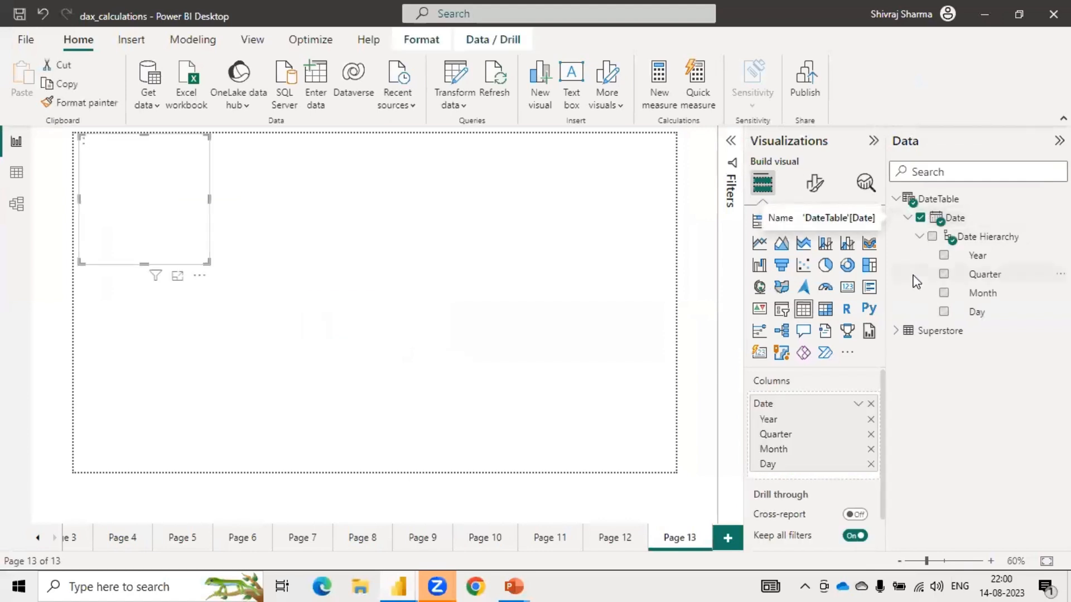
click(892, 337)
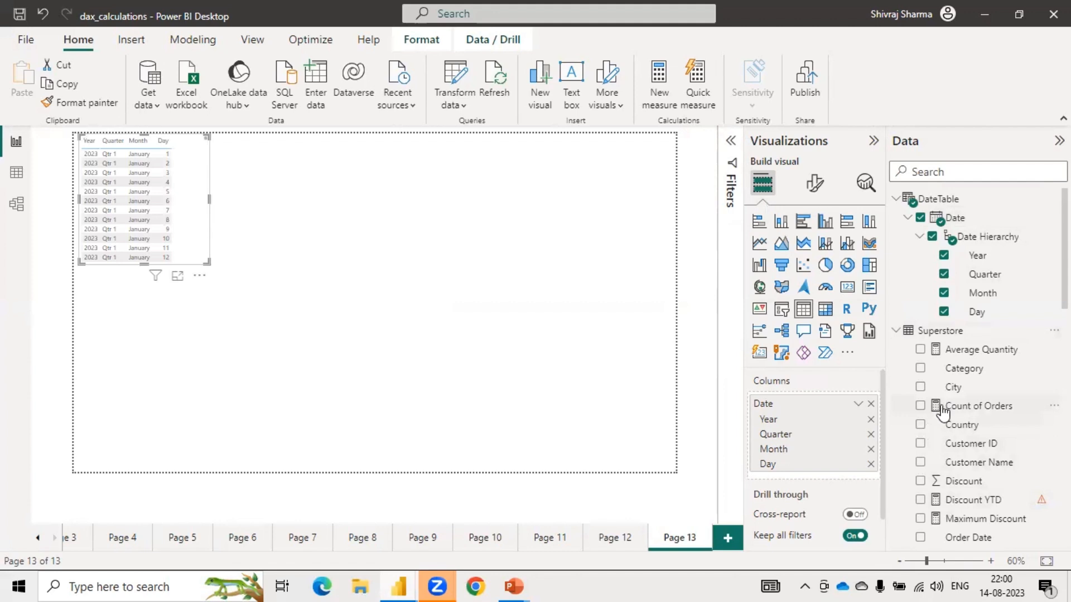
scroll(939, 415, down, 4)
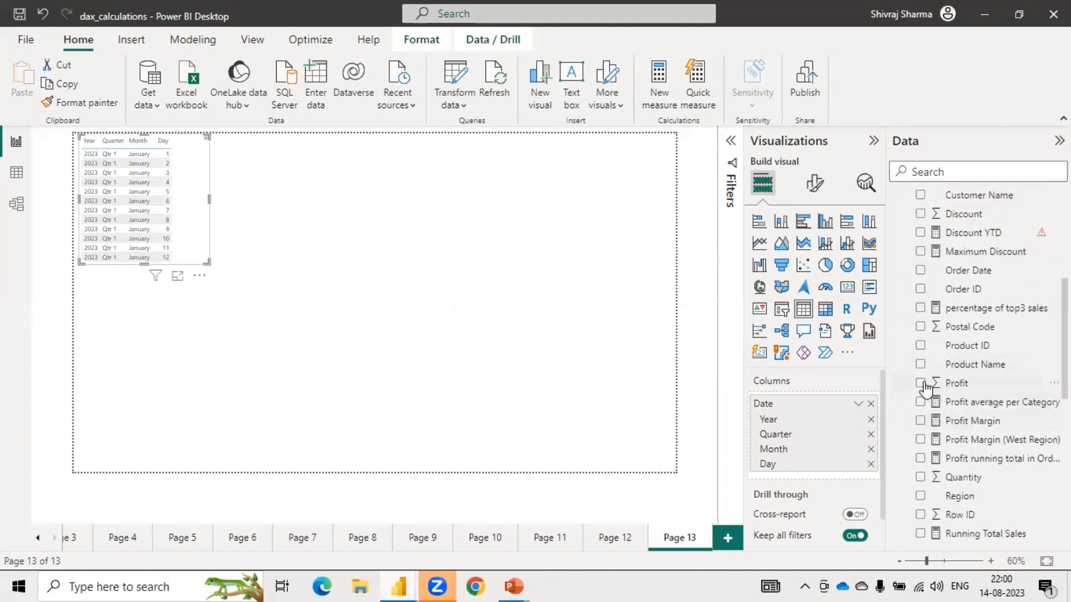
click(921, 383)
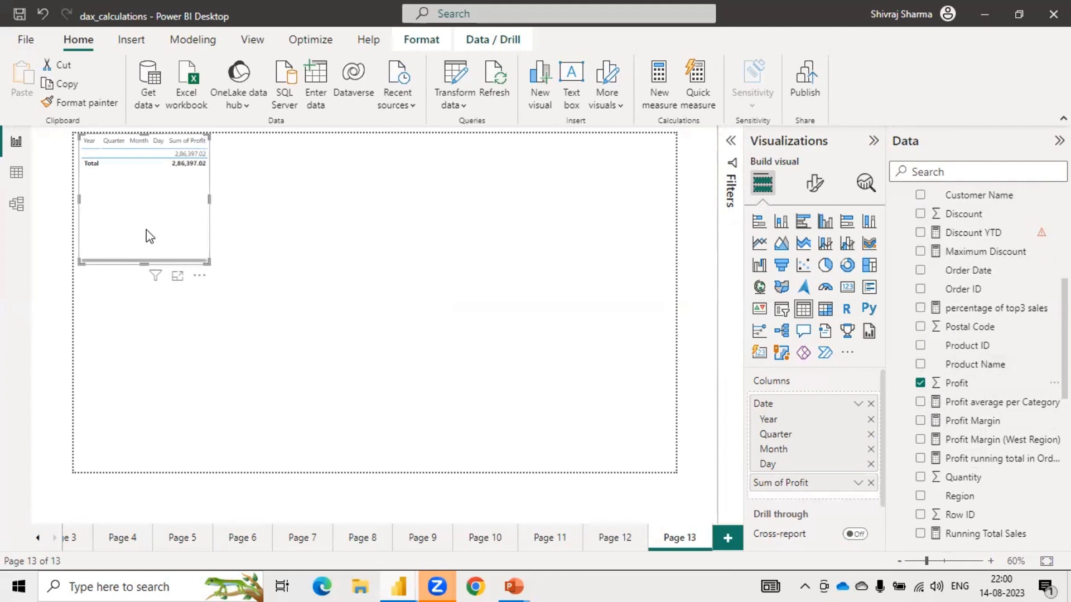
drag(207, 262, 630, 348)
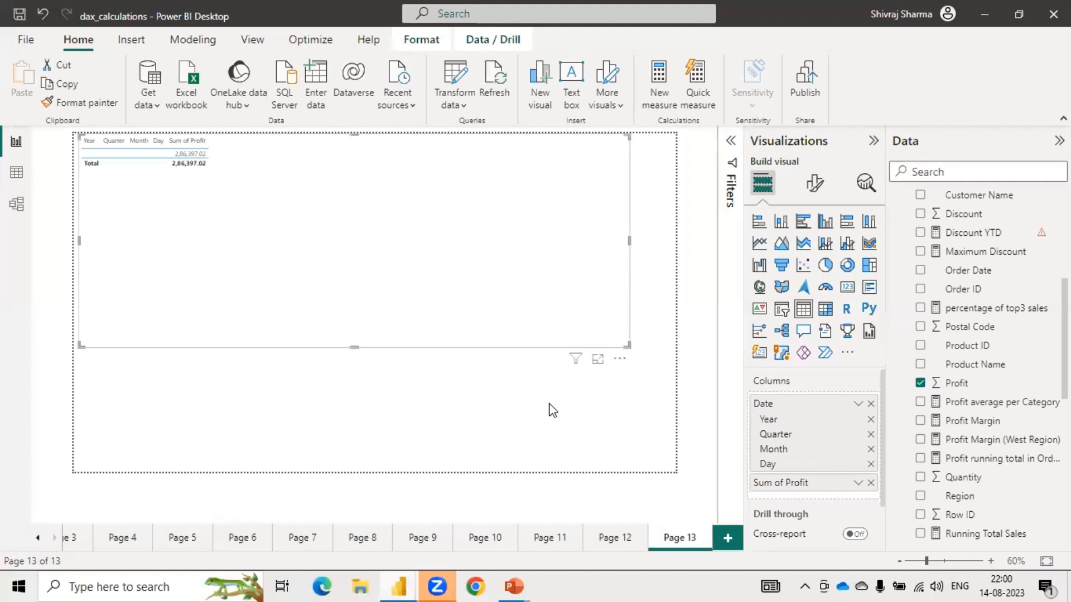
- Delete the table visual showing the Date hierarchy and Sum of Profit
click(184, 162)
scroll(755, 443, down, 2)
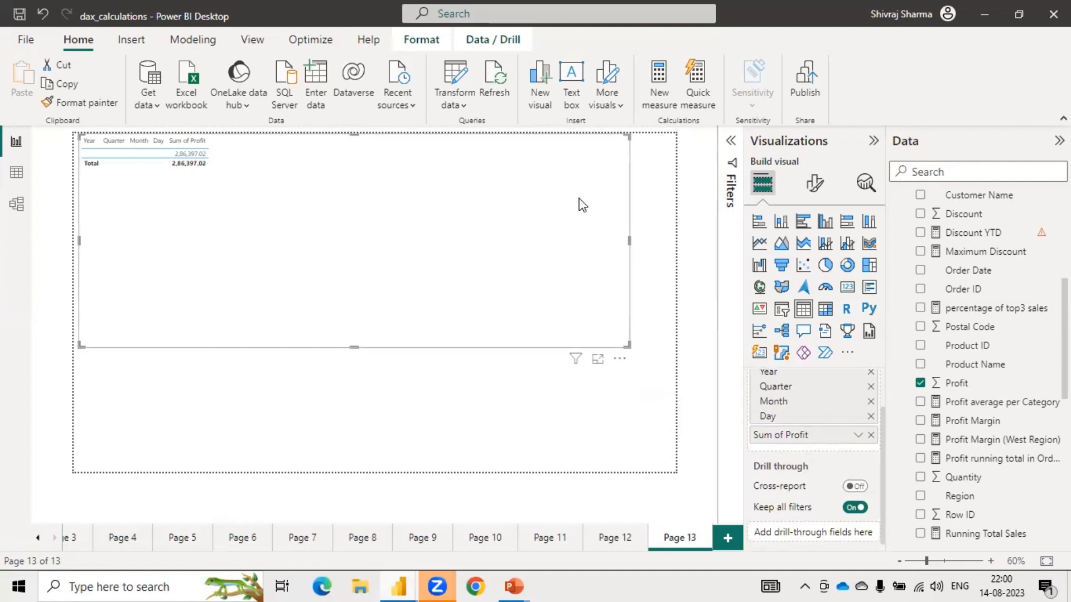
key(Delete)
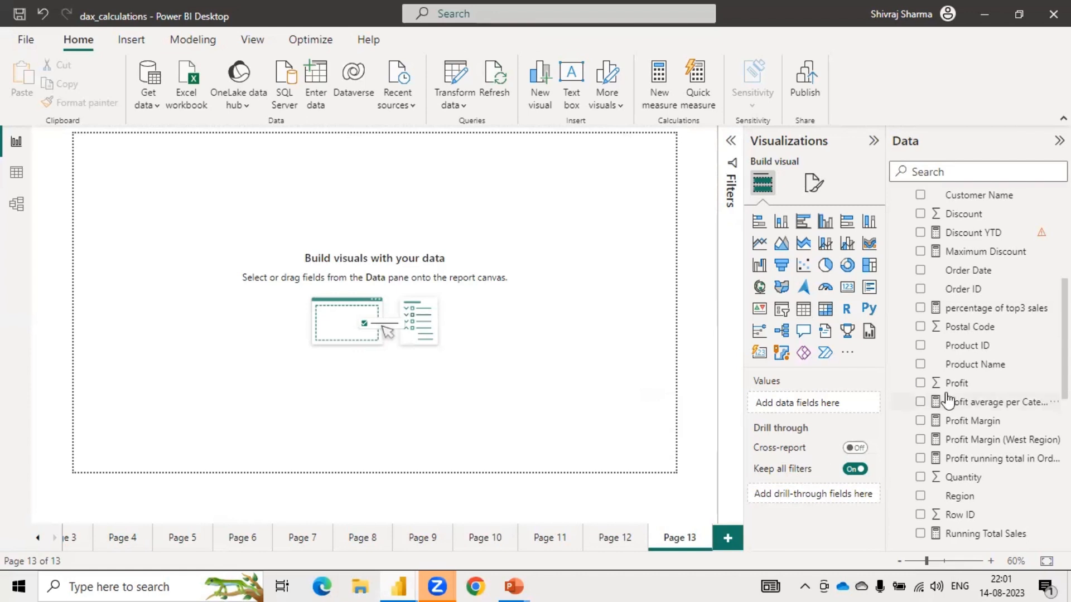
- Create a stacked column chart of Sales by Sub-Category and enlarge it to fill most of Page 13
scroll(941, 379, down, 3)
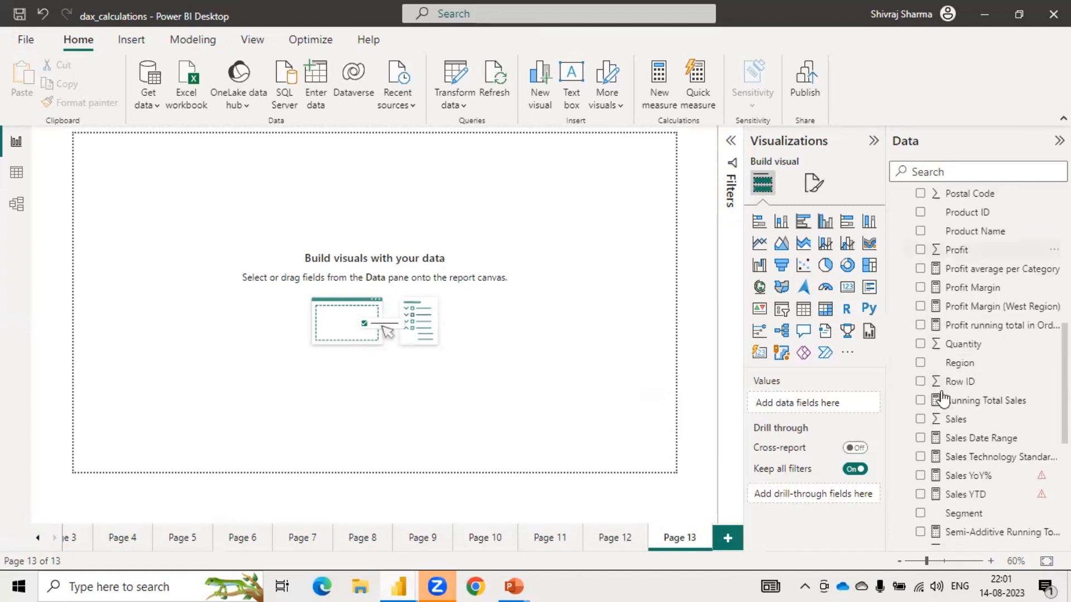
scroll(923, 390, down, 5)
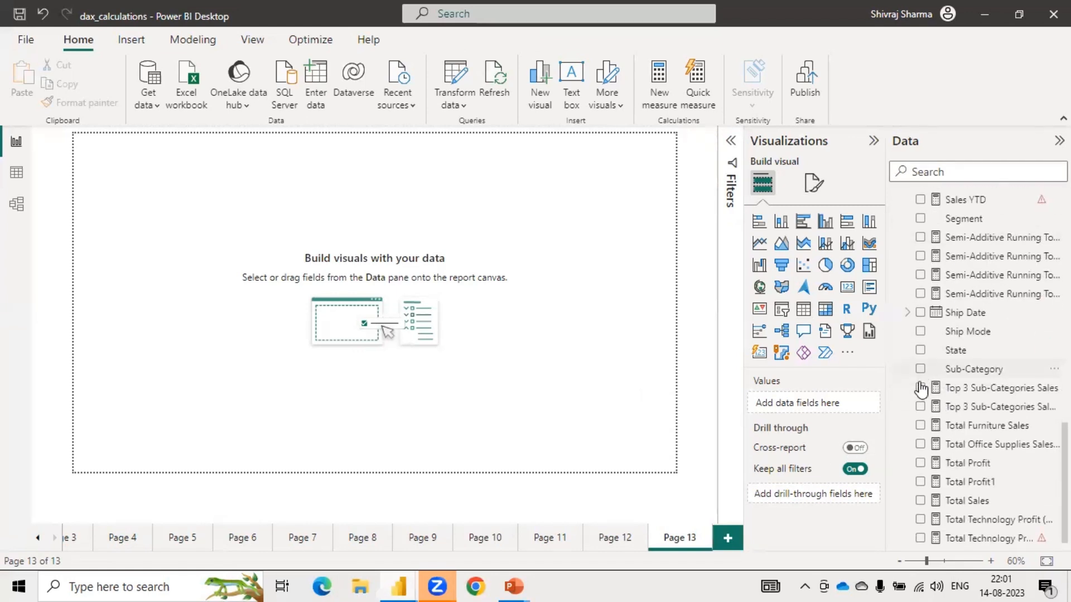
click(920, 369)
scroll(921, 390, up, 4)
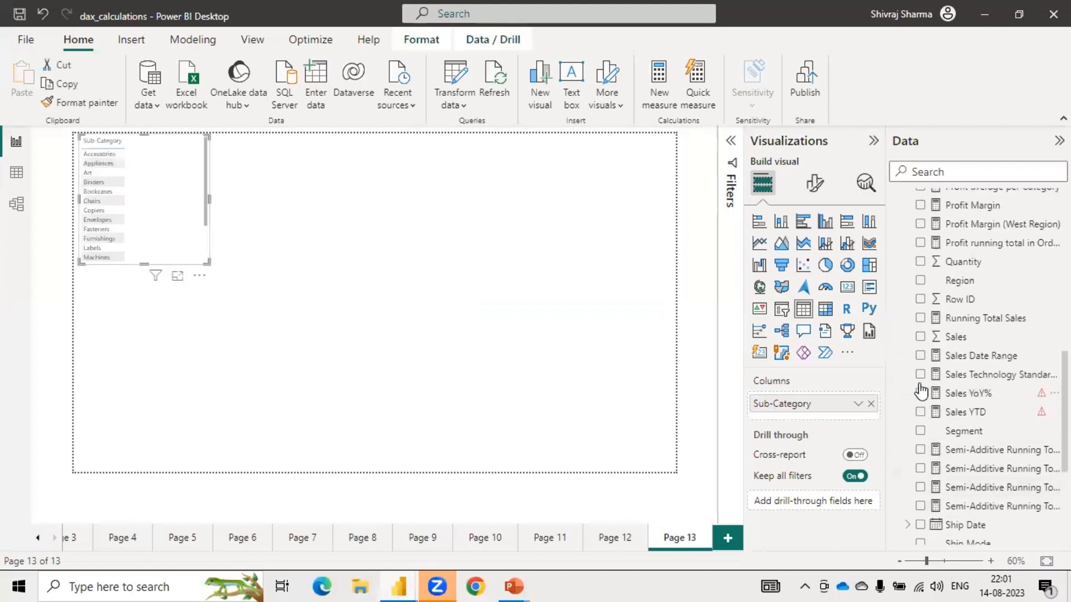
click(920, 337)
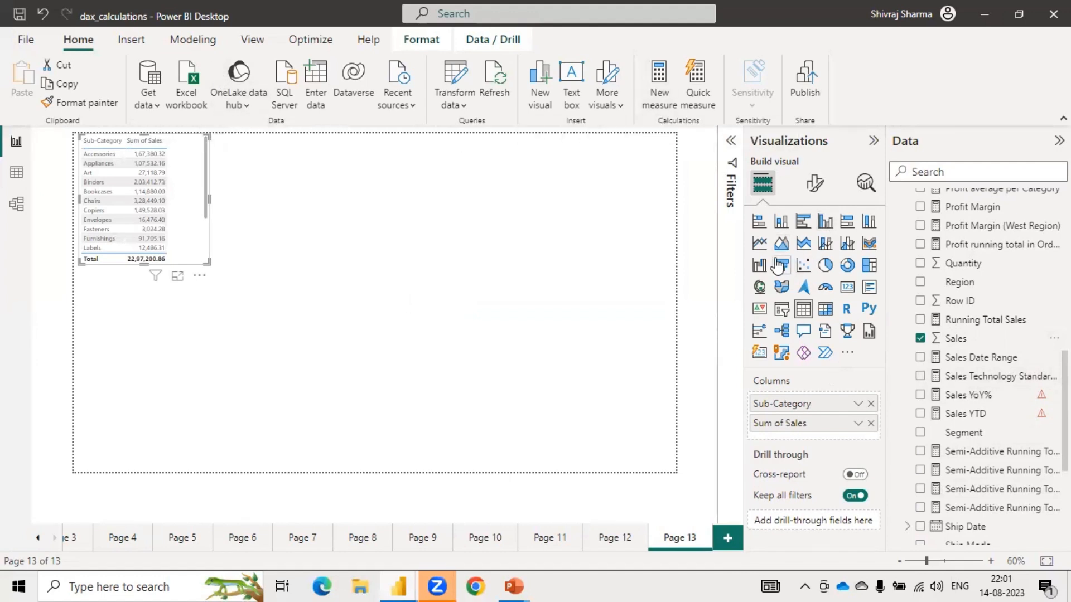
click(781, 221)
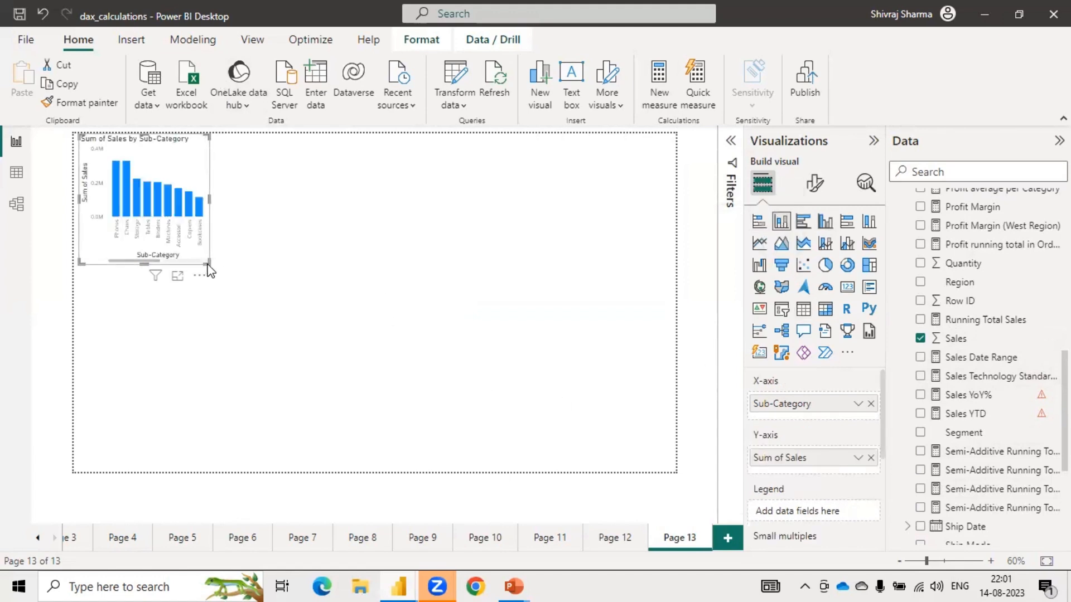
drag(207, 262, 657, 438)
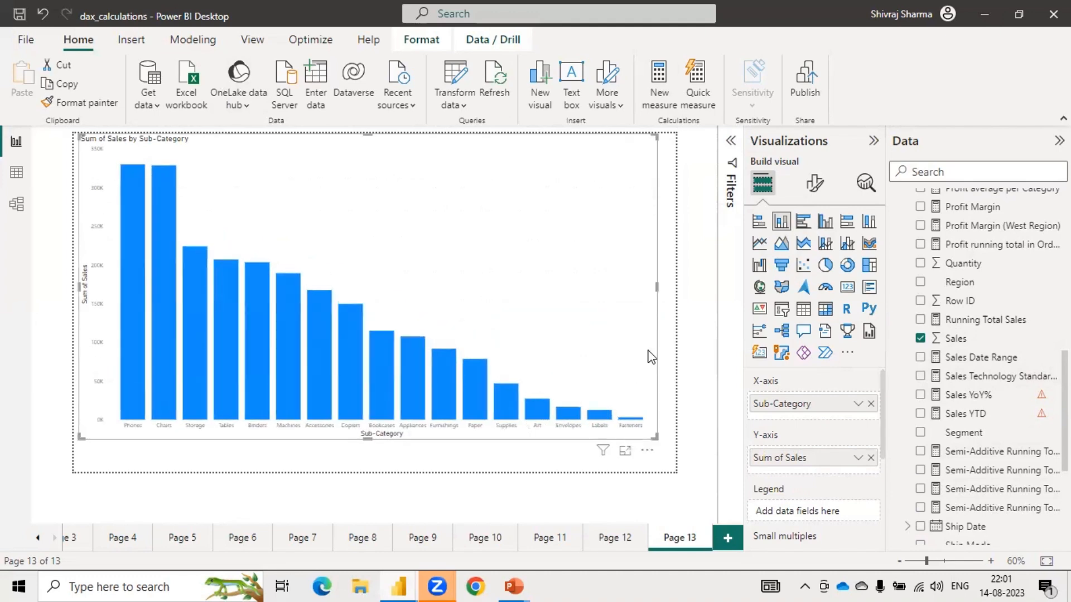
- Add Superstore's Profit as a drill-through field for Page 13
scroll(792, 421, down, 3)
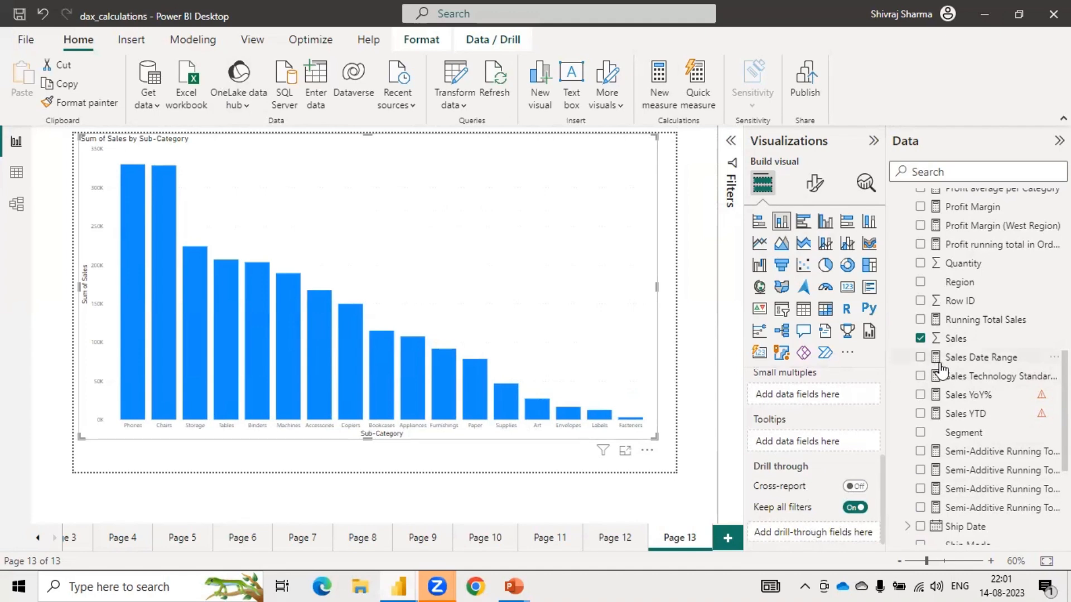
scroll(941, 368, up, 1)
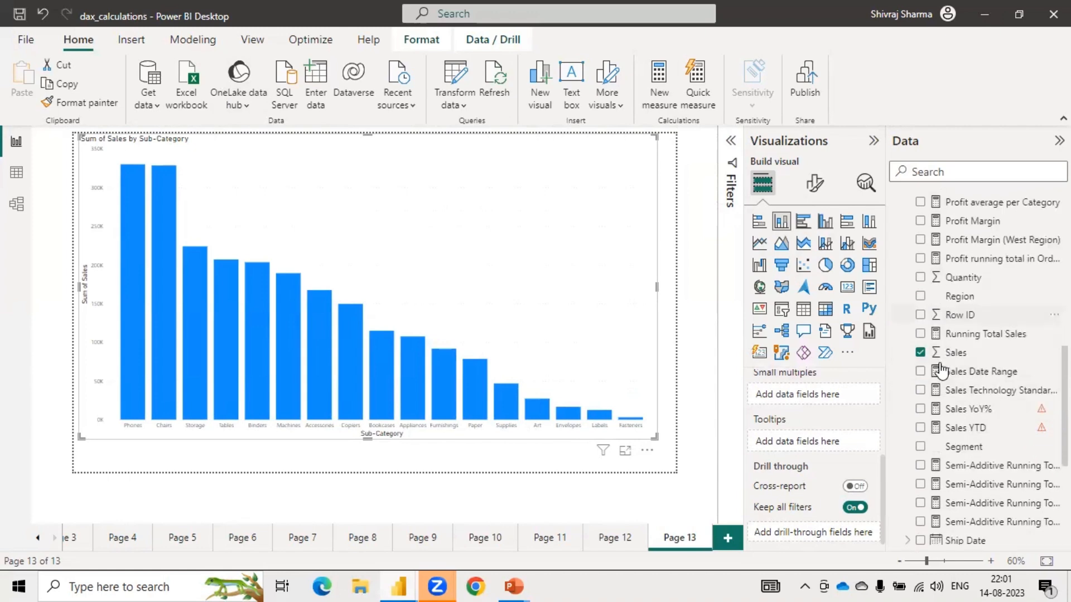
scroll(941, 368, down, 3)
scroll(941, 368, up, 10)
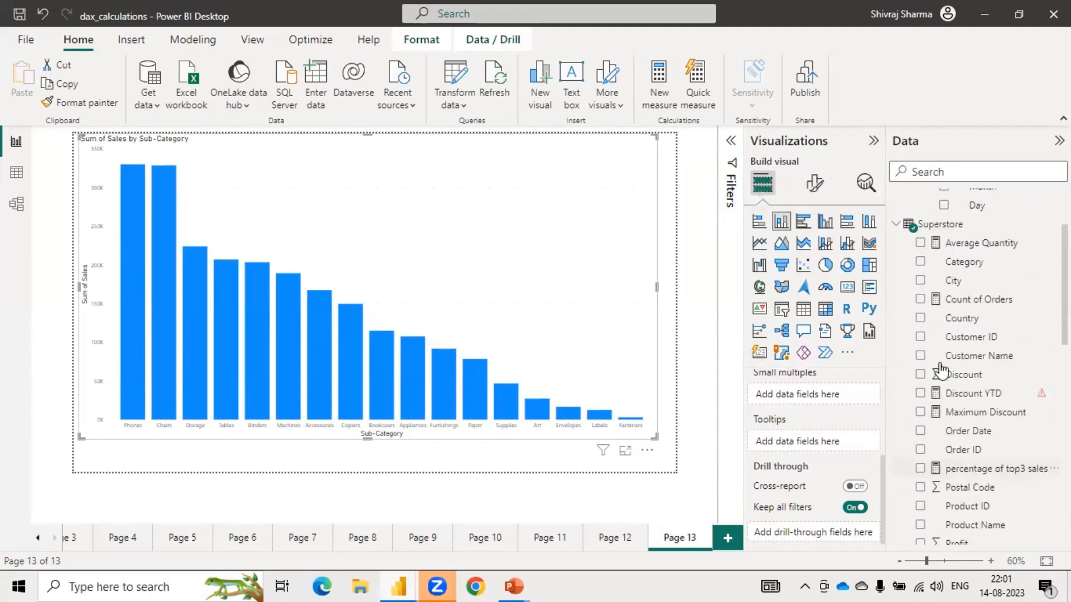
scroll(941, 368, up, 3)
scroll(941, 368, down, 9)
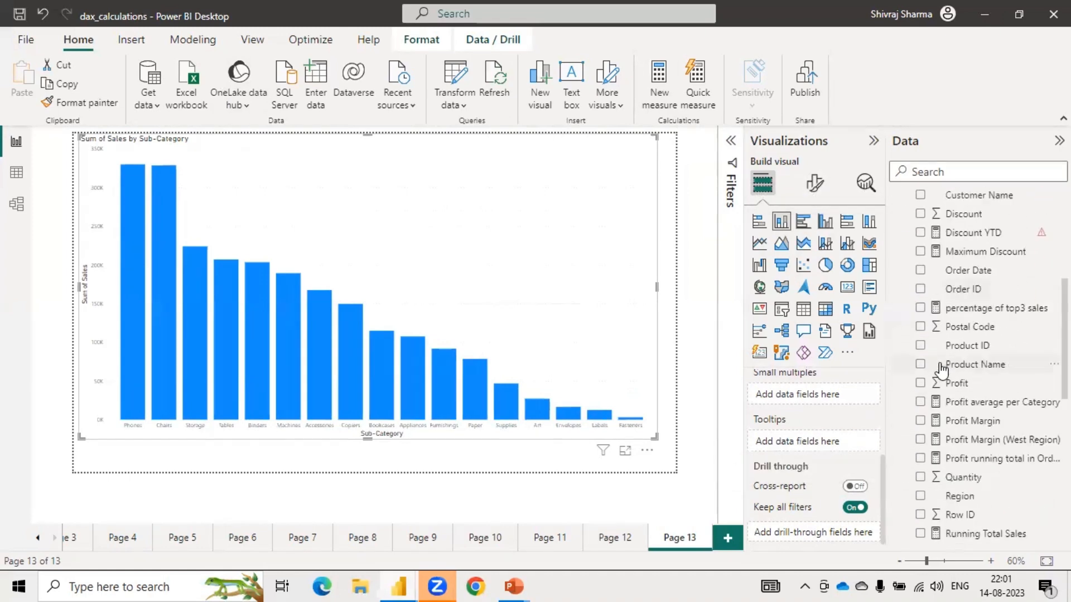
drag(957, 329, 819, 540)
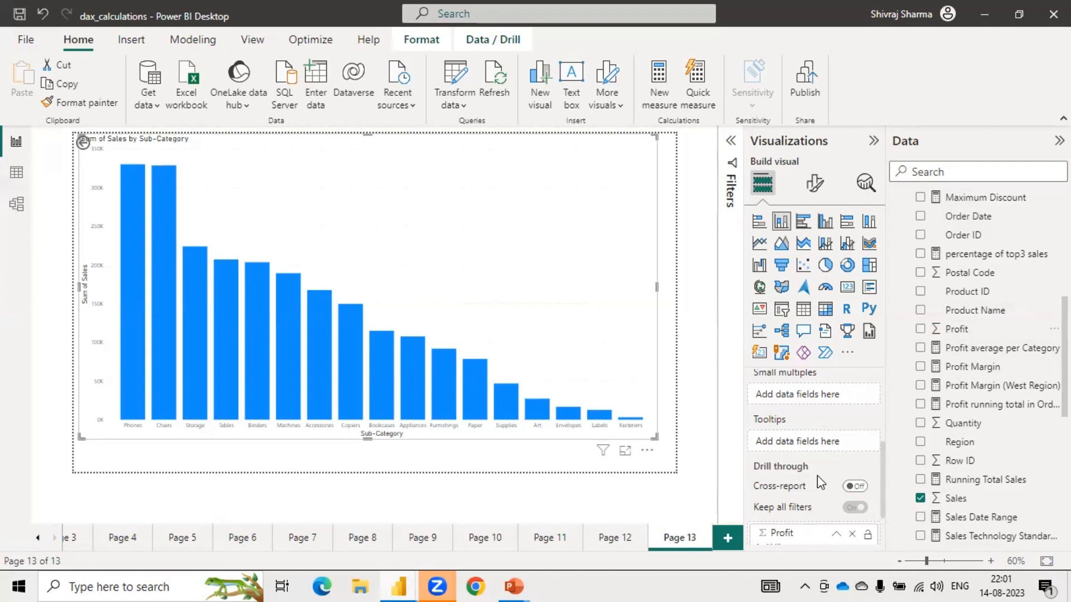
- Turn on cross-report drill through and add Region as a second drill-through field
scroll(817, 475, down, 2)
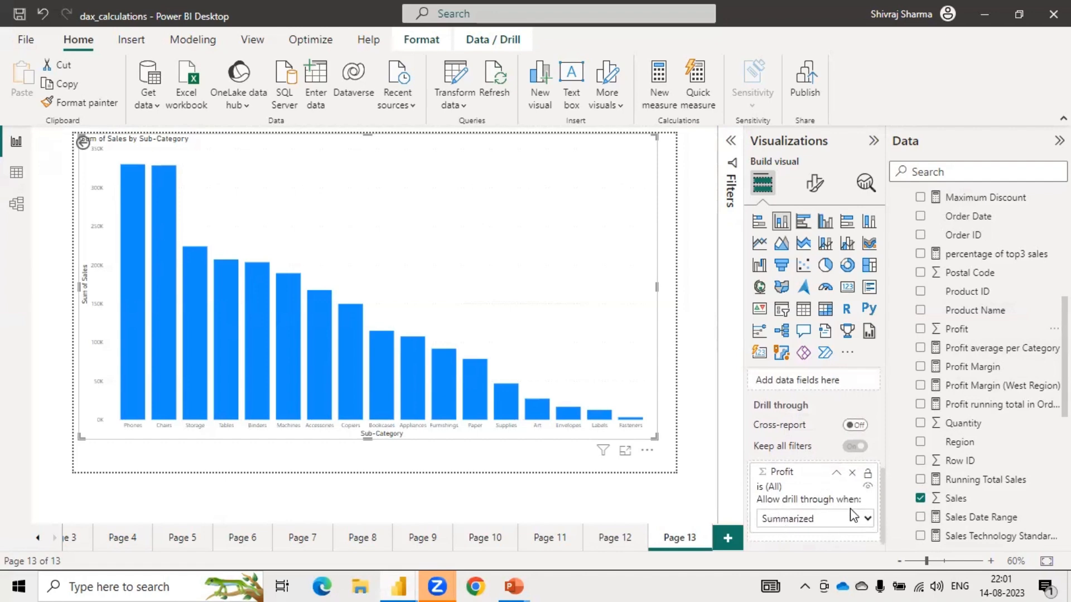
click(858, 427)
mouse_move(817, 459)
drag(954, 445, 809, 498)
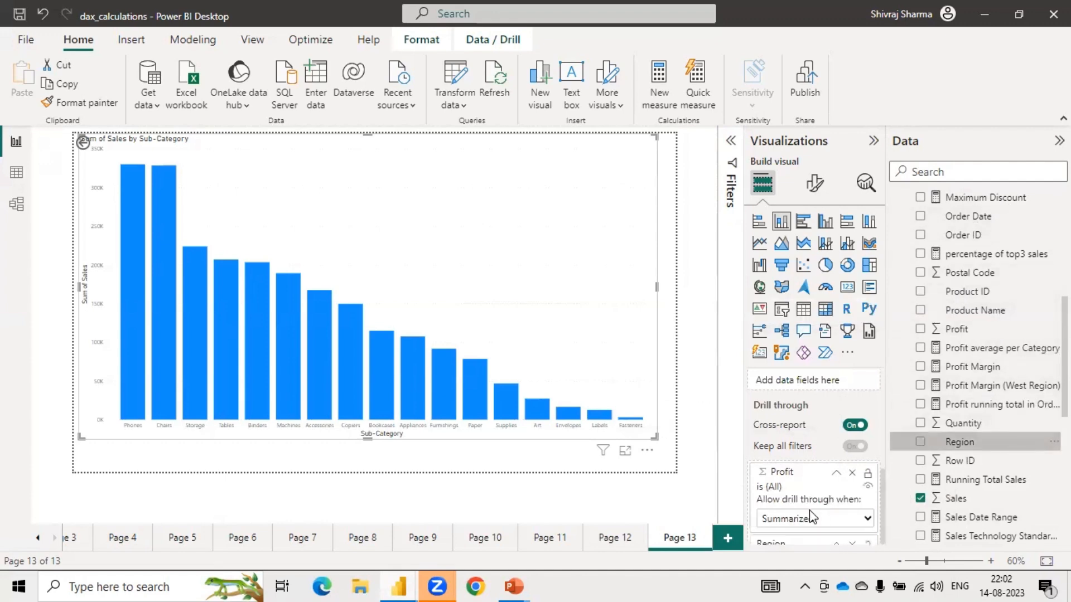
scroll(810, 518, down, 2)
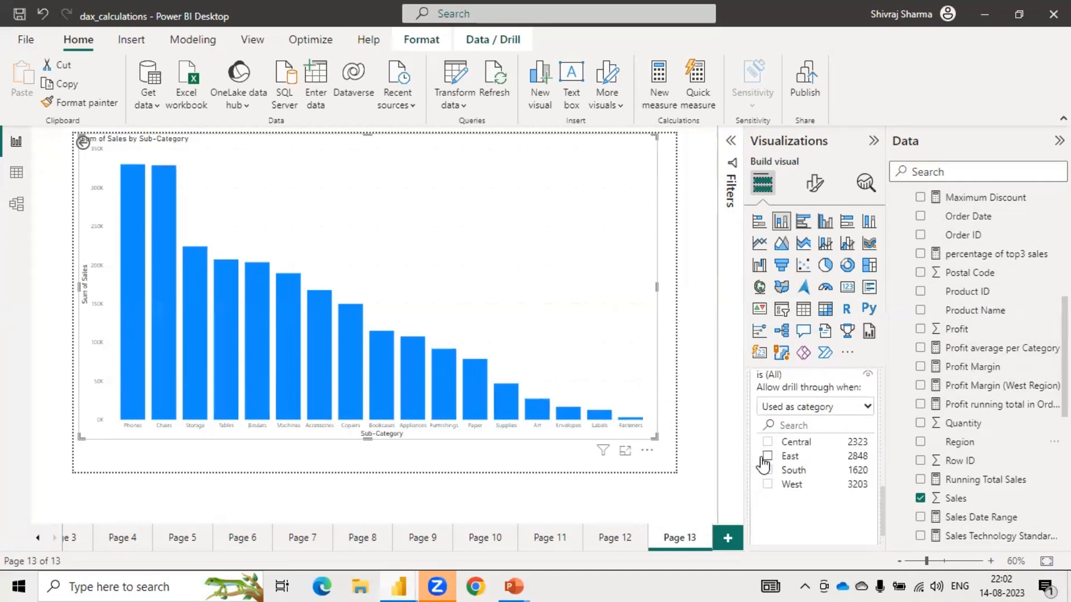
- Filter the Region drill-through field to Central, South and West in turn, comparing the chart for each
click(768, 441)
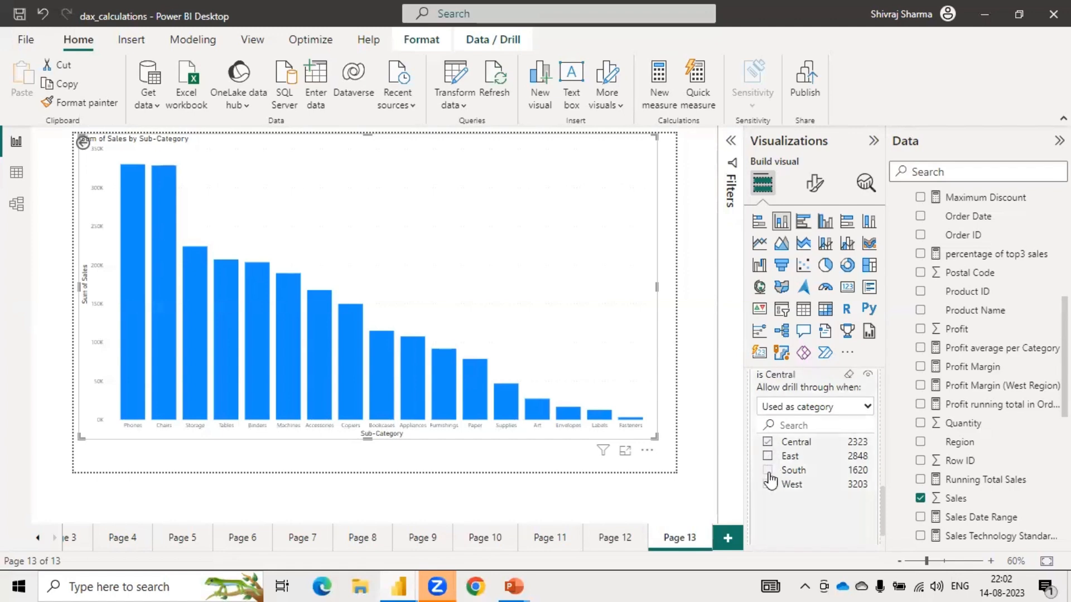
click(767, 470)
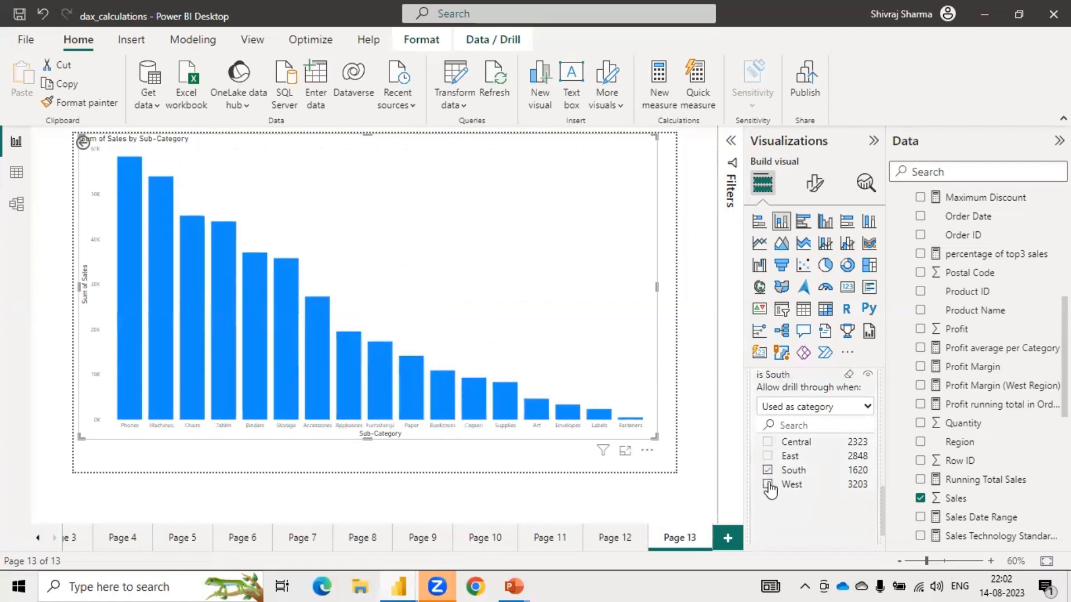
click(768, 485)
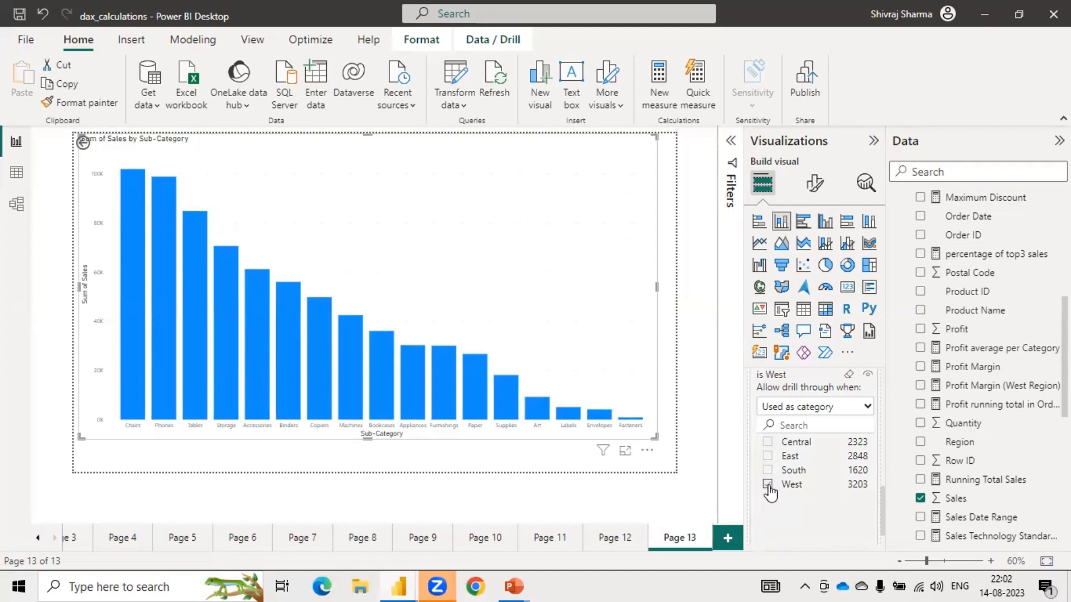
- Set the Region field to allow drill through when Summarized
scroll(770, 492, up, 1)
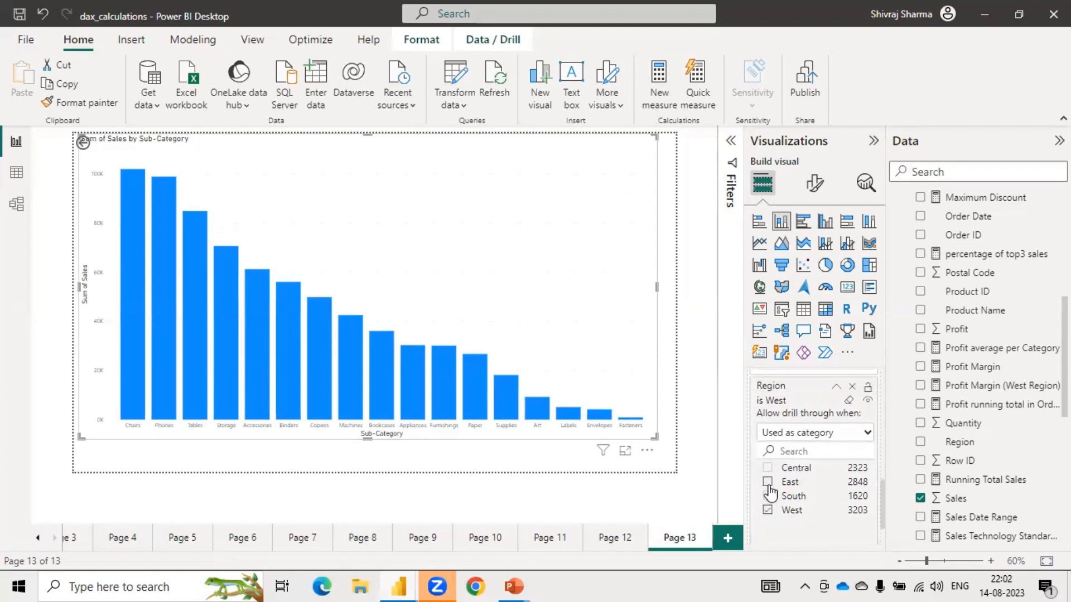
click(867, 434)
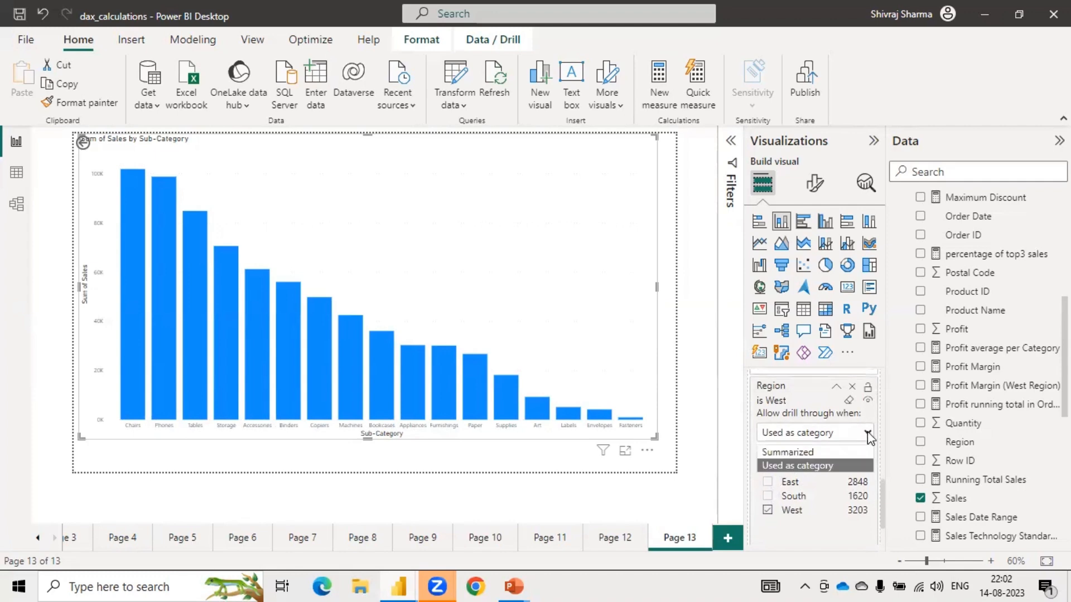
click(842, 451)
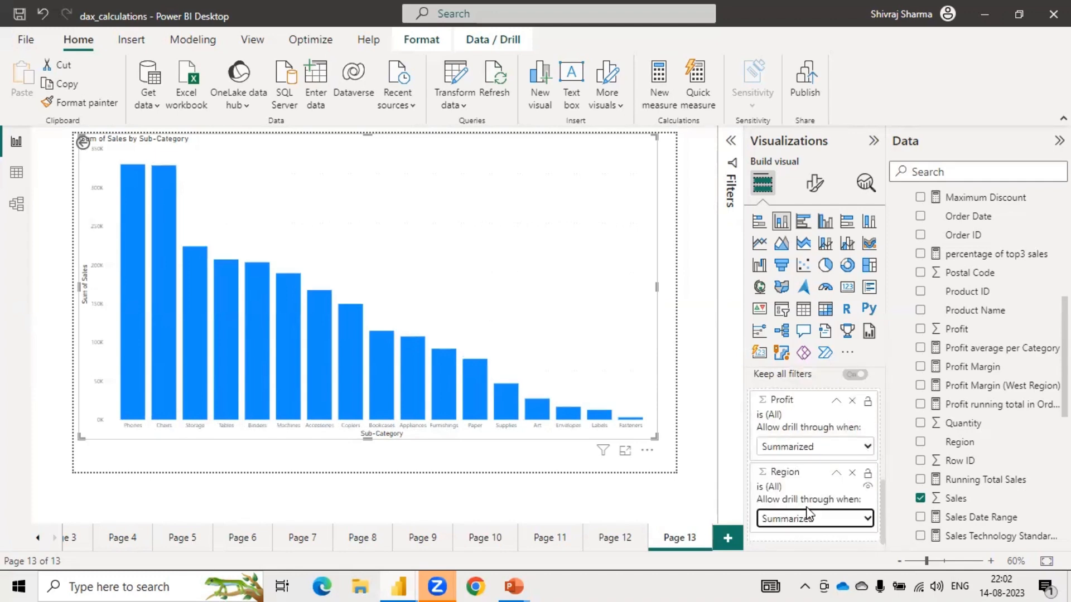
- Check the filters affecting the Sum of Sales by Sub-Category chart and shift the chart to uncover the page's back button
click(647, 451)
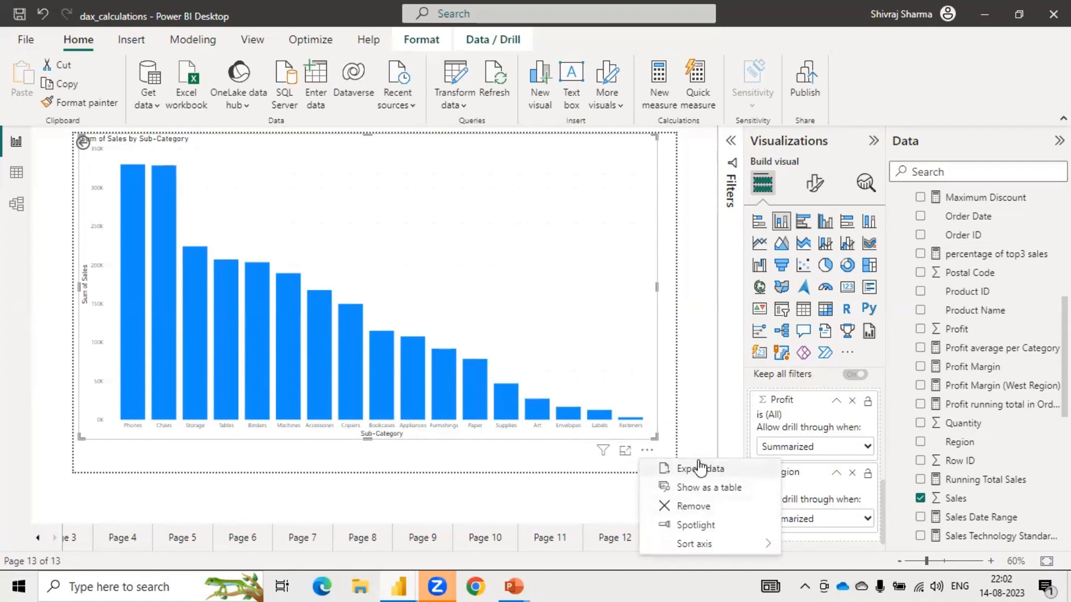
click(603, 453)
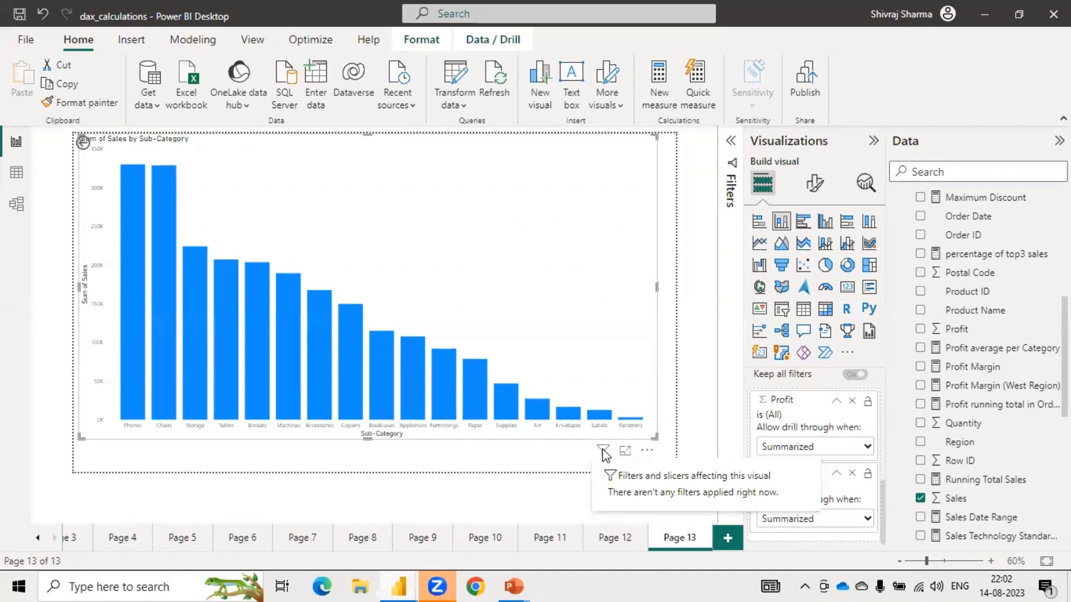
click(82, 144)
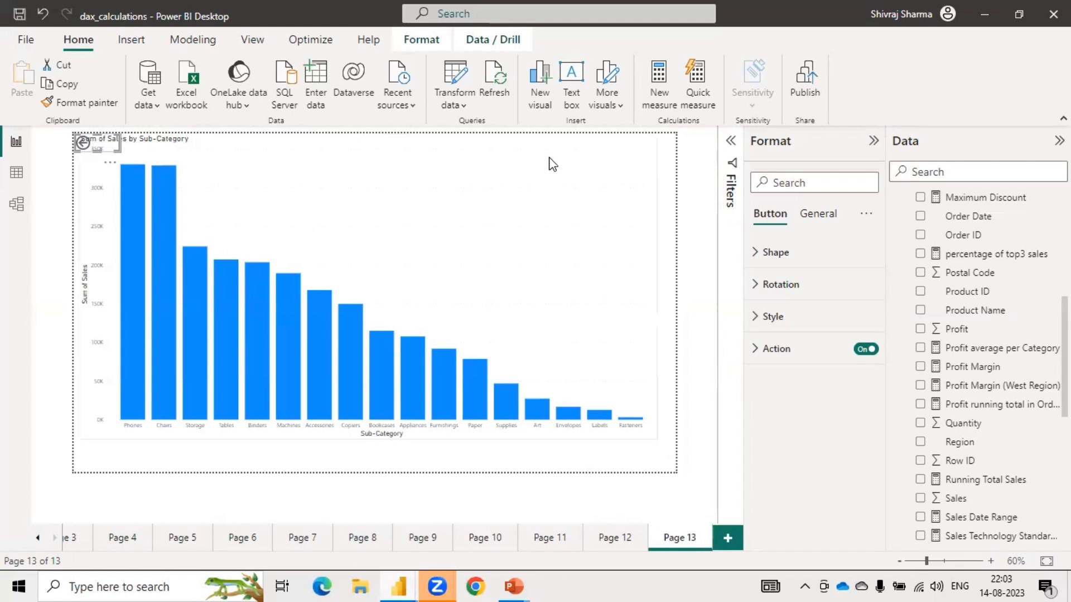
click(576, 184)
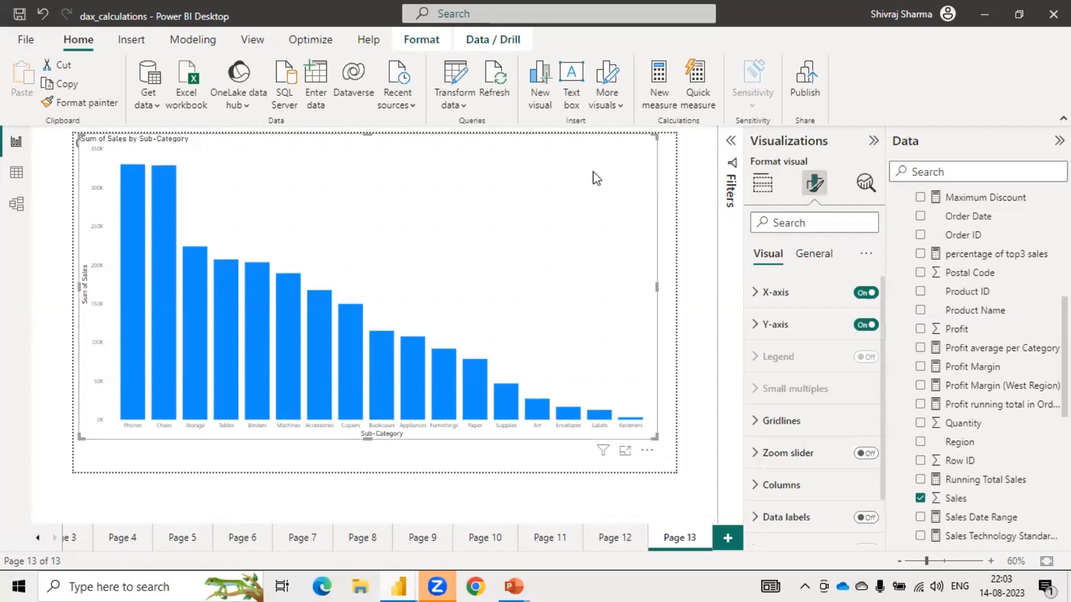
drag(562, 170, 619, 166)
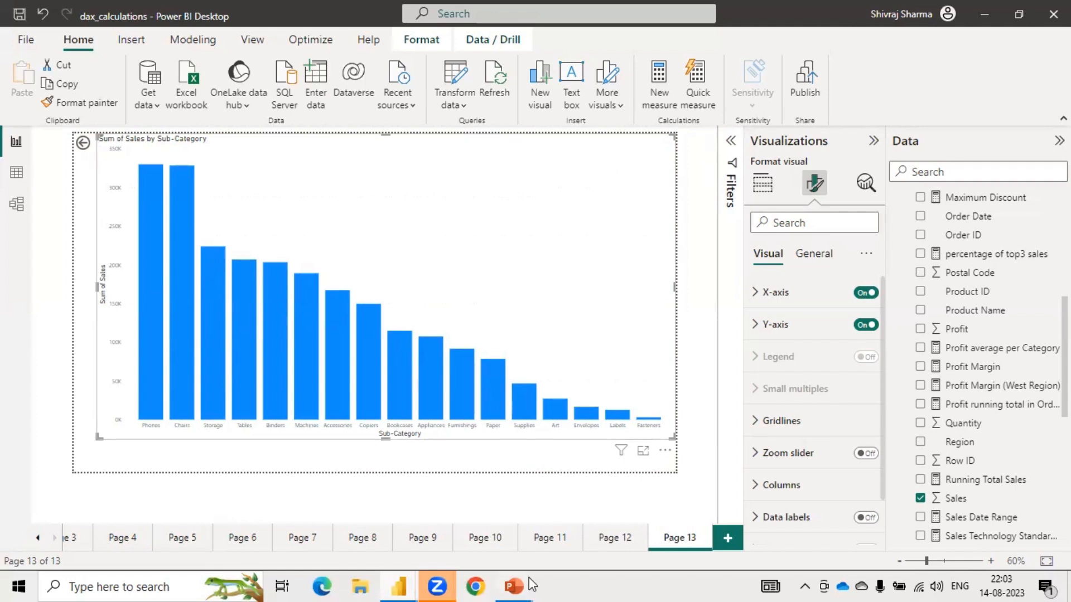
- Switch to the PowerPoint slide show and go back from the calculated tables slide to the Calculate Running Total of Sales slide
mouse_move(539, 566)
click(620, 517)
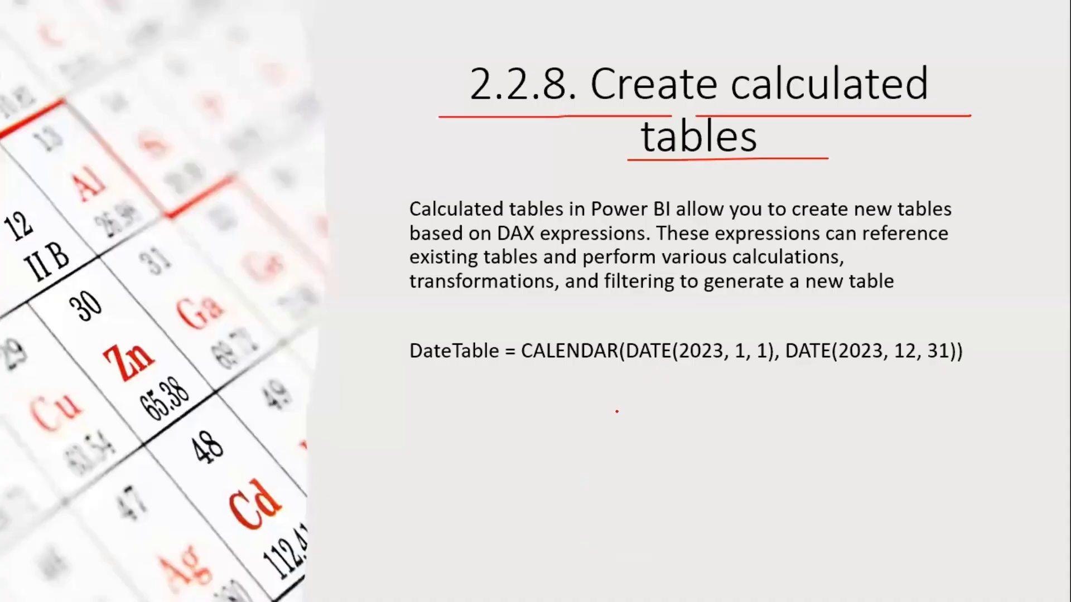
click(616, 411)
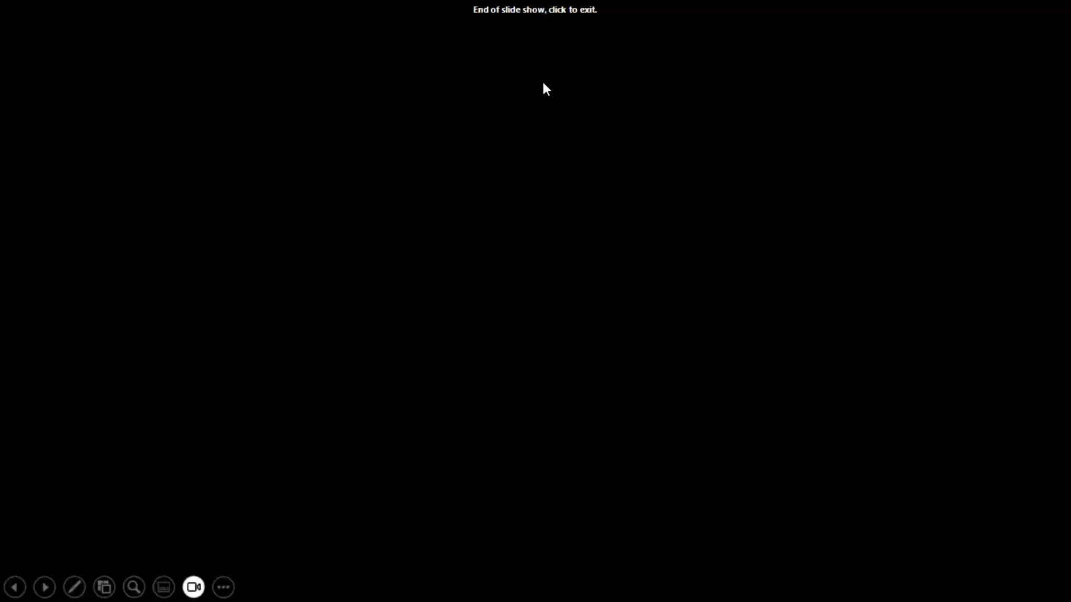
key(Left)
key(Left)
key(Left)
key(Left)
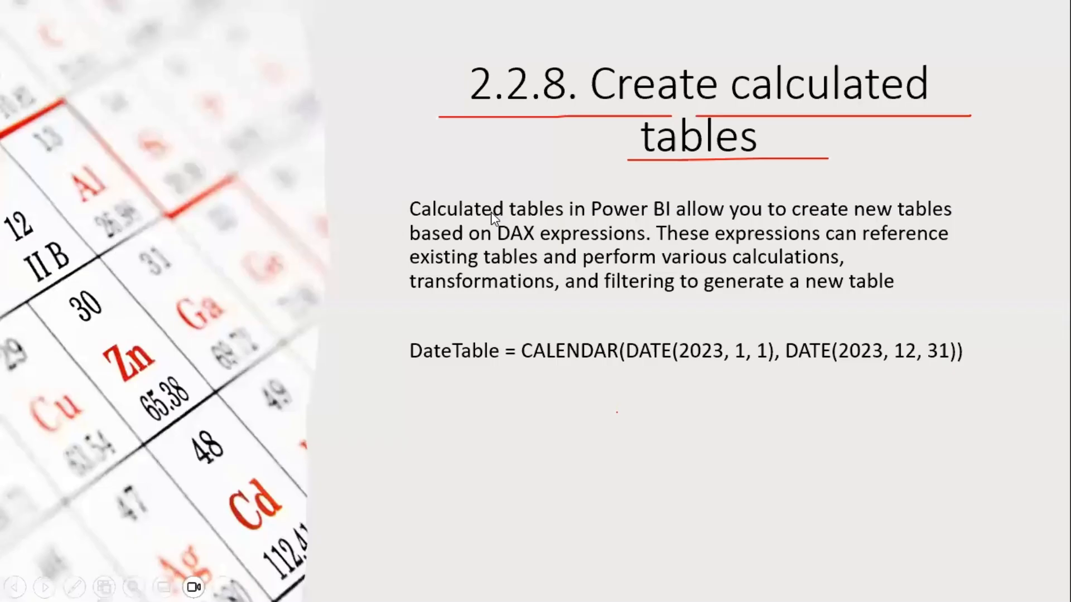
key(Left)
key(Left)
key(Left)
key(Left)
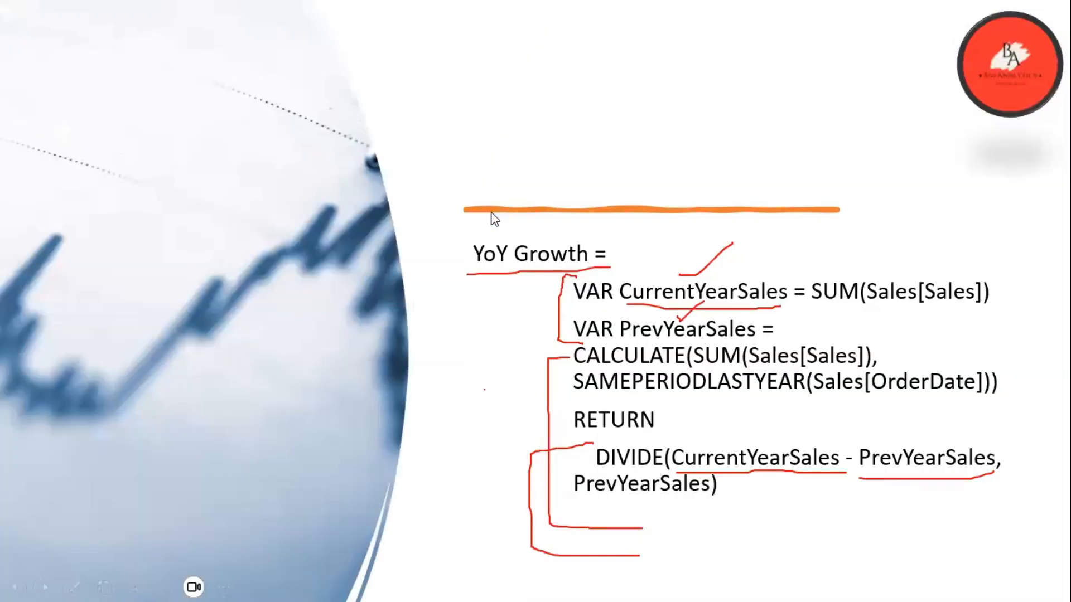
key(Left)
key(Left)
key(Left)
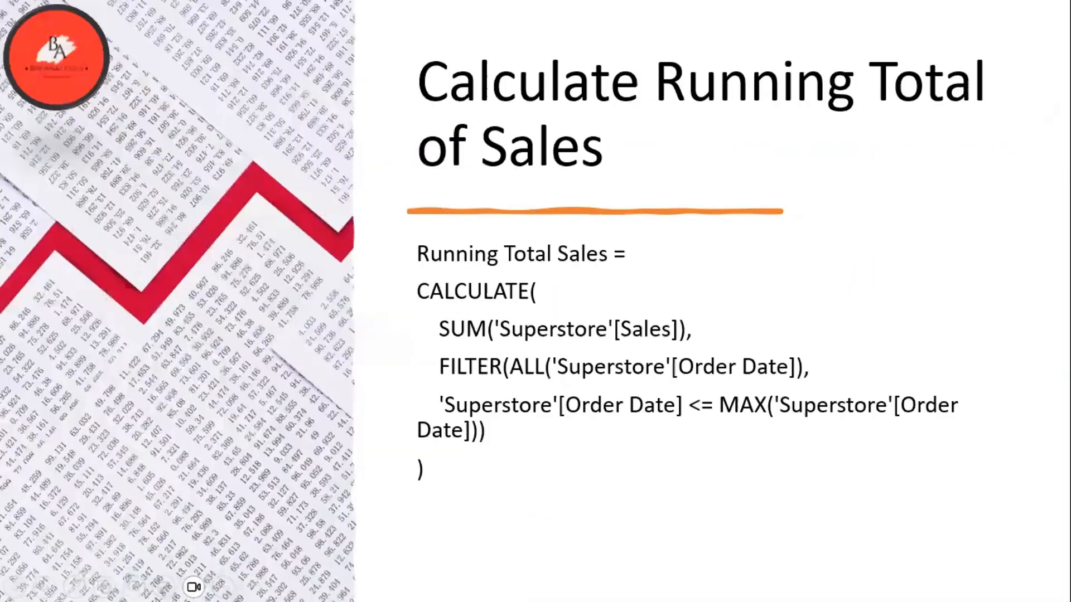